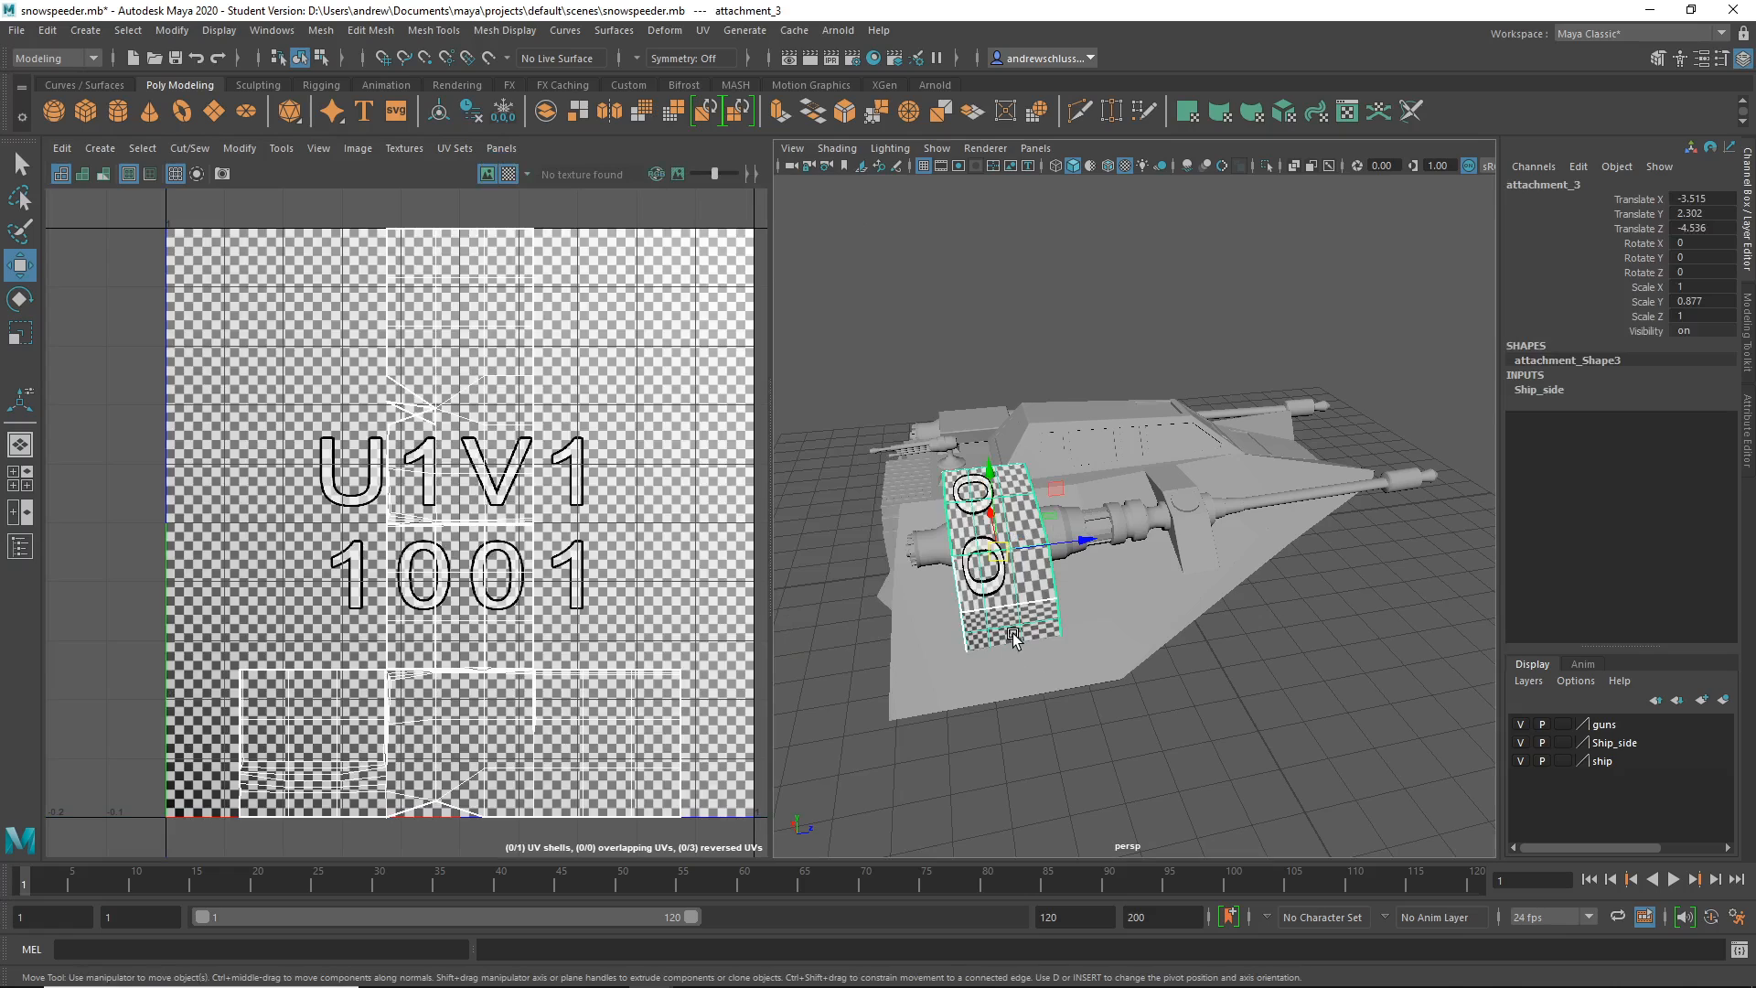
- Frame attachment_3, isolate it in the viewport and orbit to inspect it from several angles
key("f")
left_click_drag(1033, 439, 1138, 474, "alt")
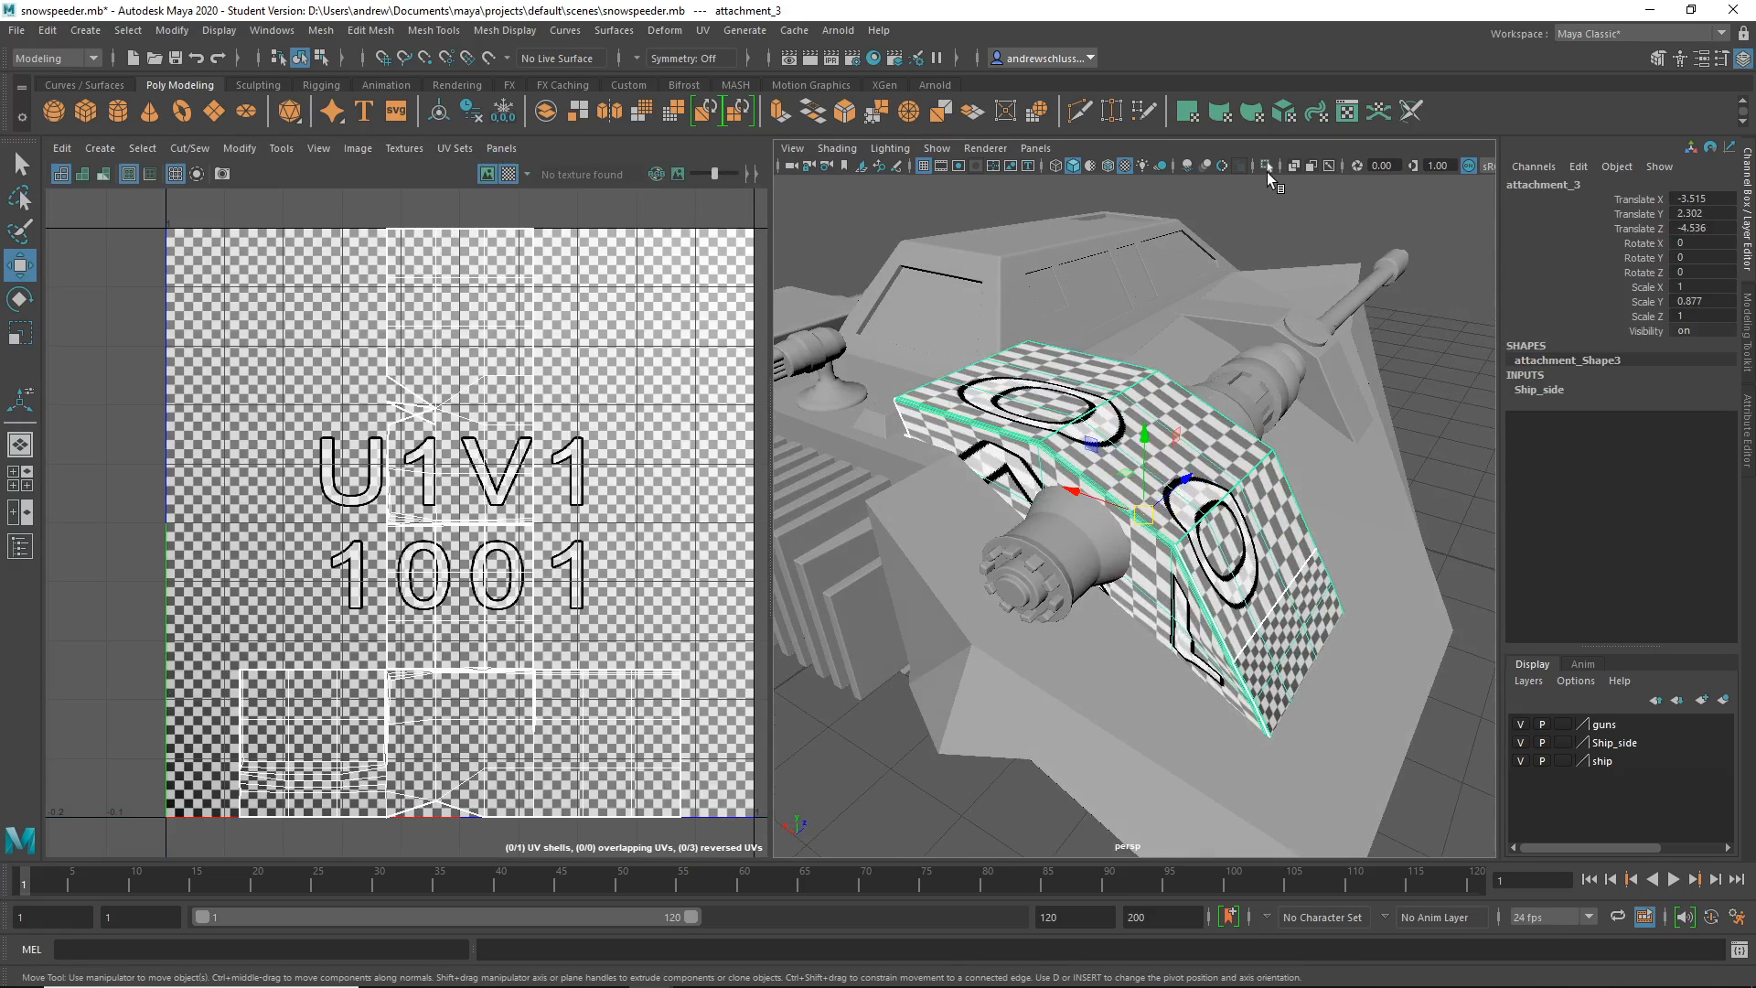
left_click(1266, 166)
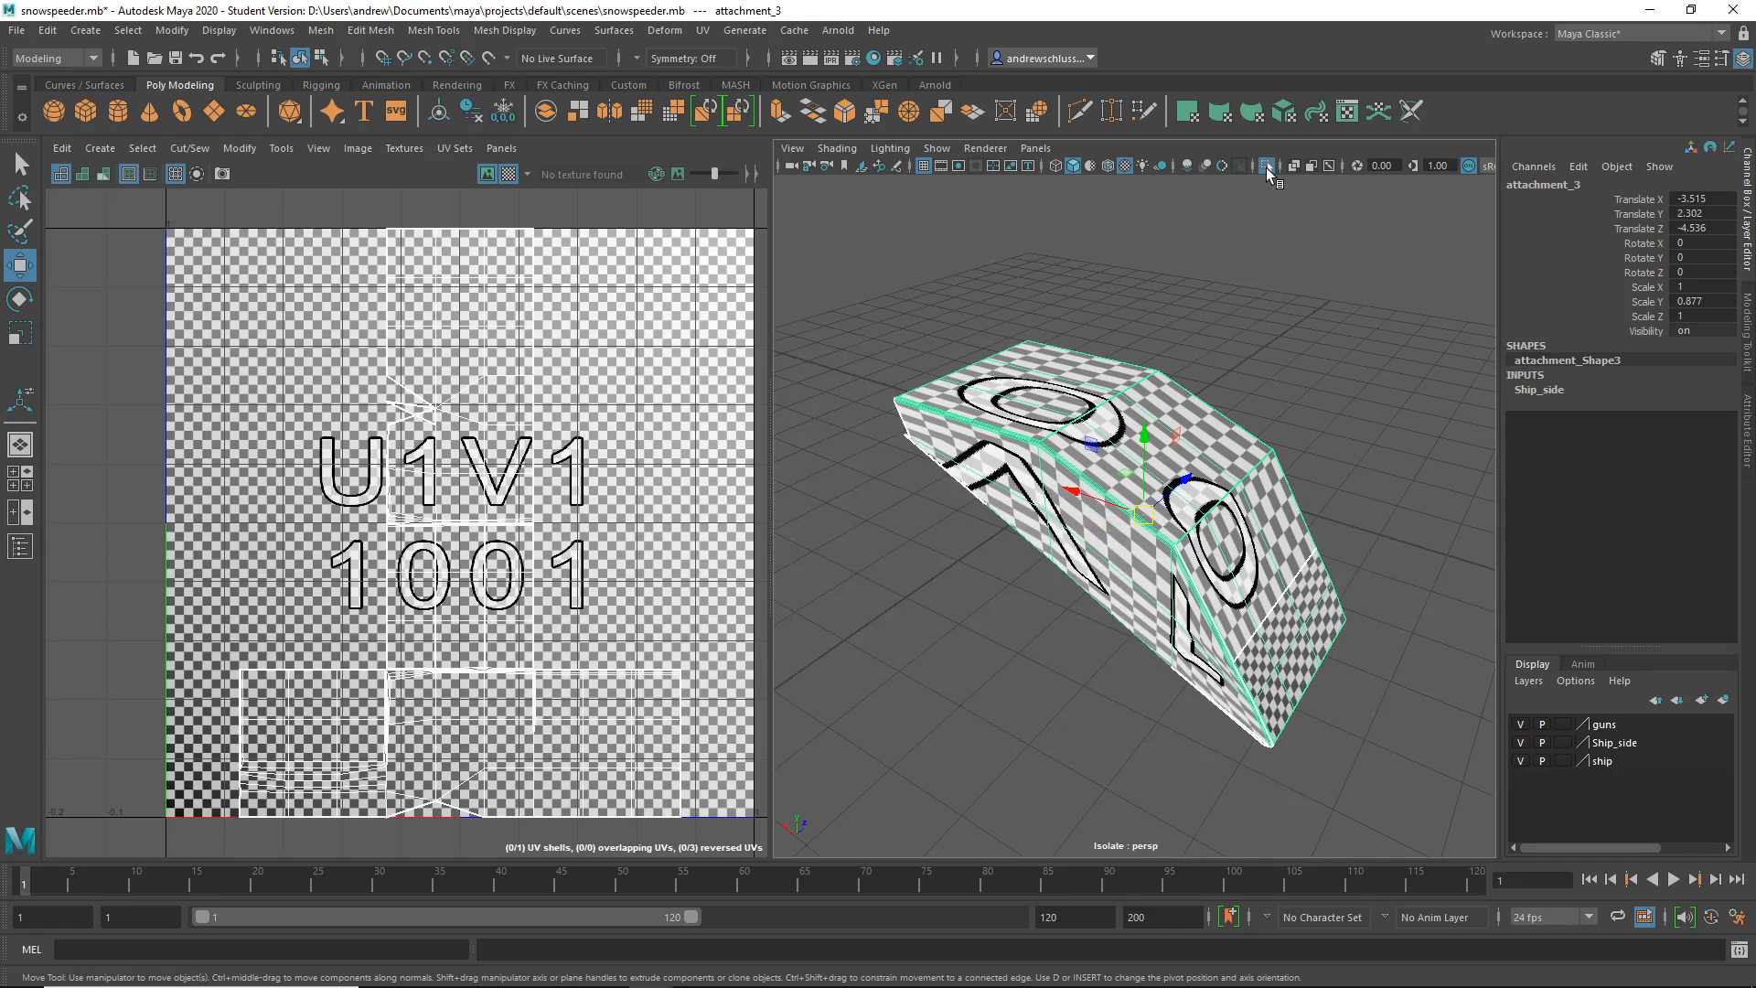
left_click_drag(1056, 647, 1110, 432, "alt")
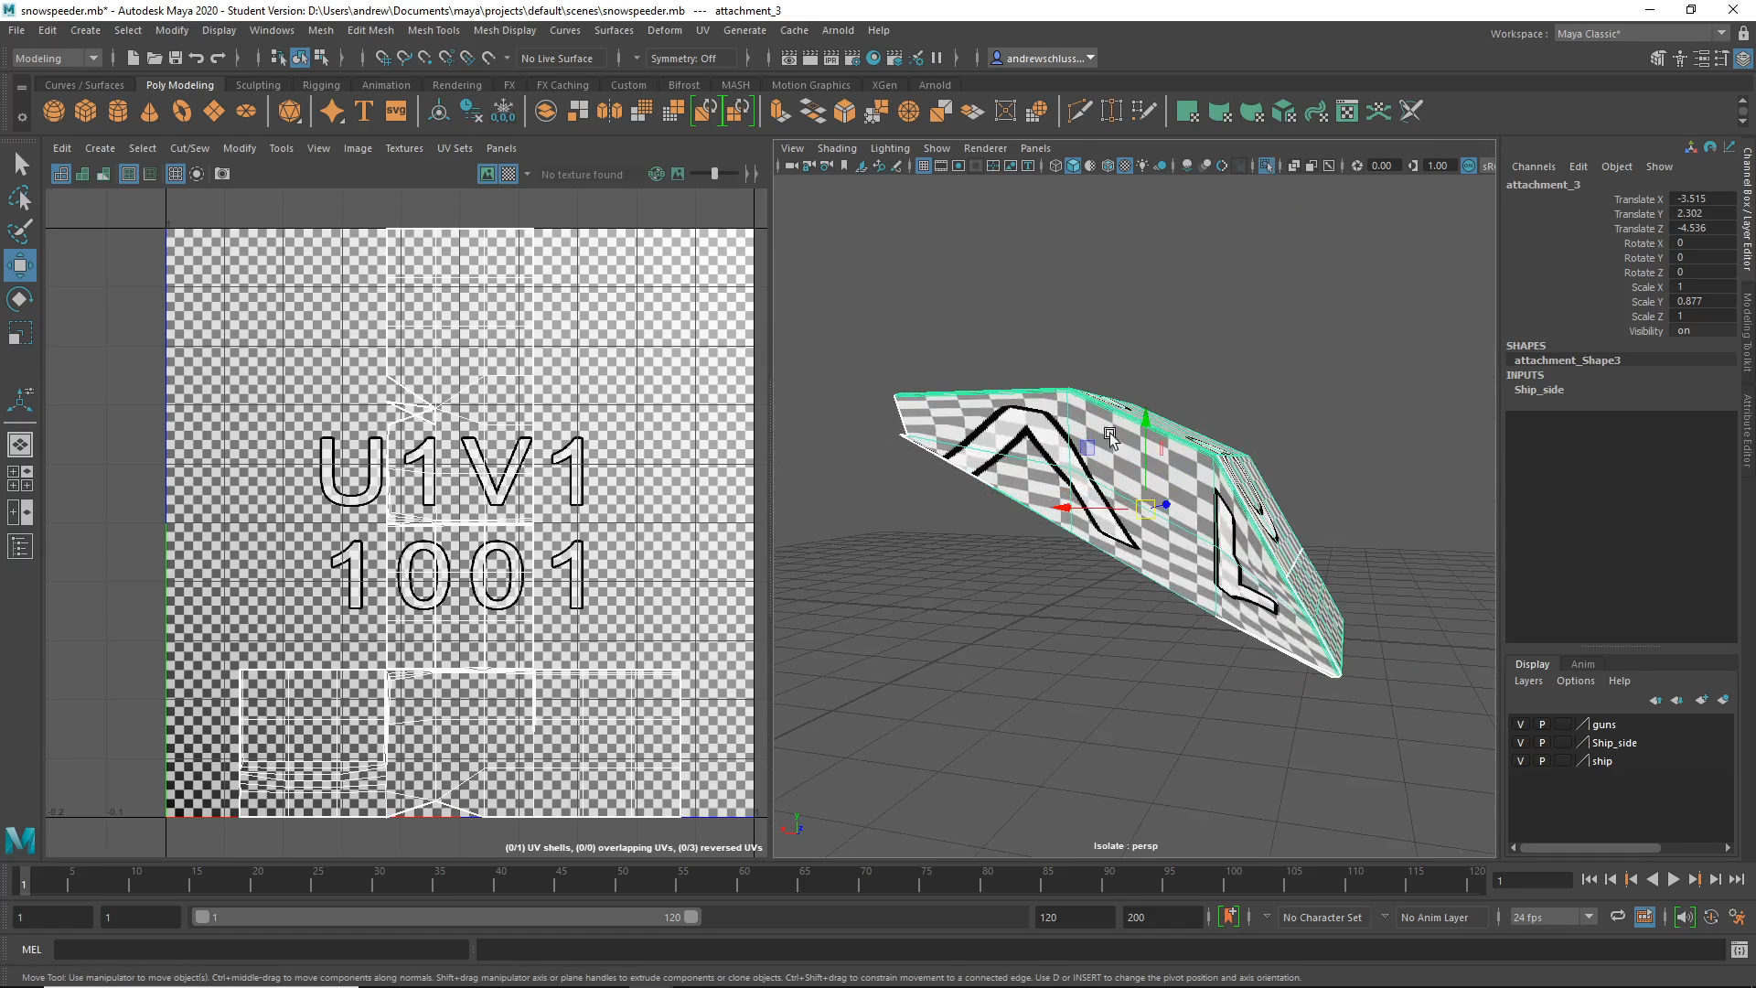
left_click_drag(1138, 615, 990, 639, "alt")
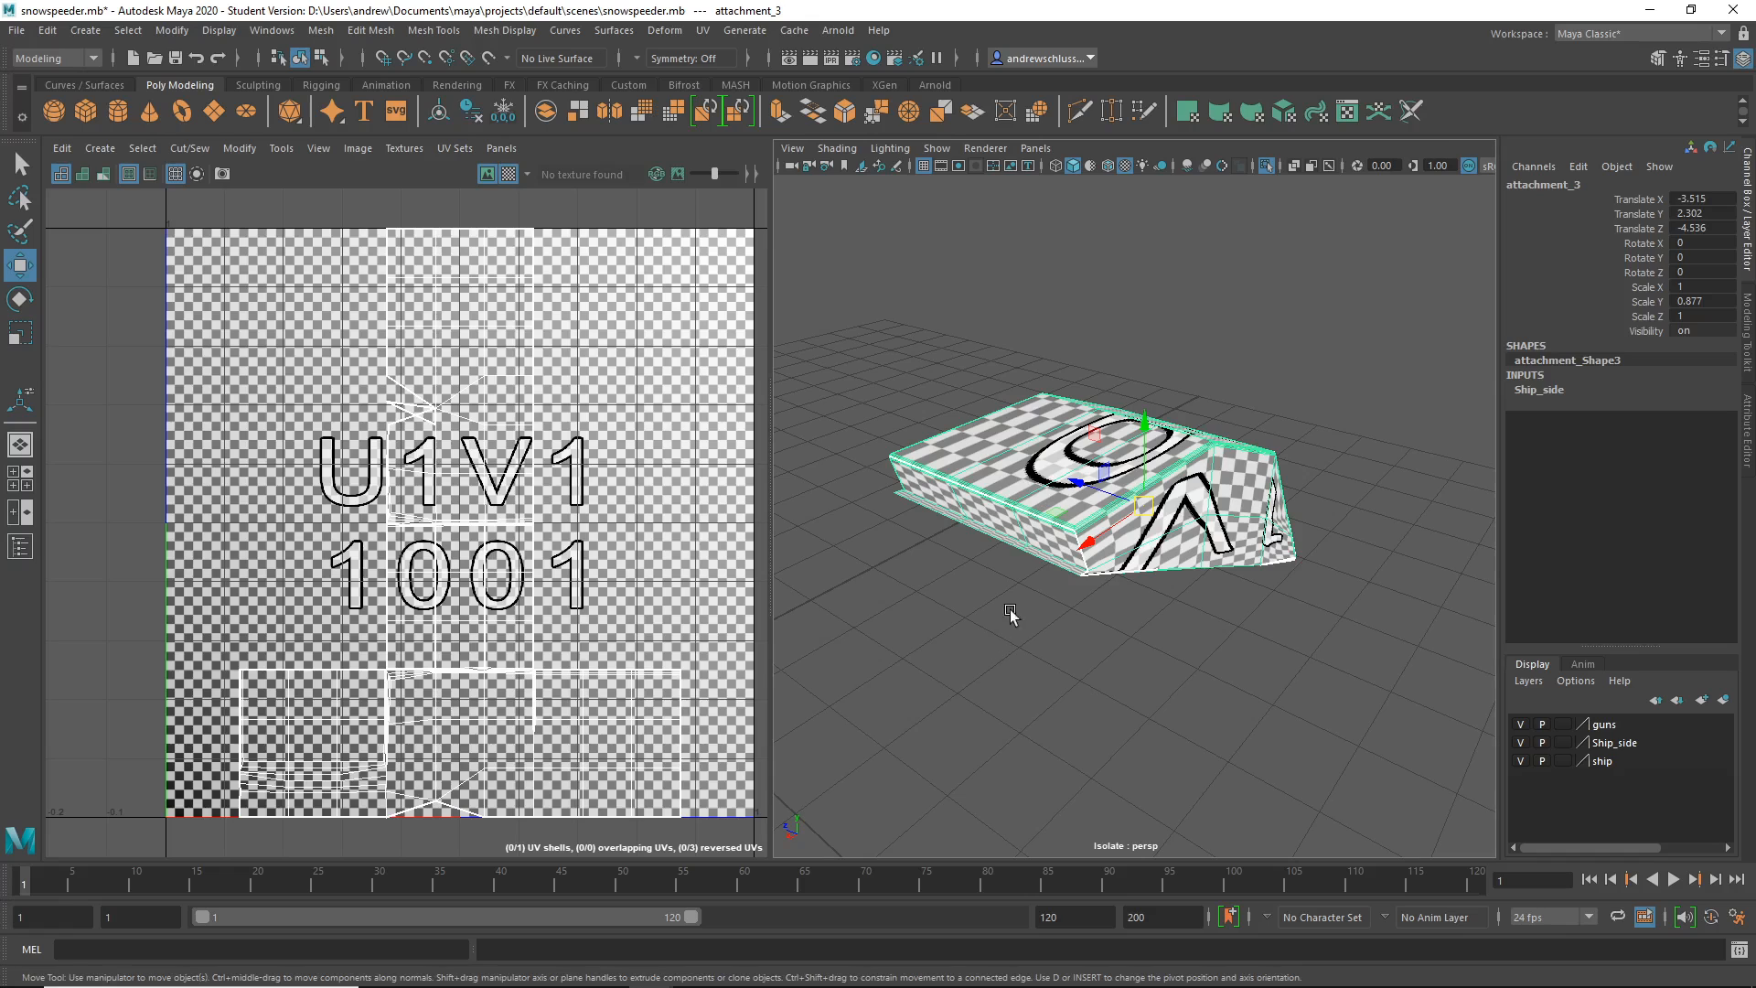
left_click_drag(1109, 582, 1074, 557, "alt")
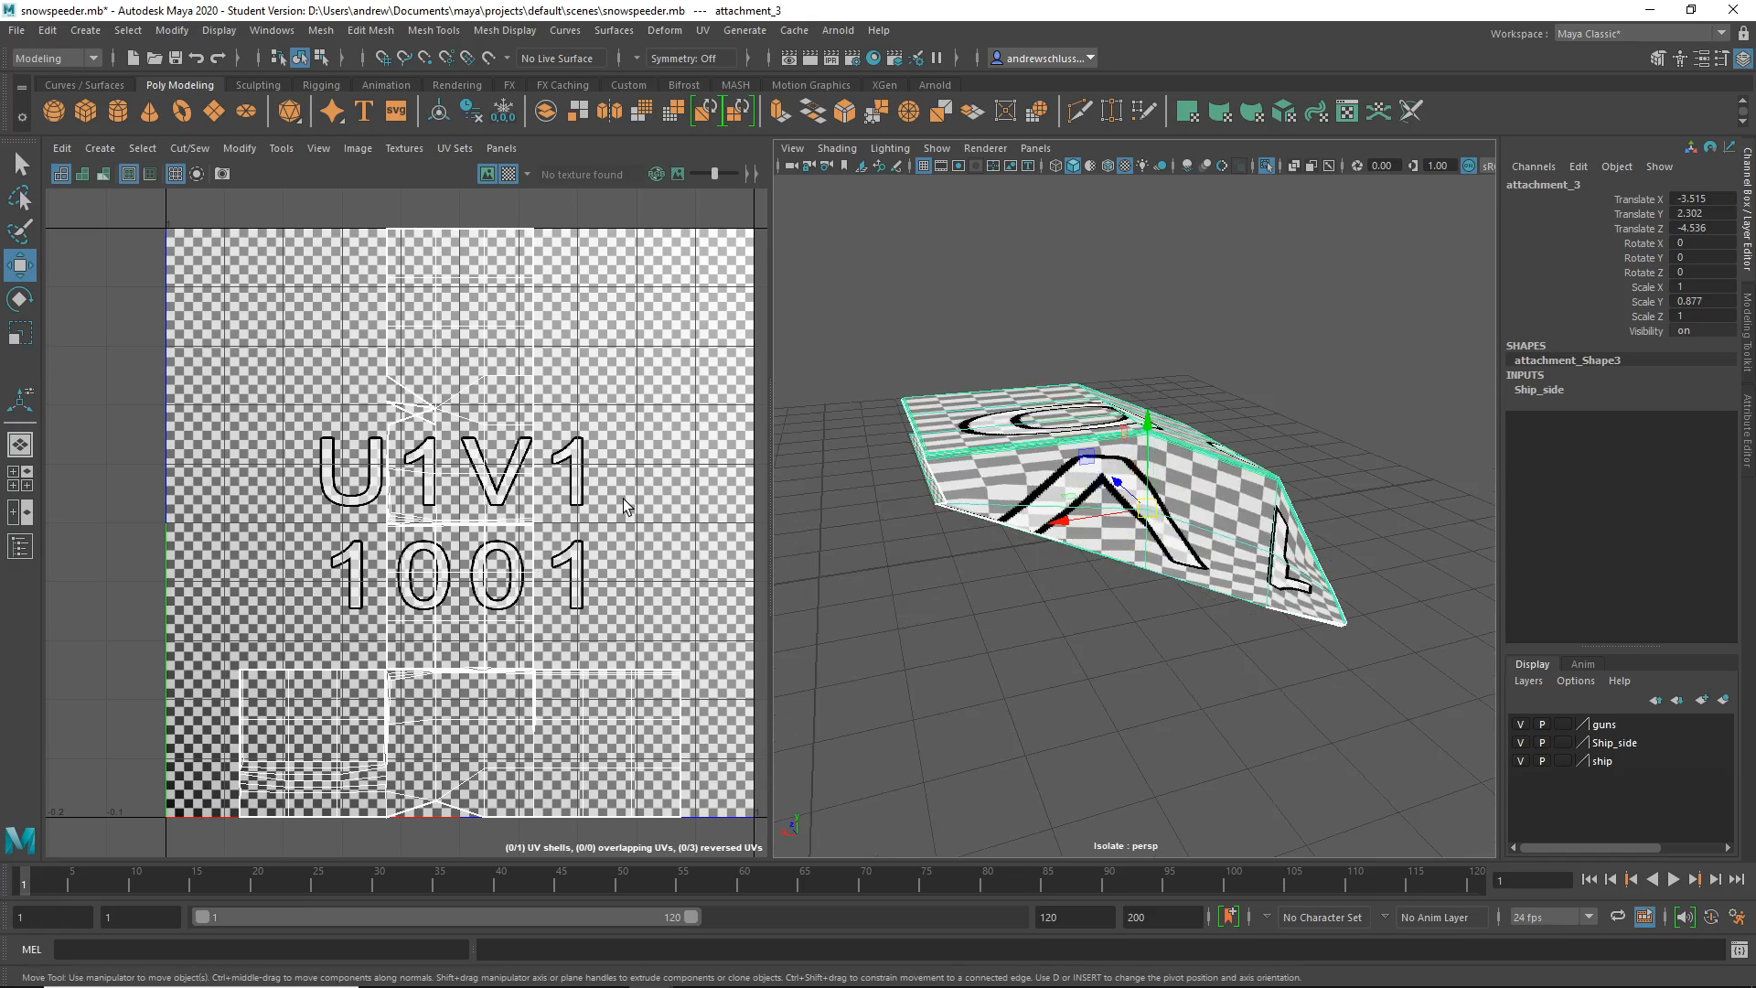
left_click_drag(946, 513, 997, 290, "alt")
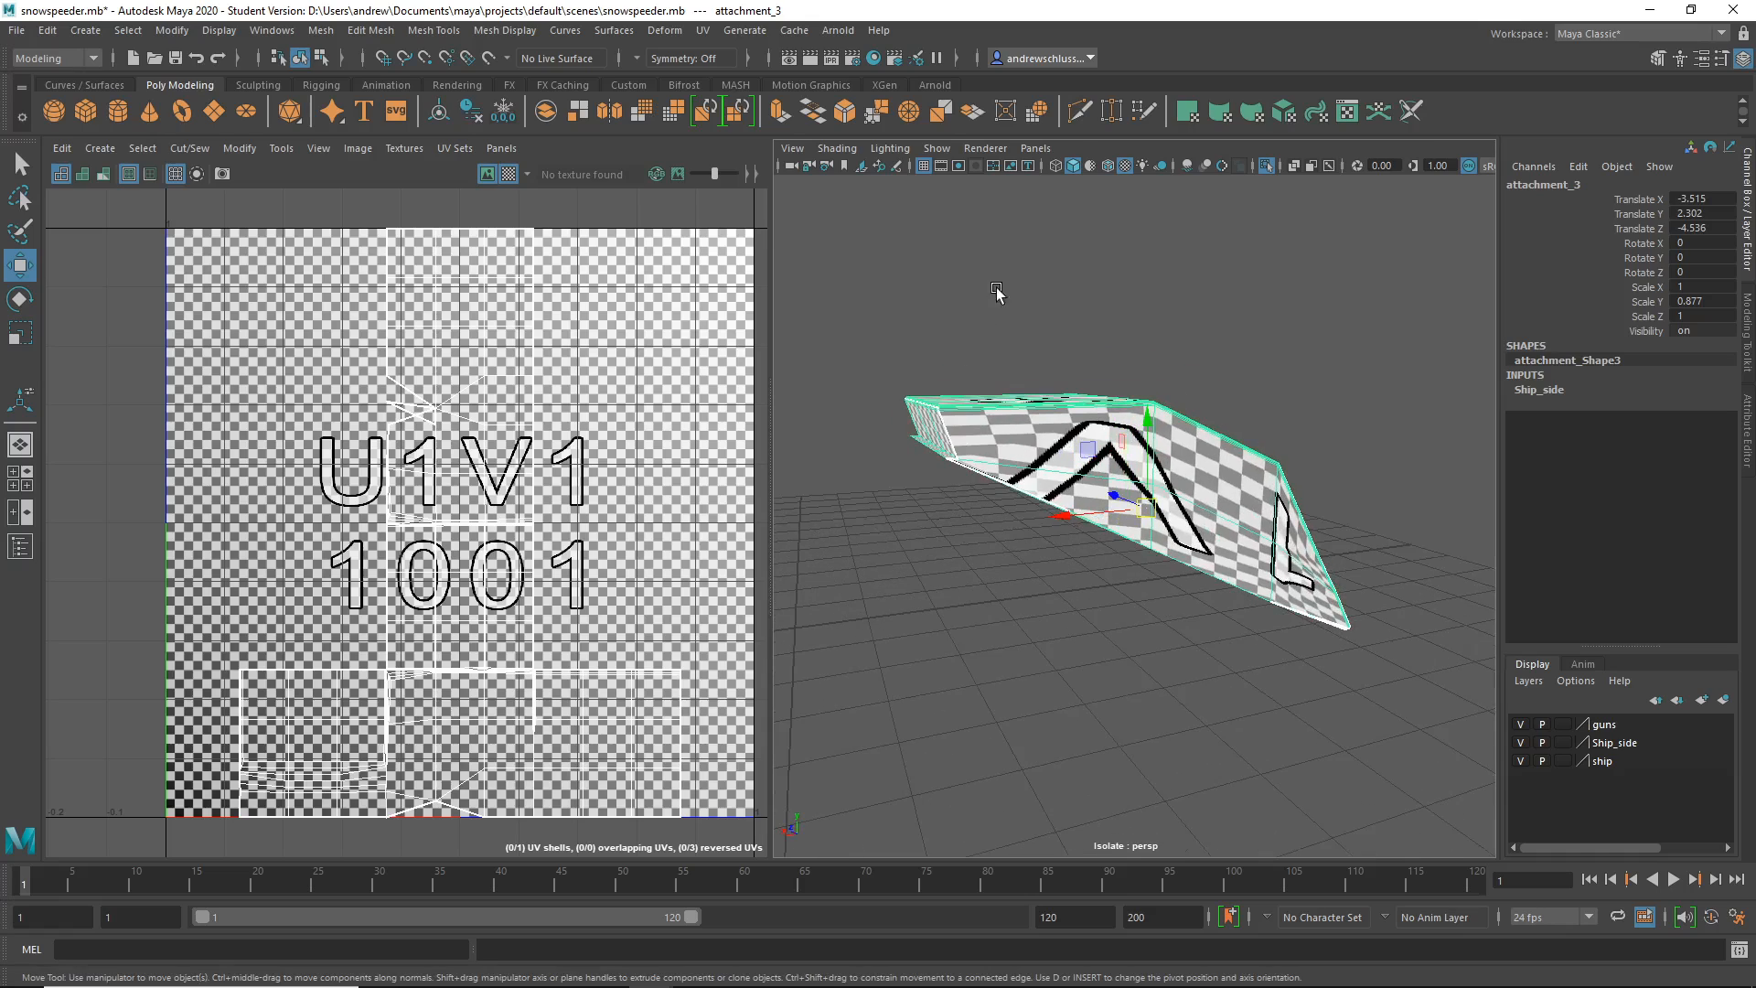
- Turn off the checker pattern display on the attachment's UVs
left_click(509, 174)
left_click_drag(1170, 320, 933, 385, "alt")
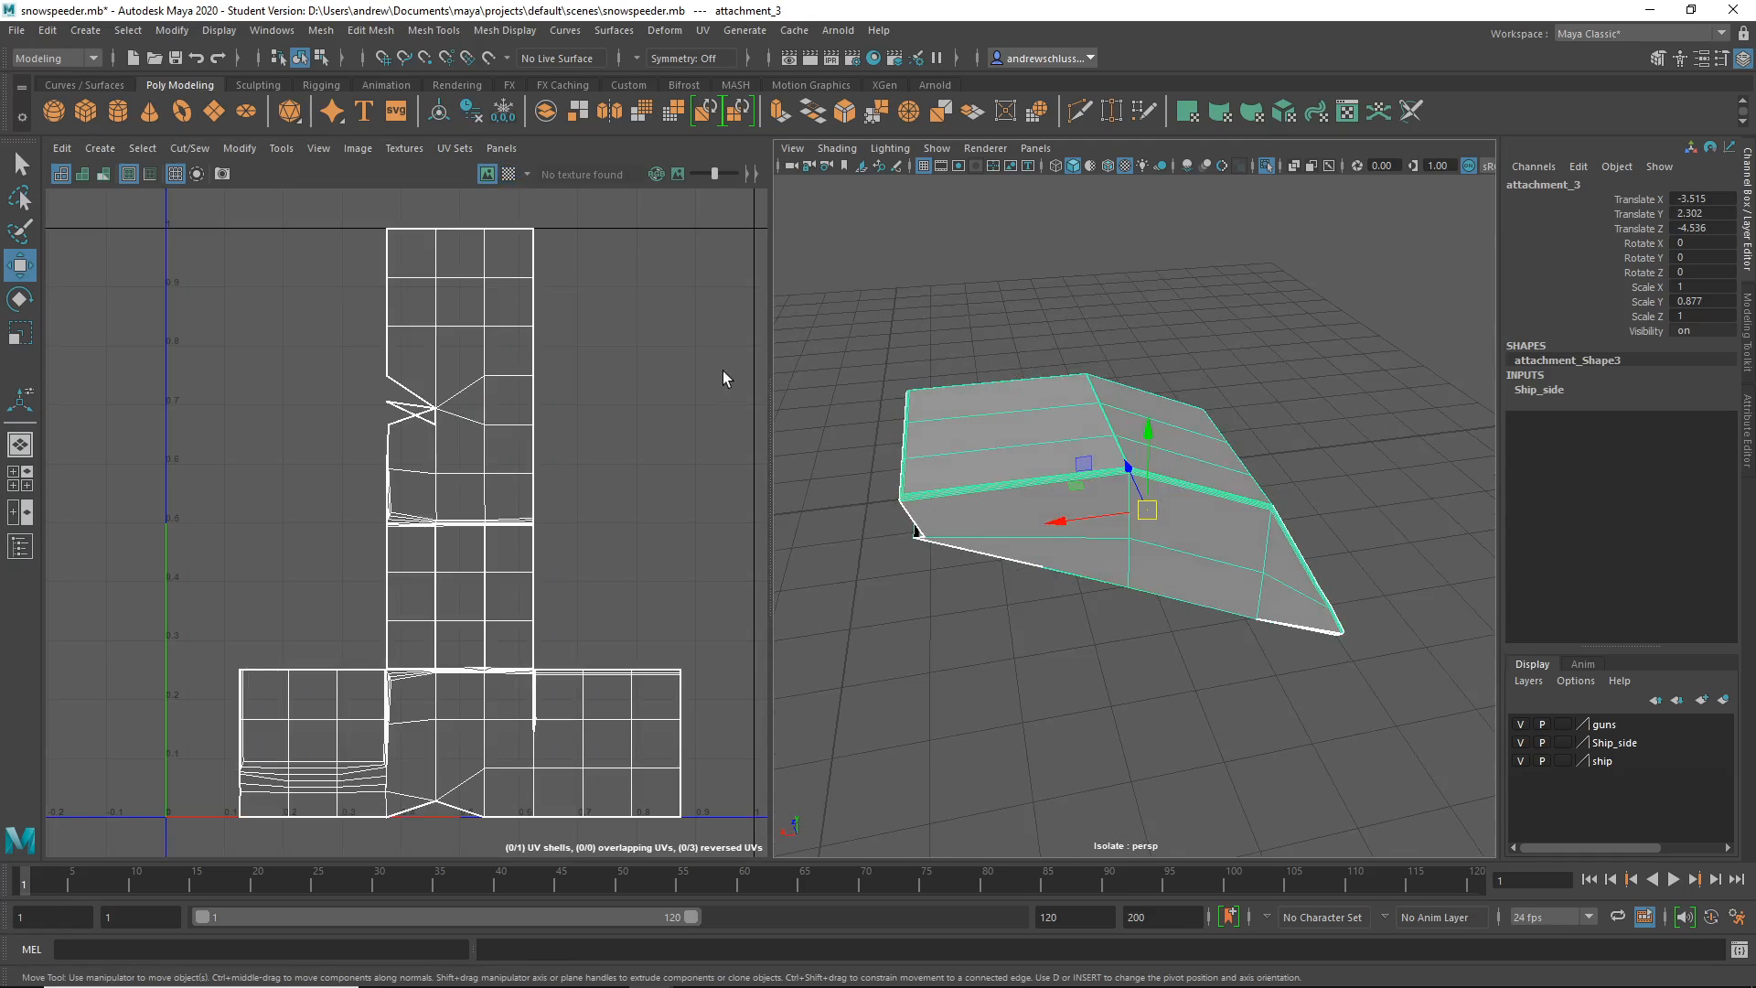
left_click(702, 31)
- Apply a planar UV projection to attachment_3 and zoom in close on the mesh edge
left_click(742, 250)
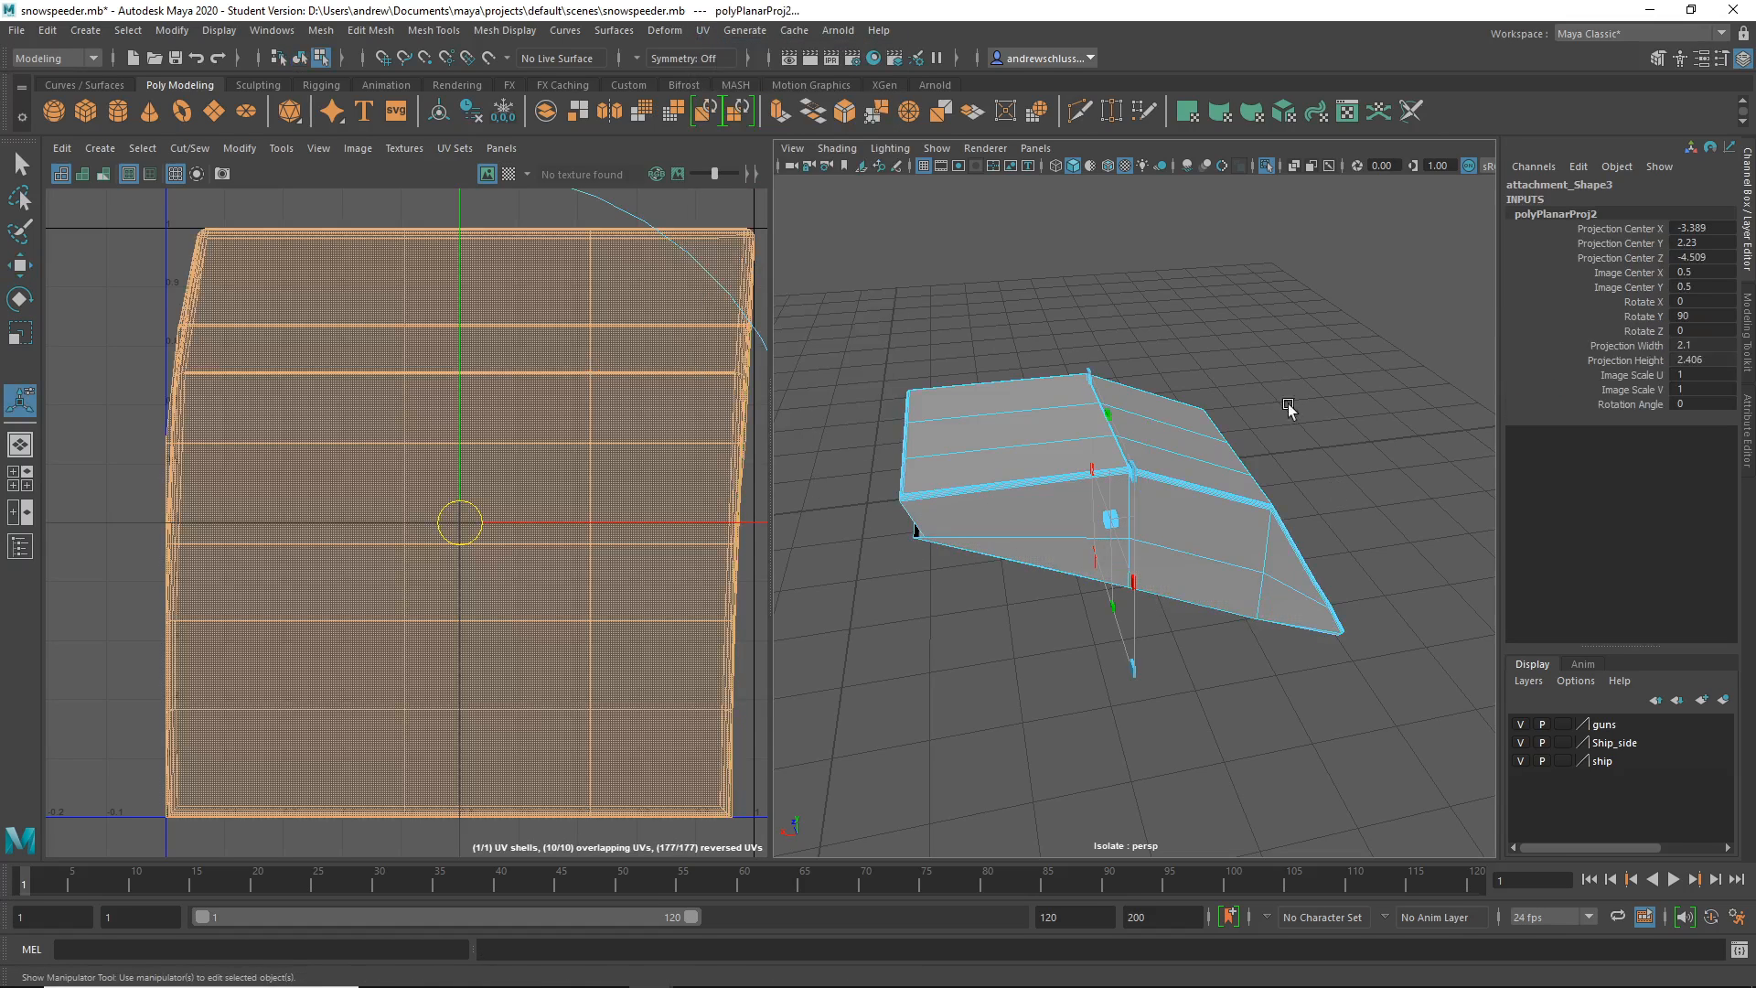
left_click_drag(1293, 400, 1285, 549, "alt")
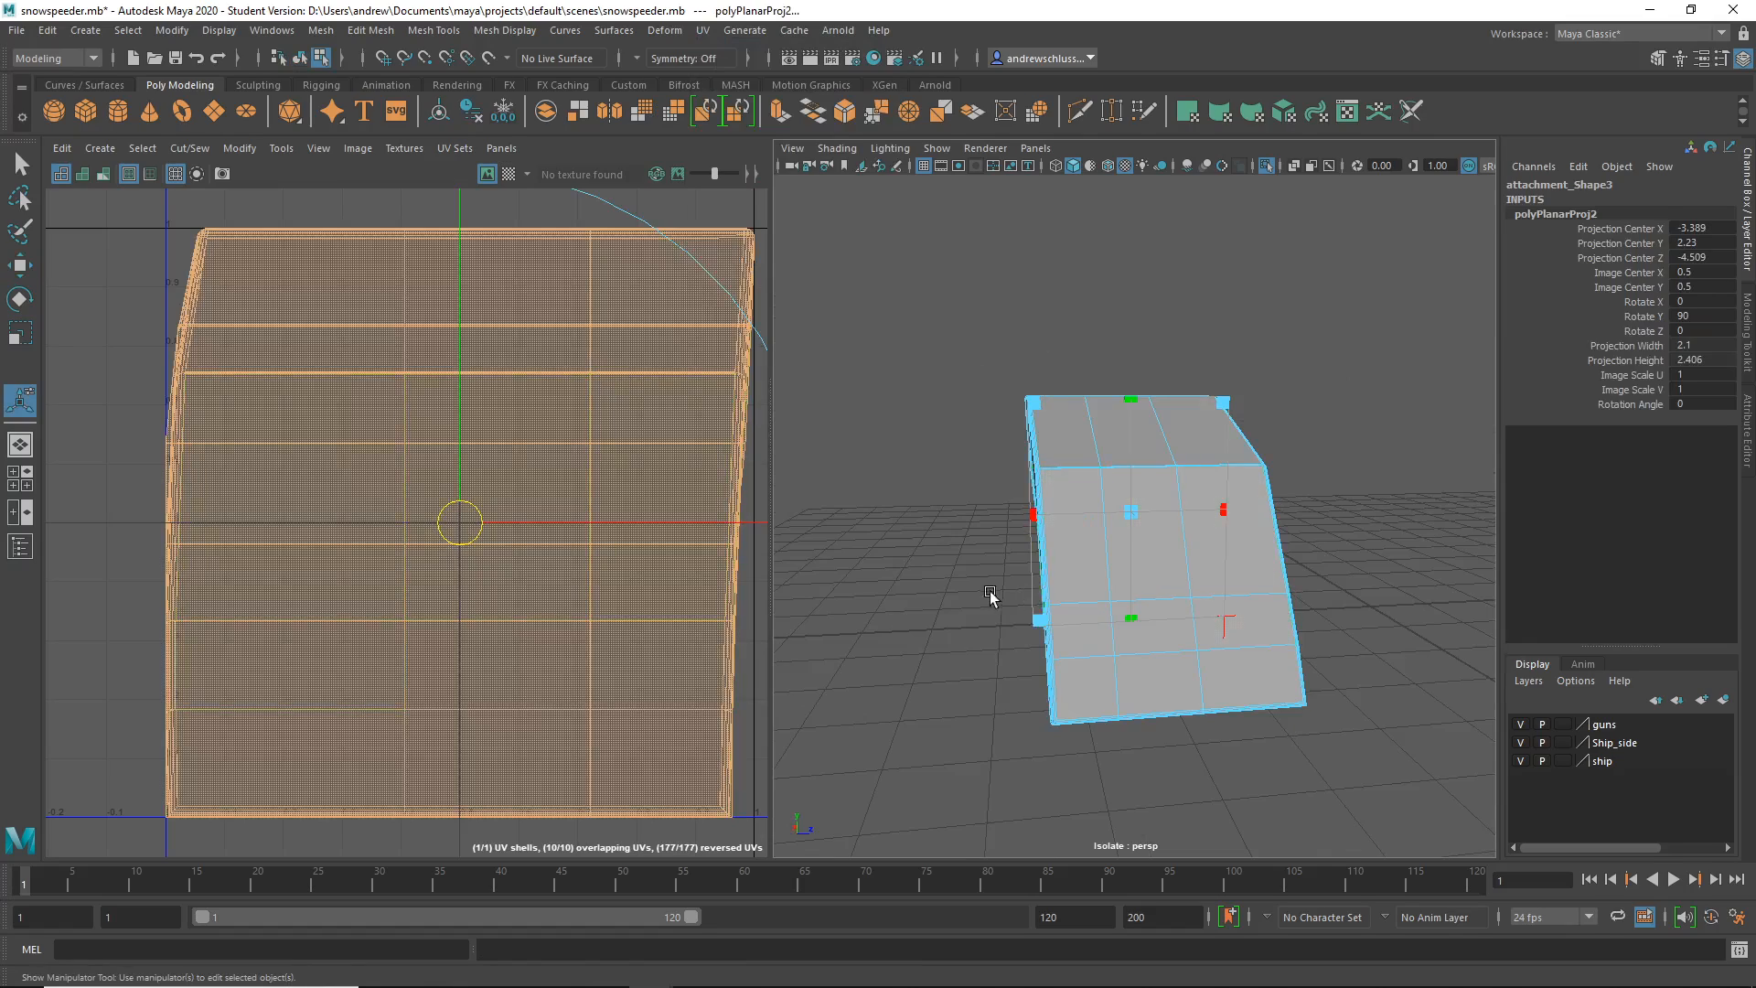
left_click_drag(991, 599, 948, 600, "alt")
right_click_drag(948, 599, 1314, 612, "alt")
- Switch to Edge mode and select a border edge on the attachment's wing edge
left_click_drag(1314, 611, 1332, 523, "alt")
middle_click_drag(1332, 523, 1304, 541, "alt")
right_click_drag(1304, 541, 1274, 537, "alt")
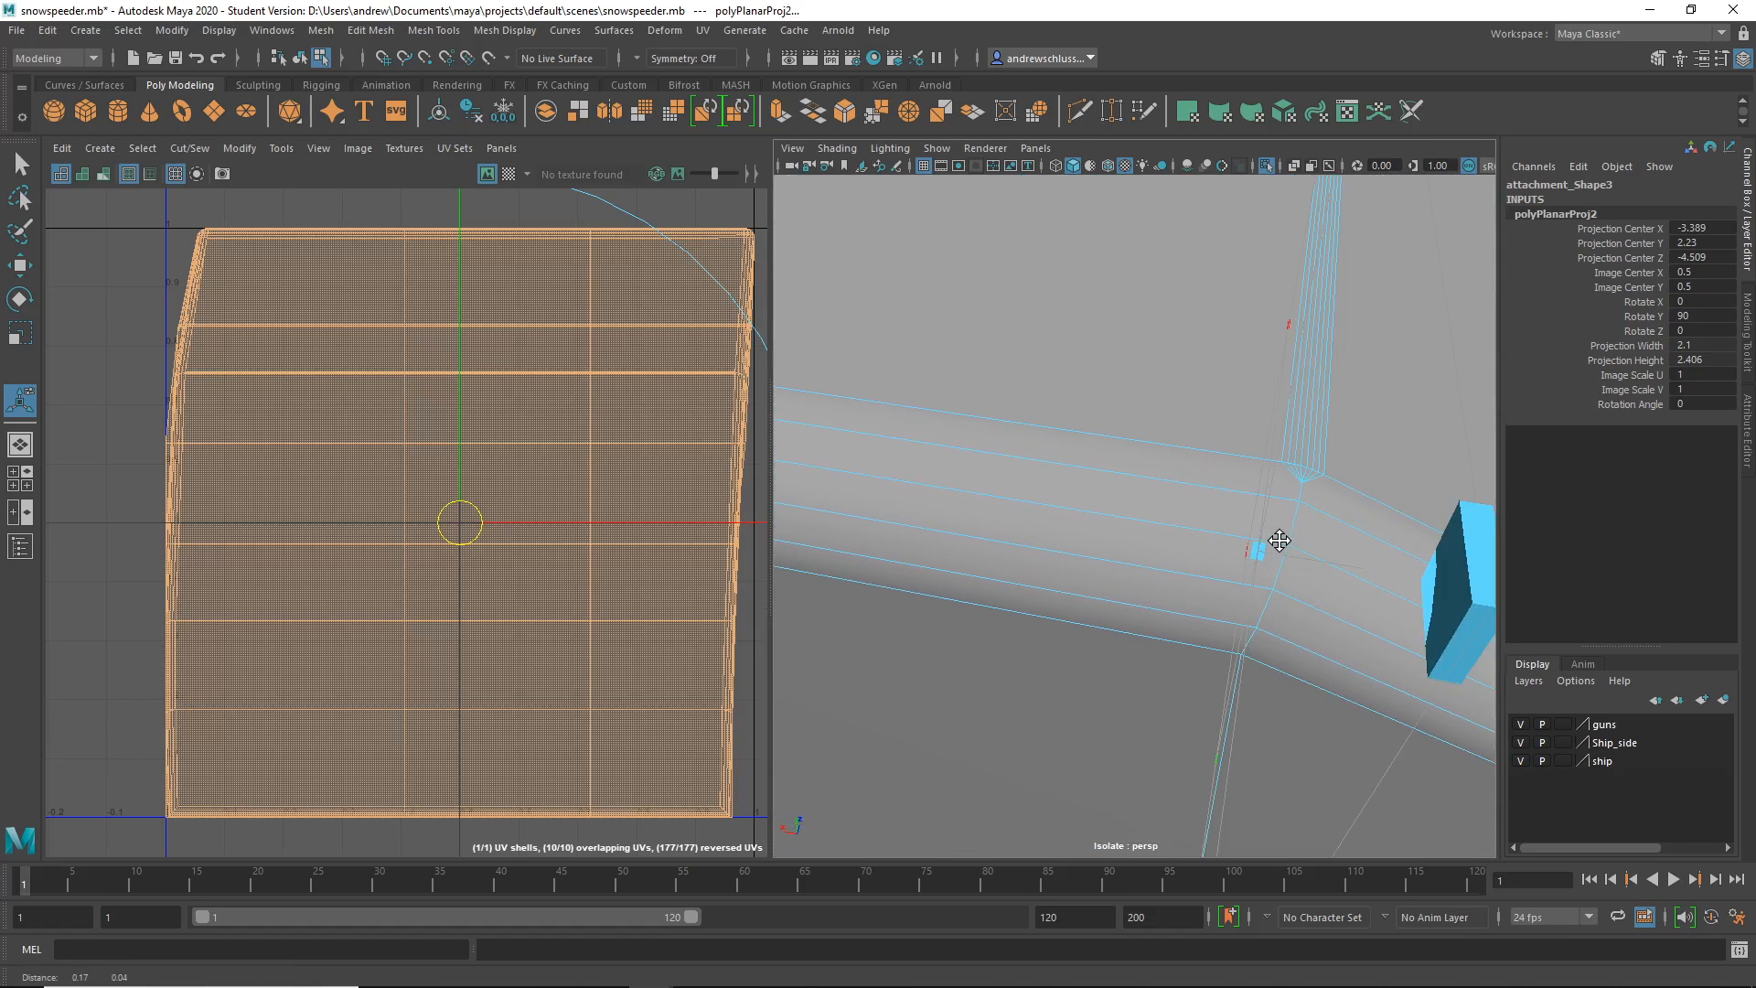
right_click_drag(1233, 459, 1205, 375)
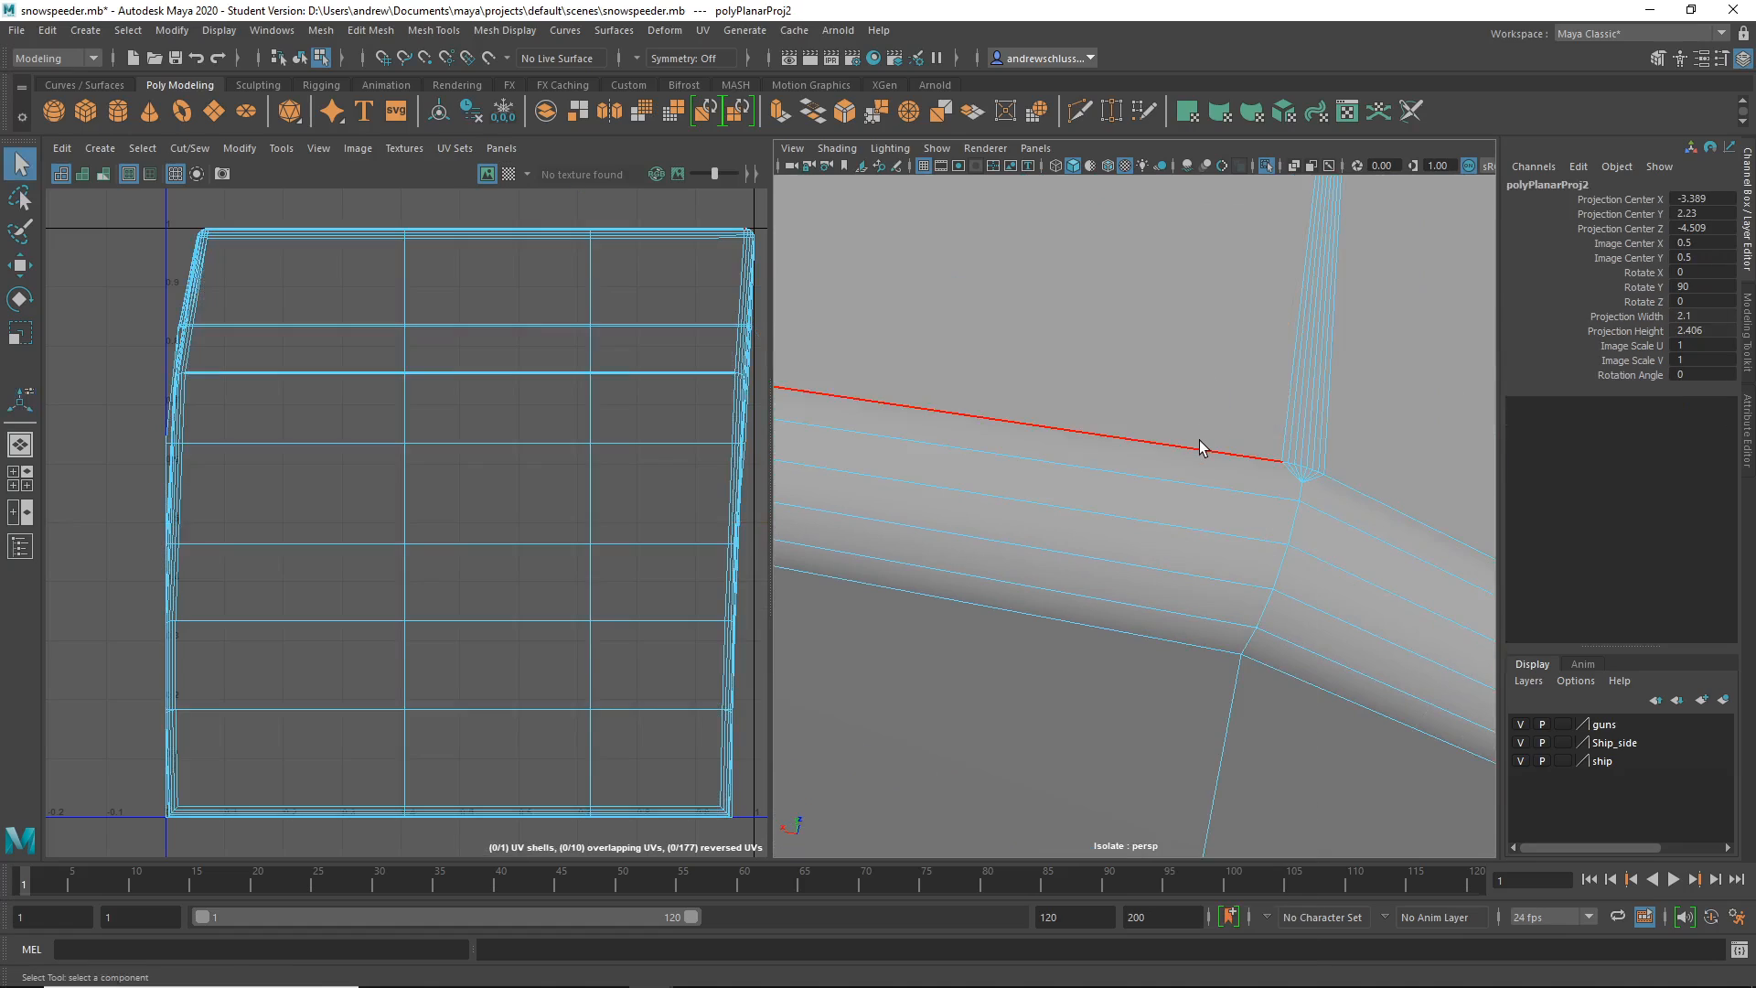
left_click(1198, 441)
- Add the neighbouring border edges along the black side strip to the edge selection
right_click_drag(1305, 549, 908, 561, "alt")
left_click_drag(908, 561, 918, 690, "alt")
right_click_drag(917, 690, 1071, 737, "alt")
middle_click_drag(1072, 737, 1064, 609, "alt")
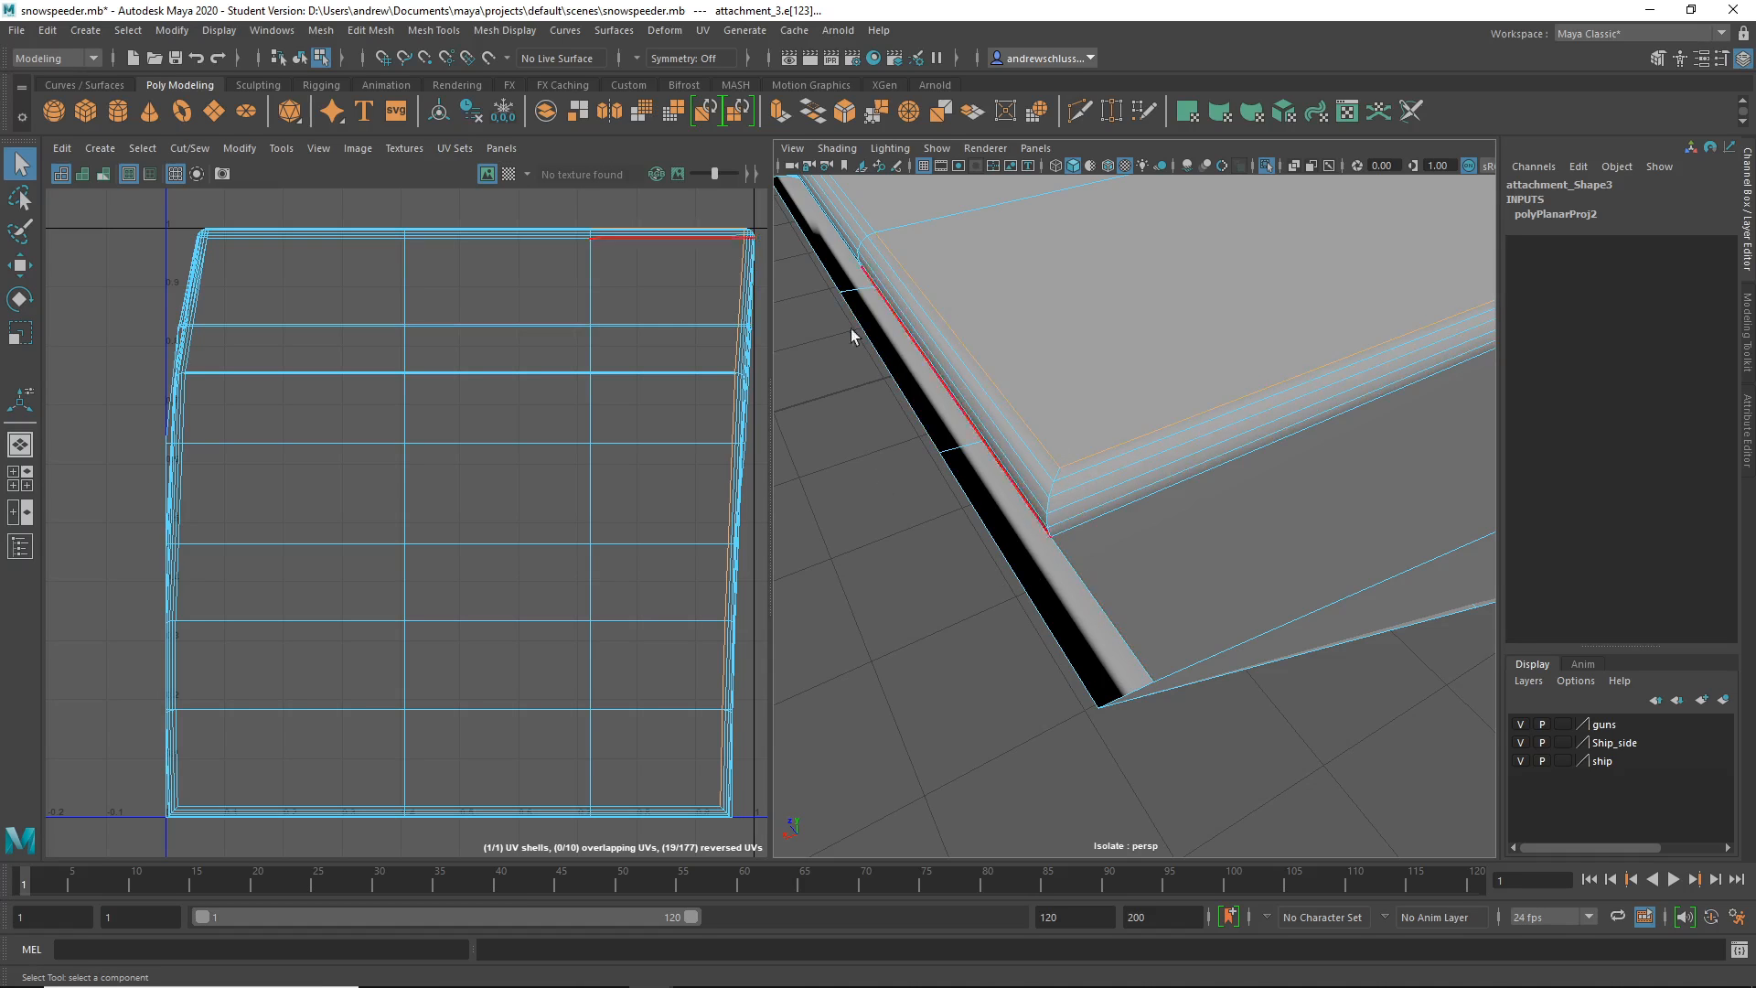
left_click_drag(840, 437, 951, 471, "alt")
right_click_drag(1194, 653, 1002, 650, "alt")
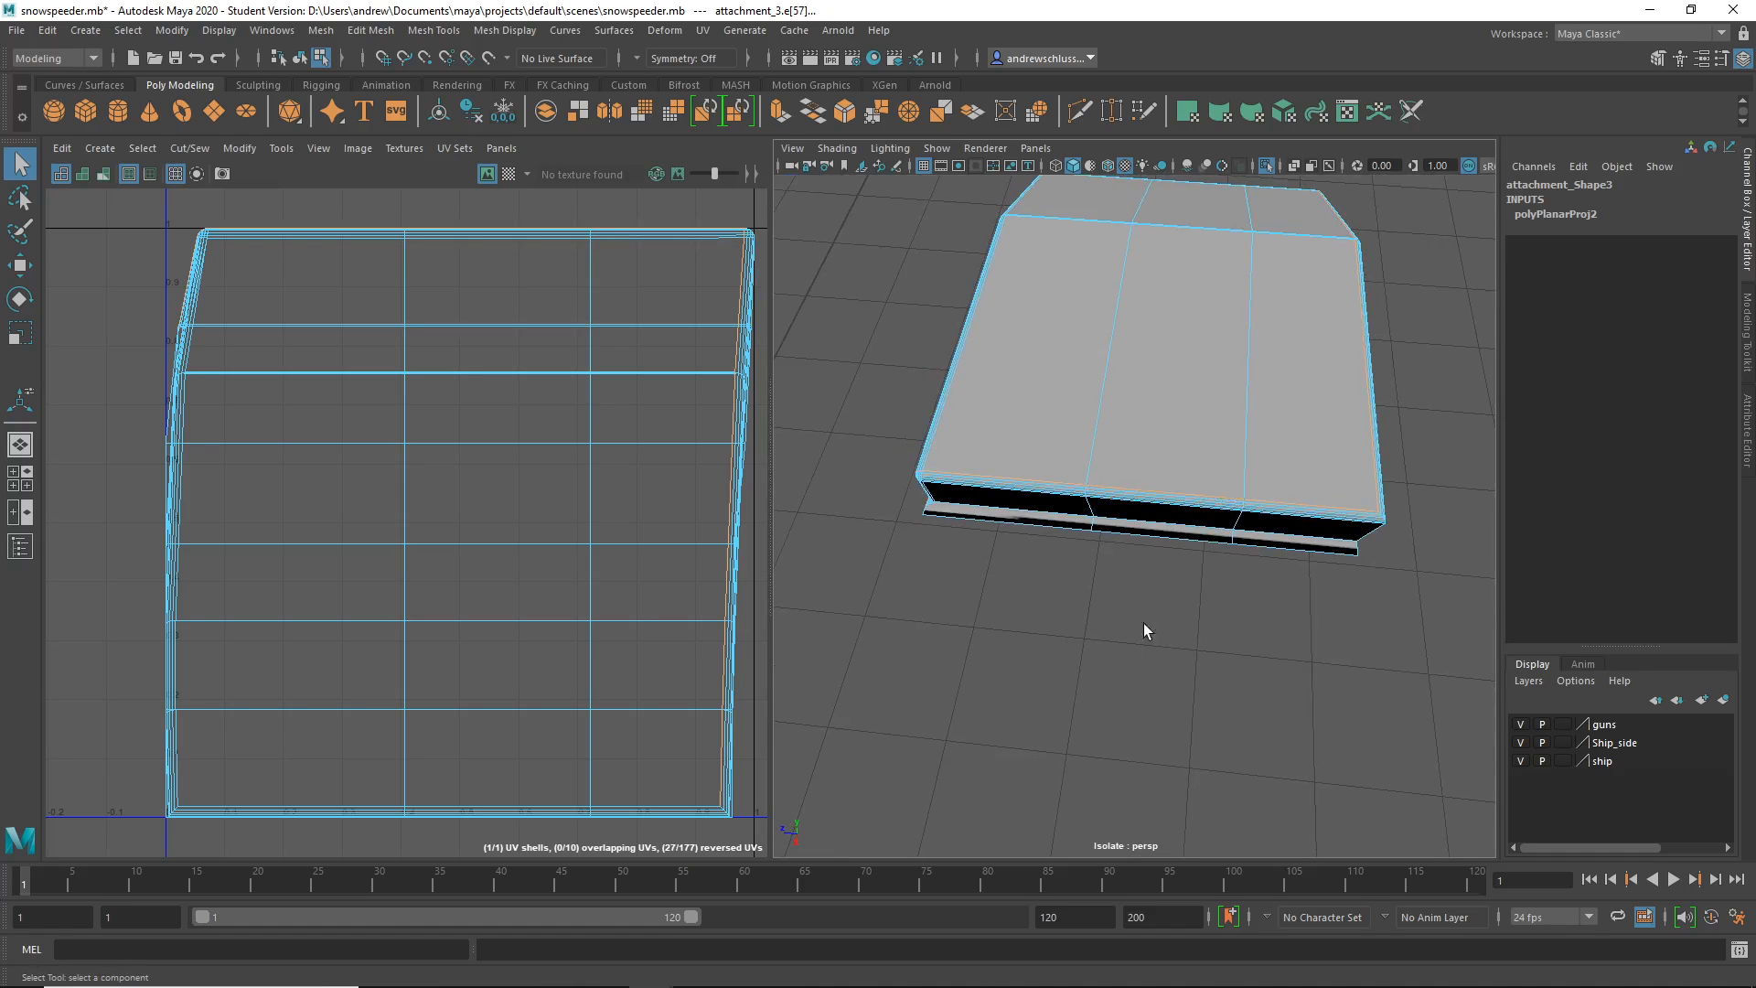
left_click_drag(1143, 625, 1051, 626, "alt")
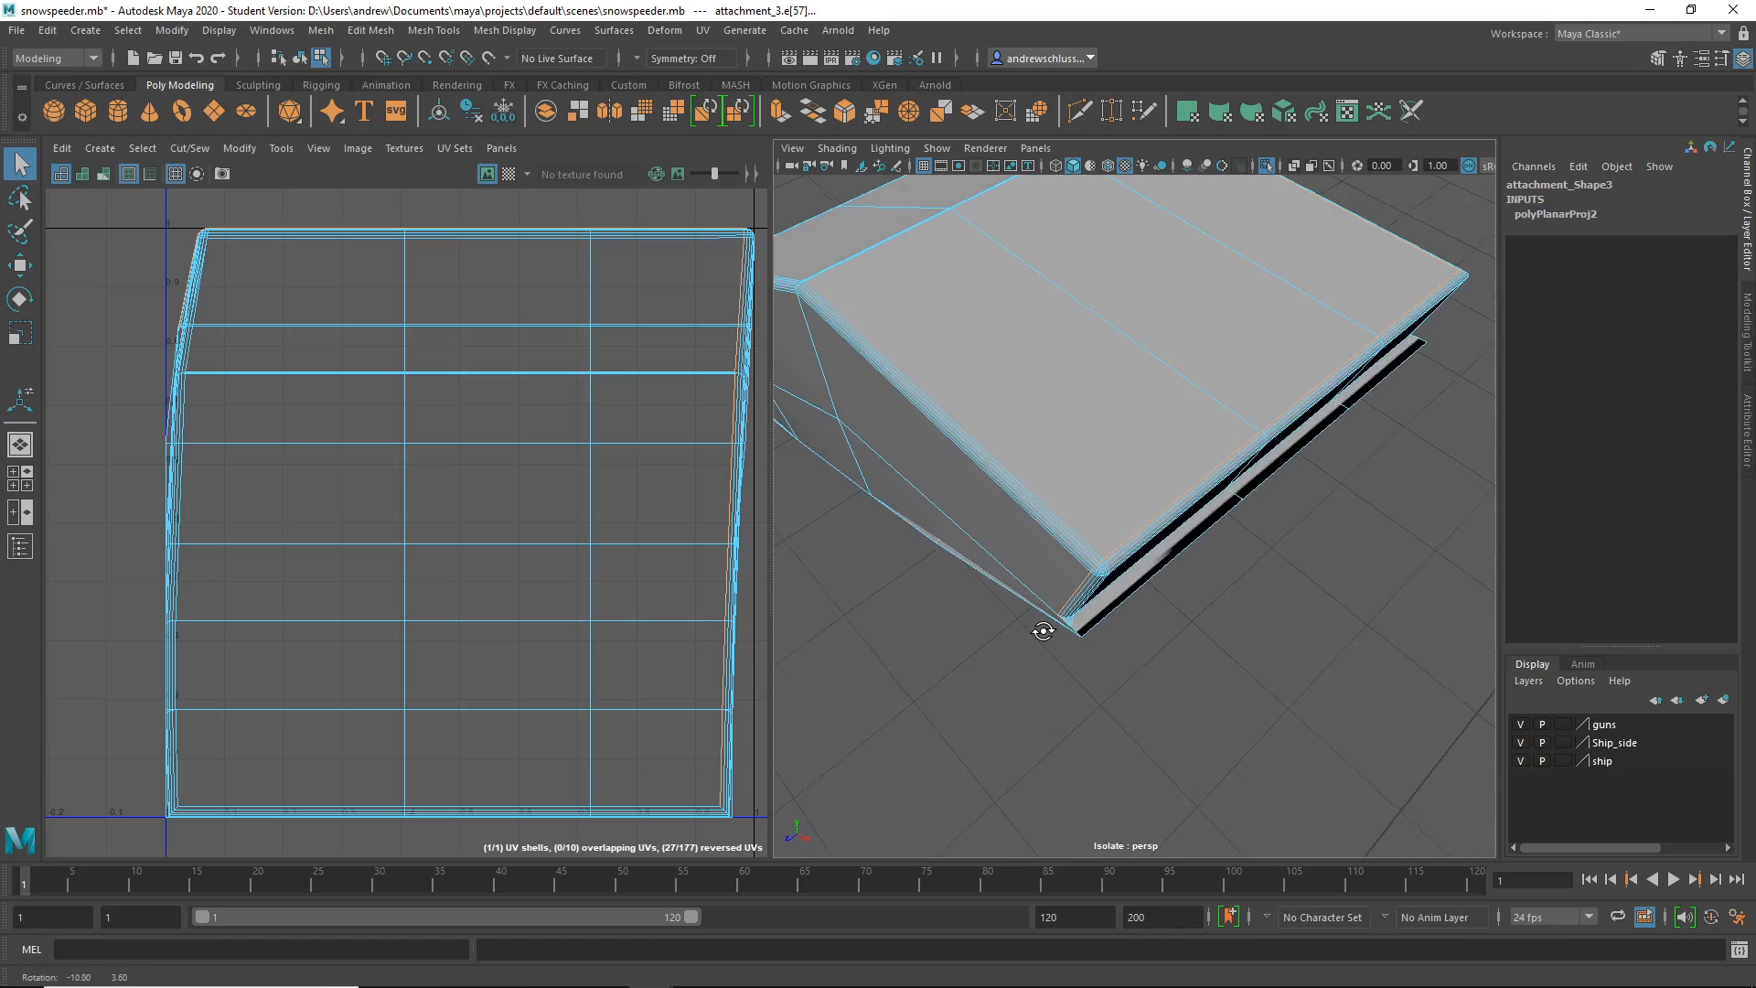
left_click(1100, 552, "shift")
left_click_drag(958, 651, 1254, 537, "alt")
right_click_drag(1254, 537, 1054, 595, "alt")
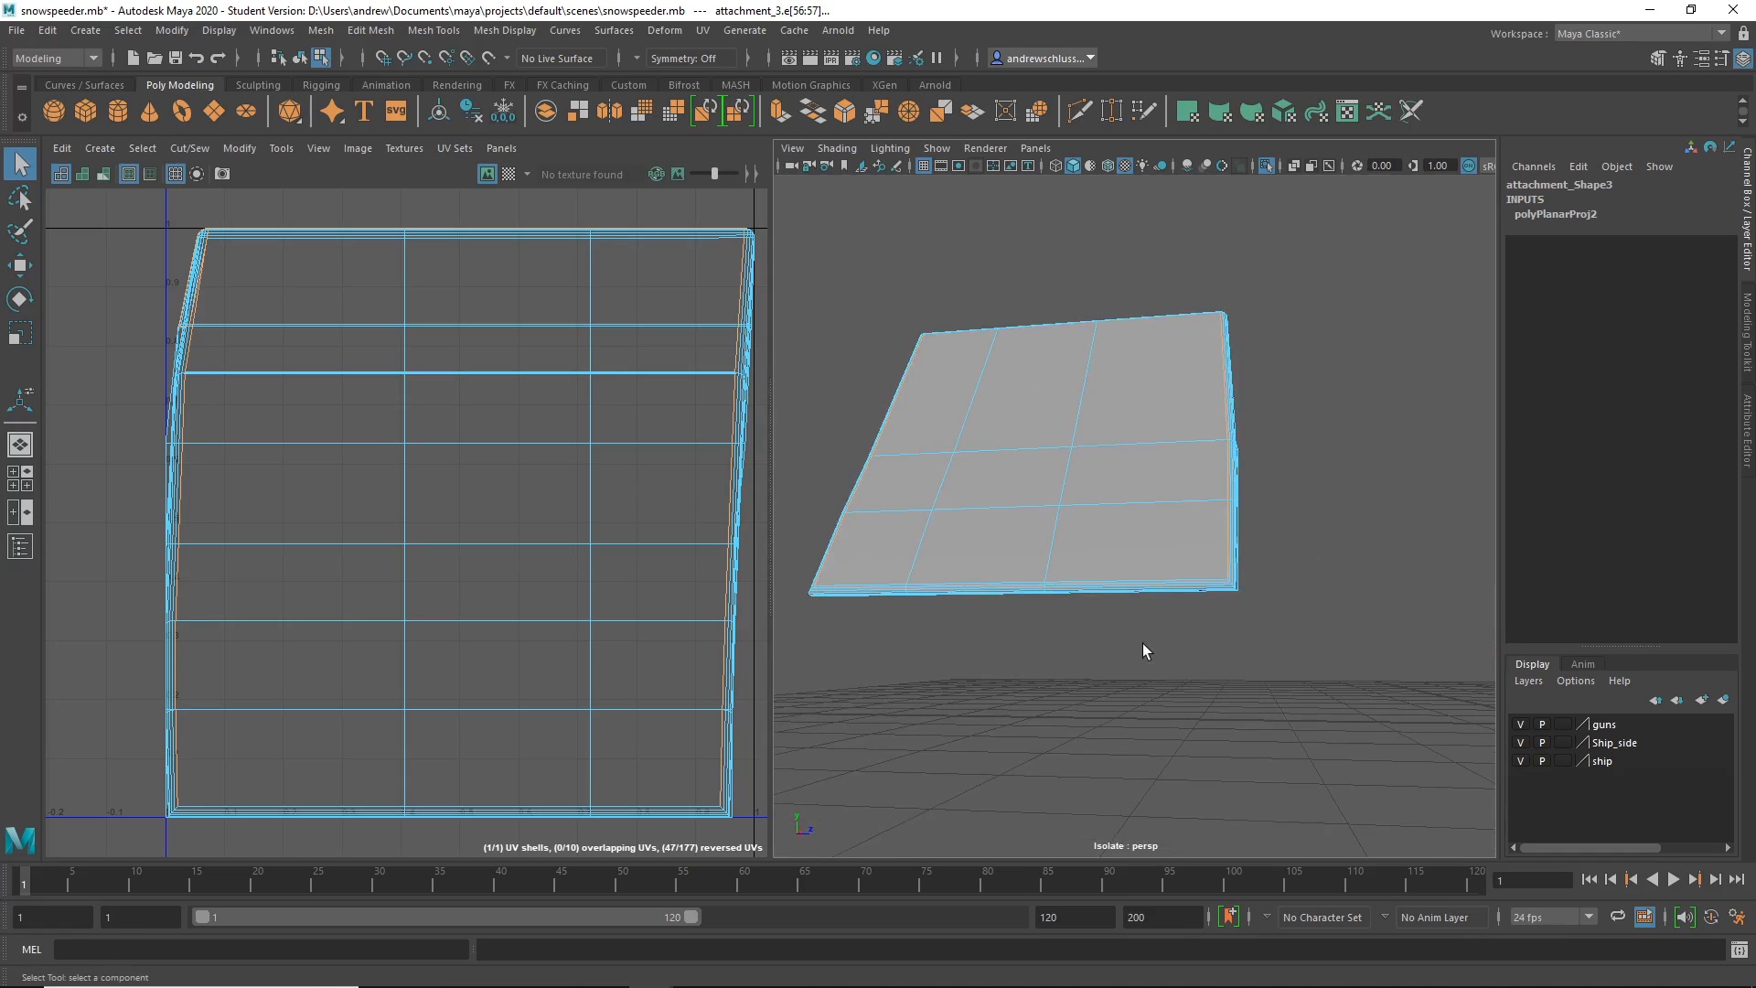
right_click_drag(1143, 651, 1203, 626, "alt")
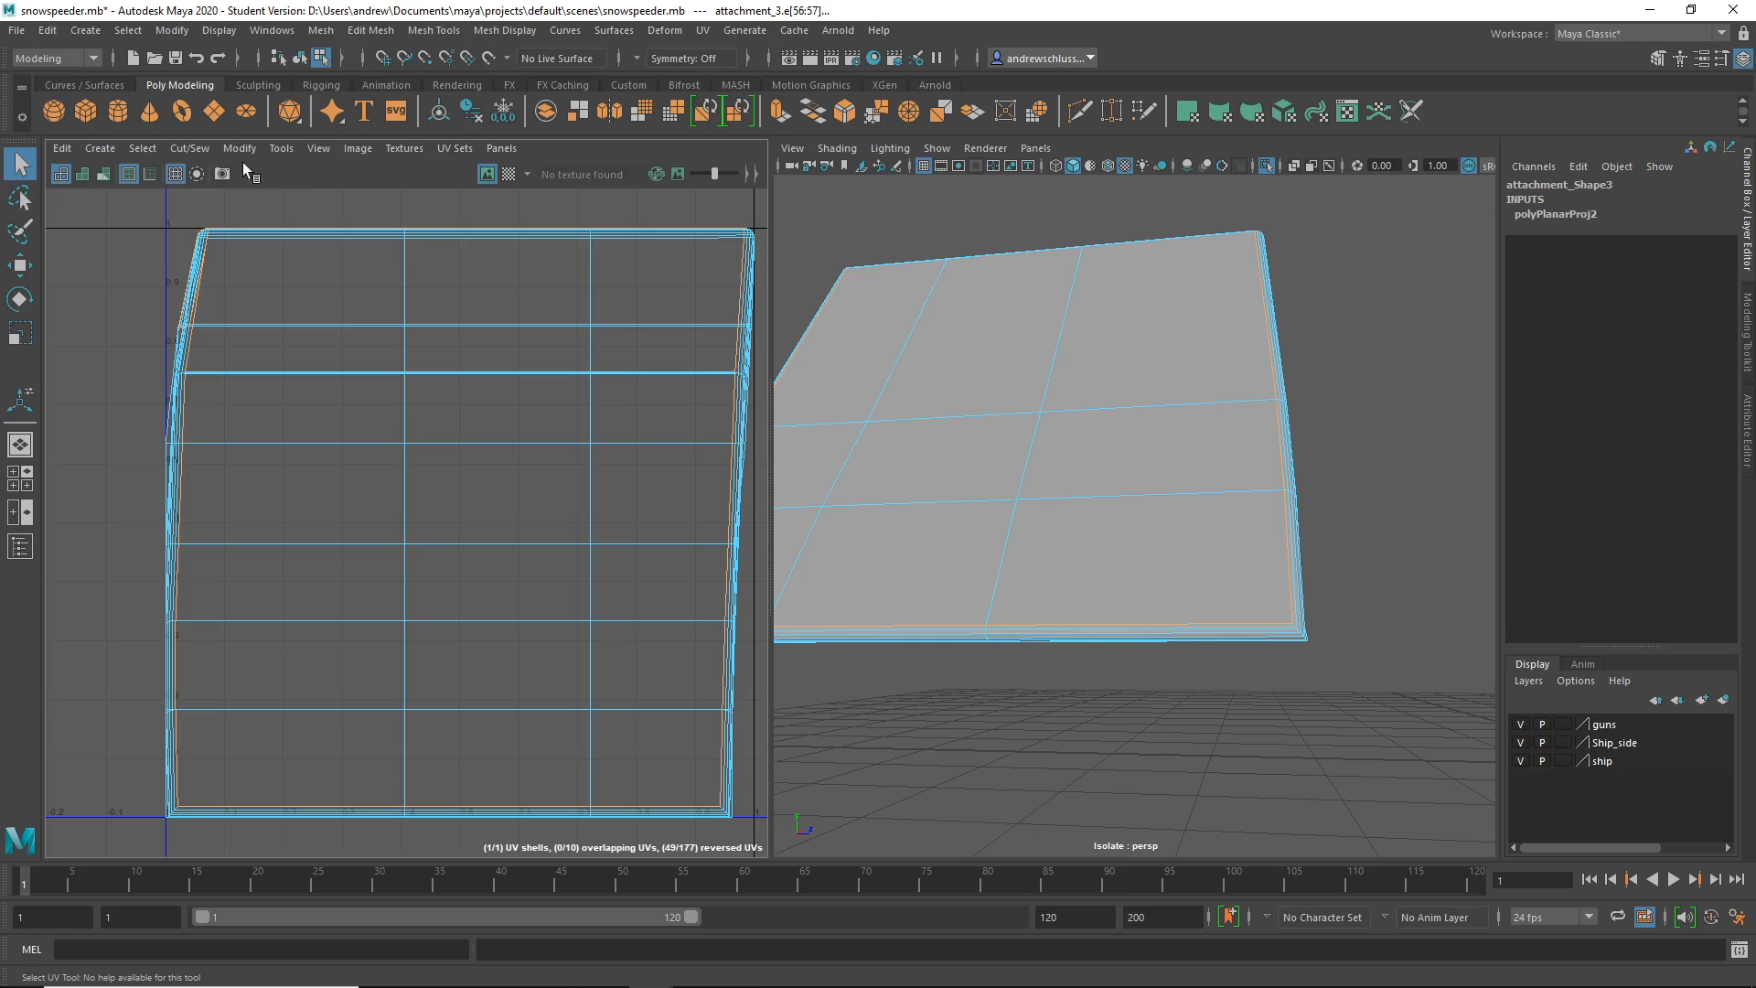
left_click(194, 148)
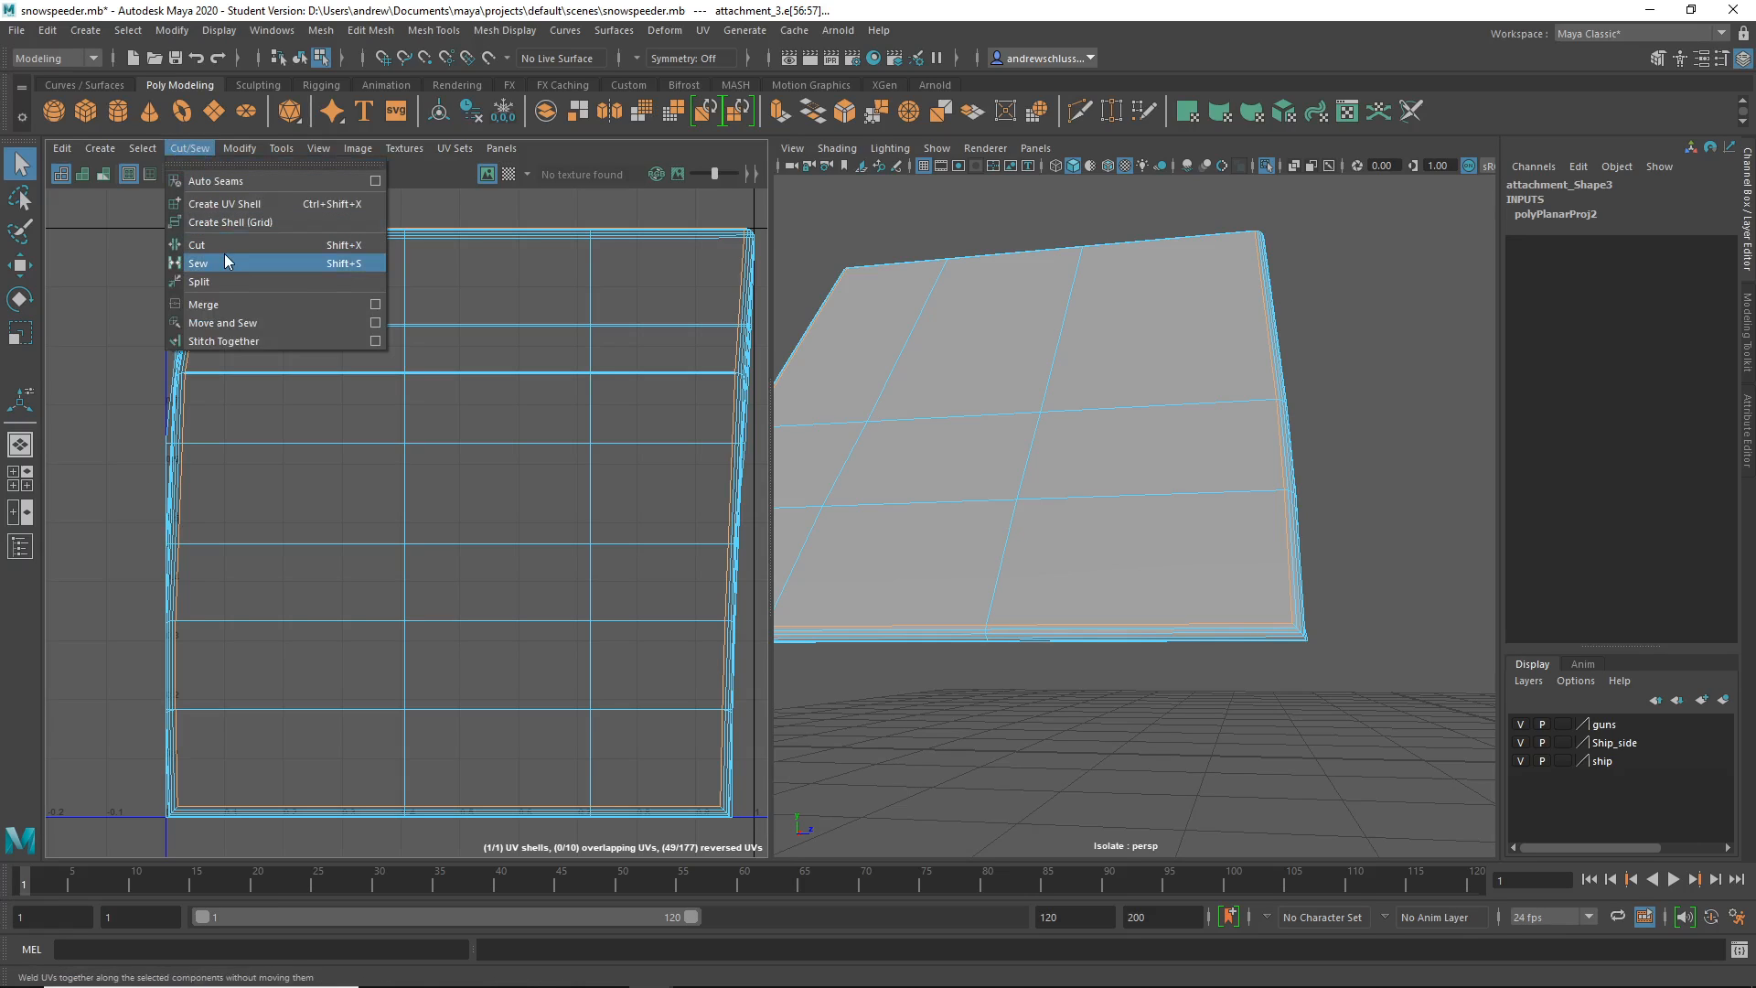
- Cut the UVs along the selected side-strip edges, then frame the mesh
left_click(311, 244)
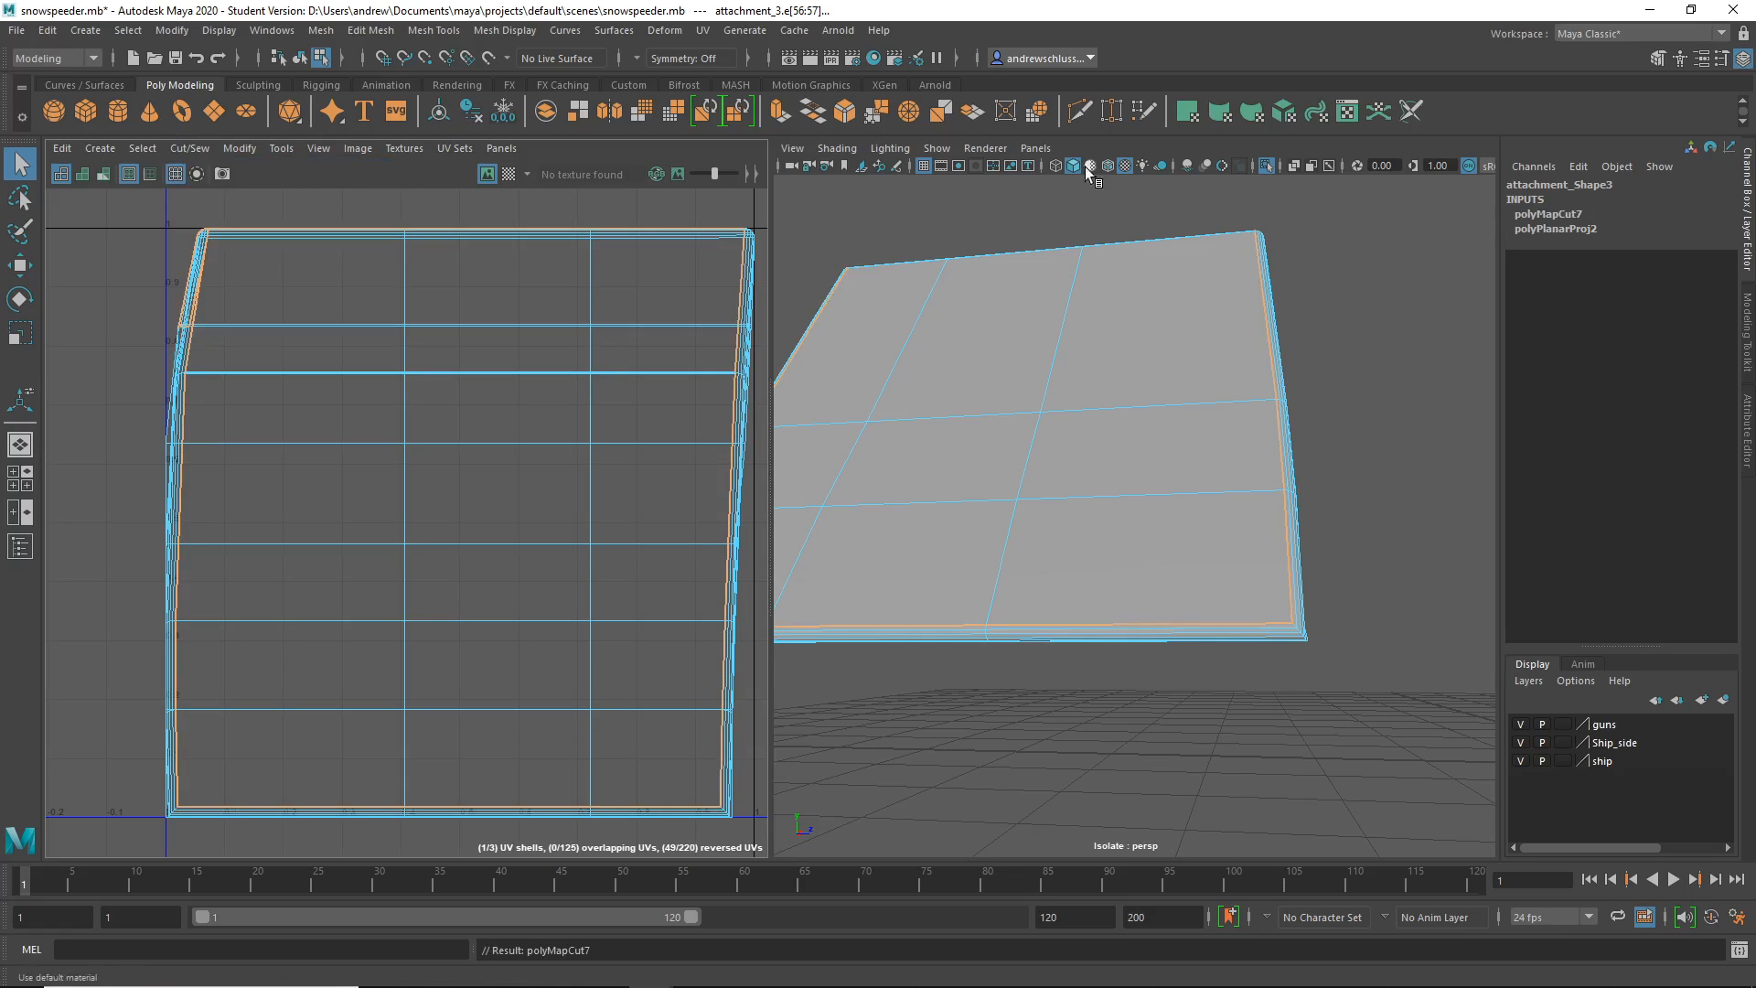
left_click_drag(1384, 456, 1378, 455, "alt")
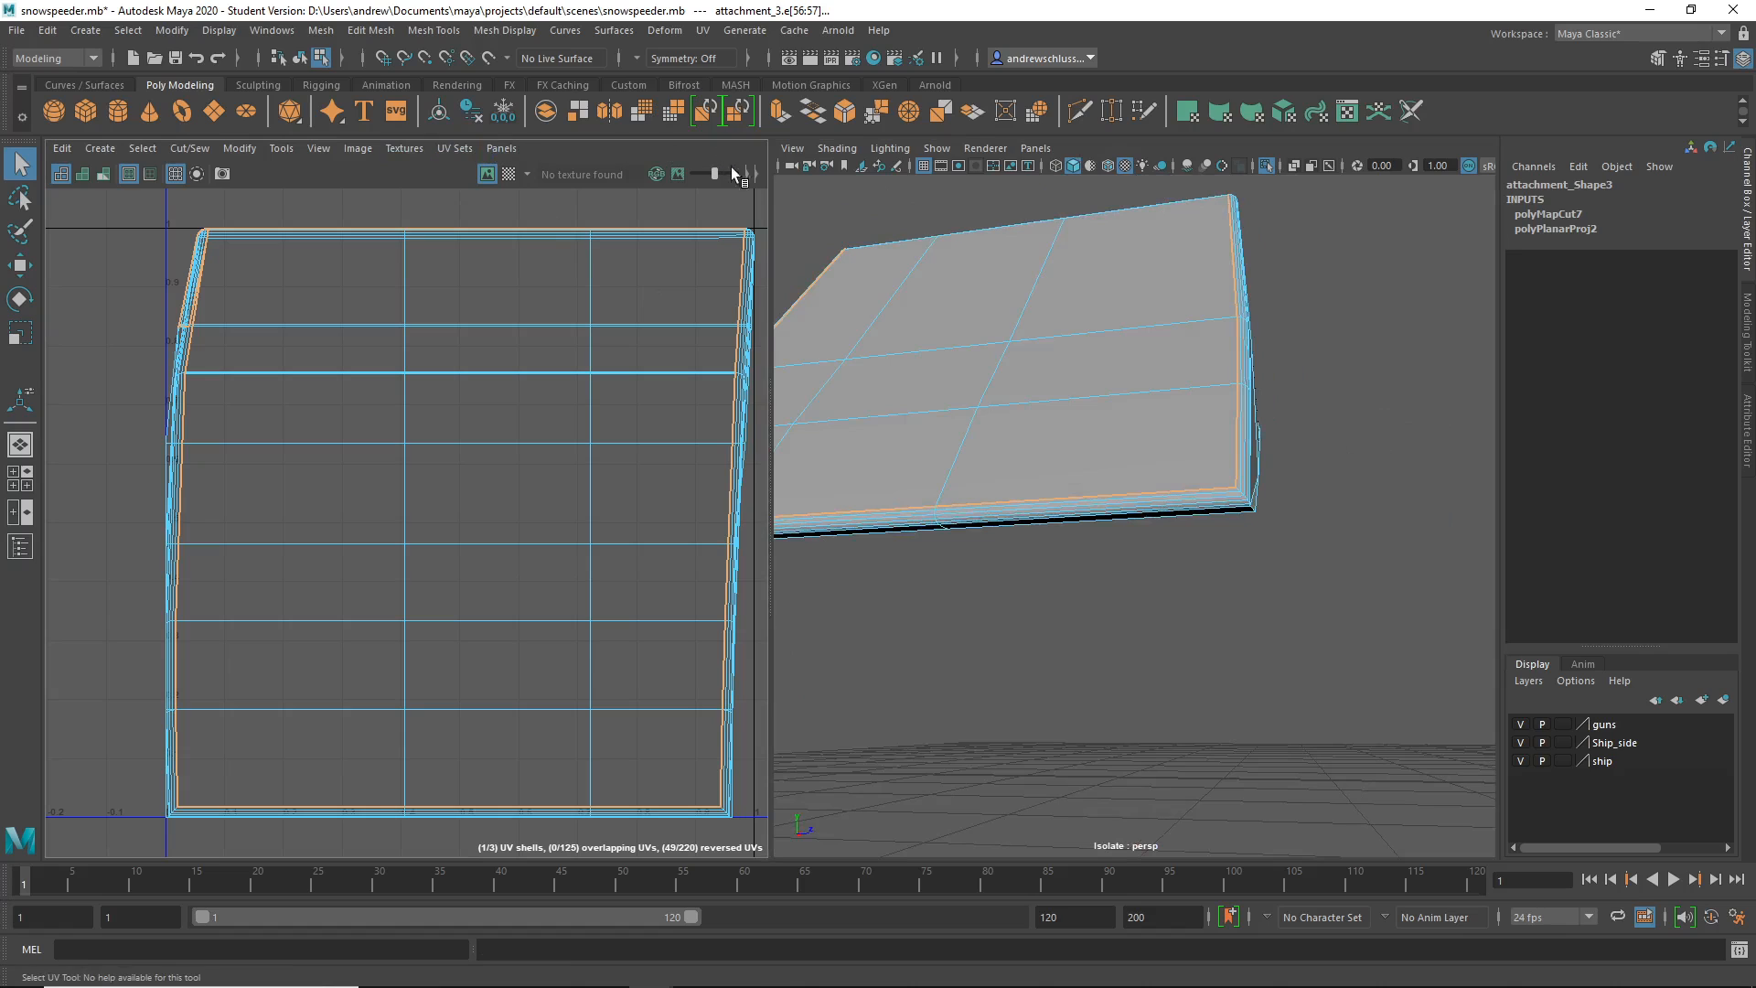
key("f")
left_click_drag(1125, 640, 1110, 666, "alt")
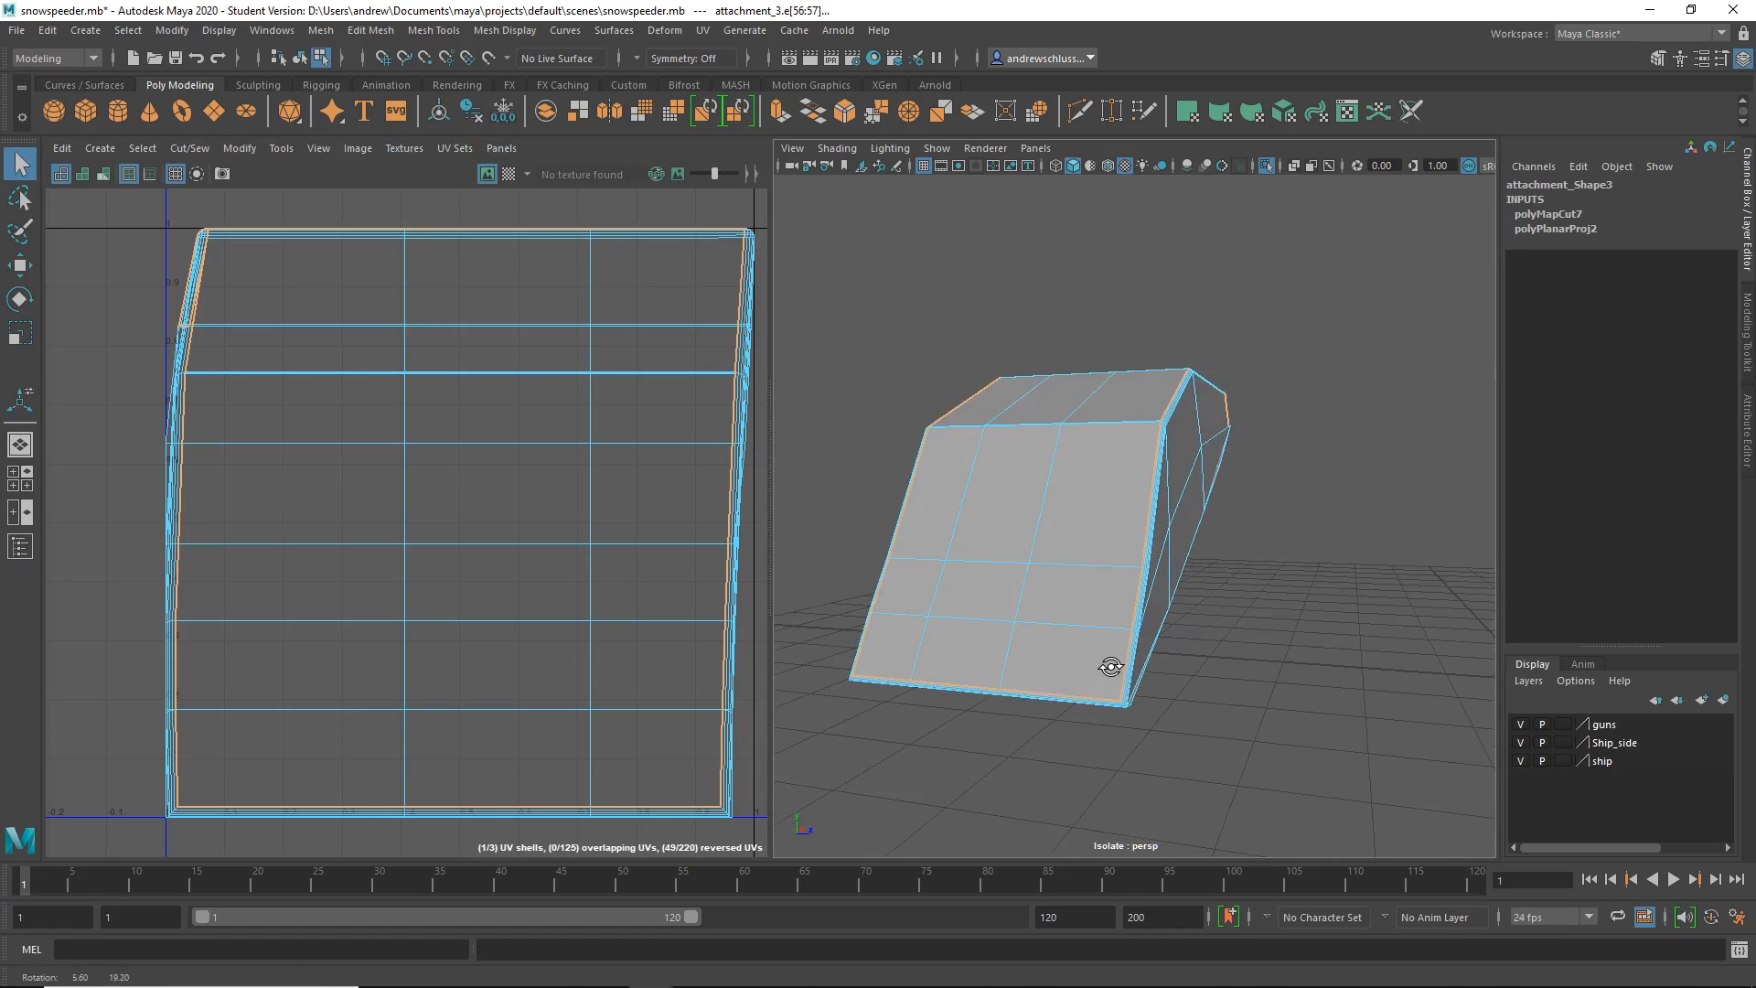
mouse_move(1226, 629)
left_mouse_down("alt")
mouse_move(1274, 611)
mouse_move(1203, 655)
left_mouse_up("alt")
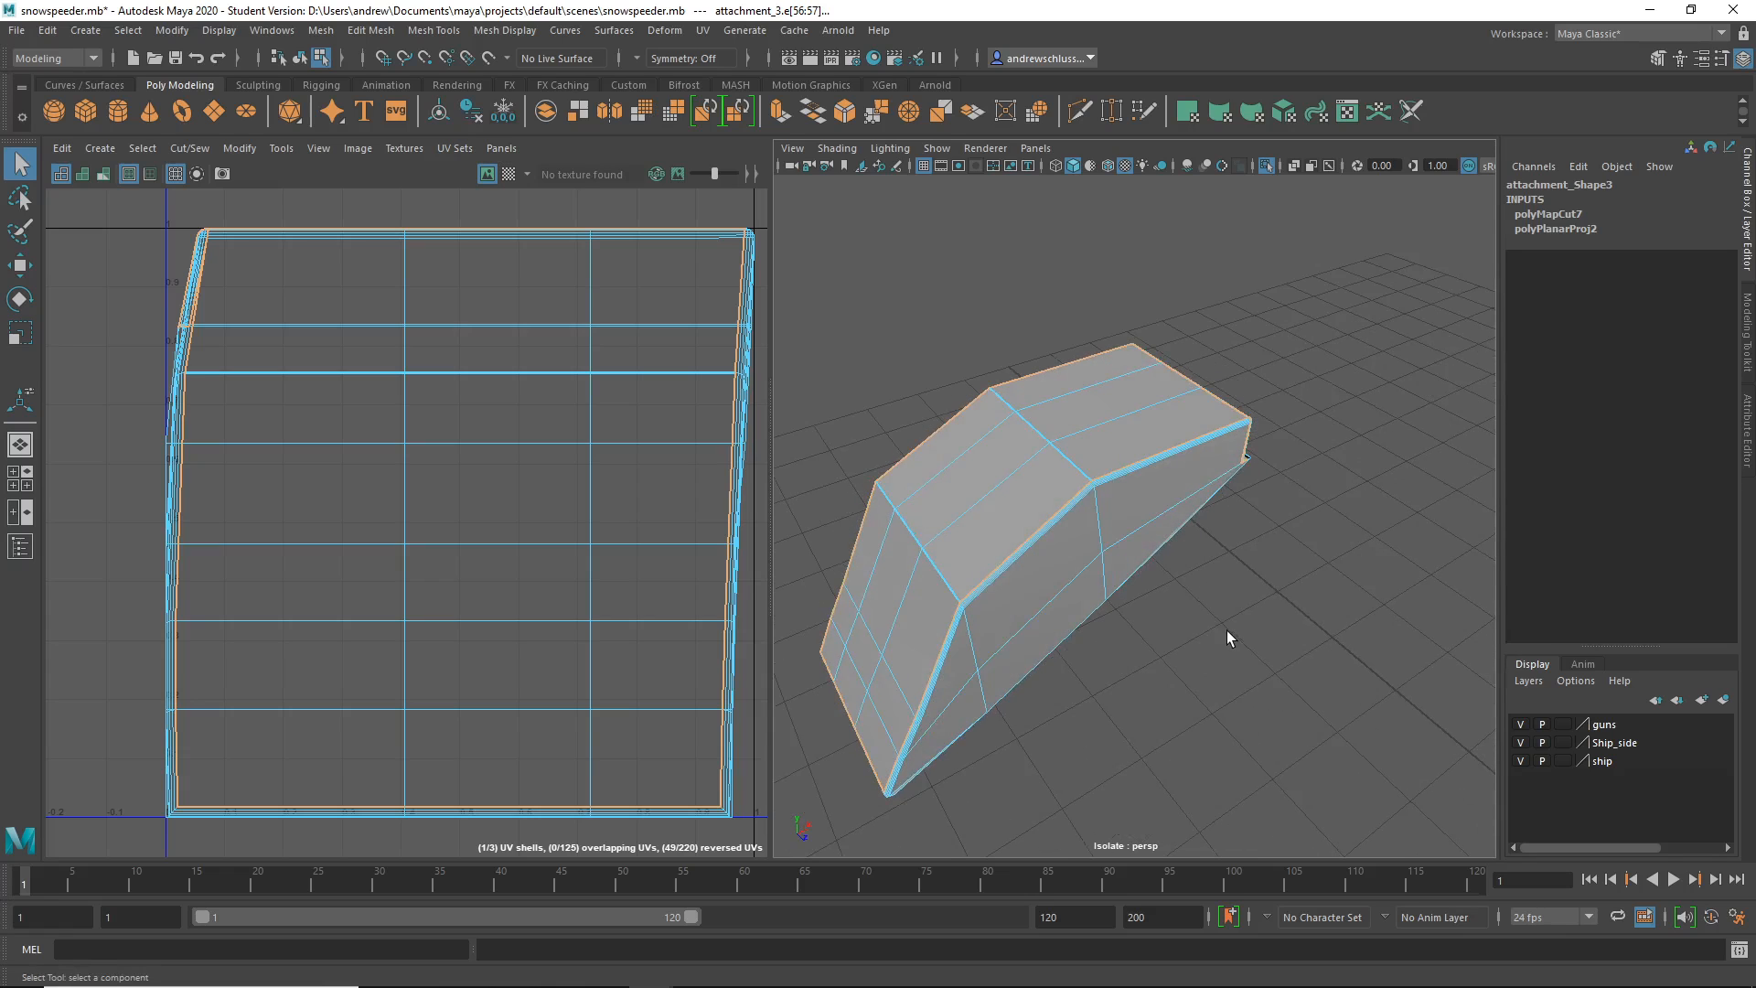
- Clear the selection and switch back to Object Mode
left_click(1227, 629)
right_click_drag(1023, 464, 1099, 427)
left_click(1298, 343)
- Reselect attachment_3 and zoom in on it from below
left_click(1170, 423)
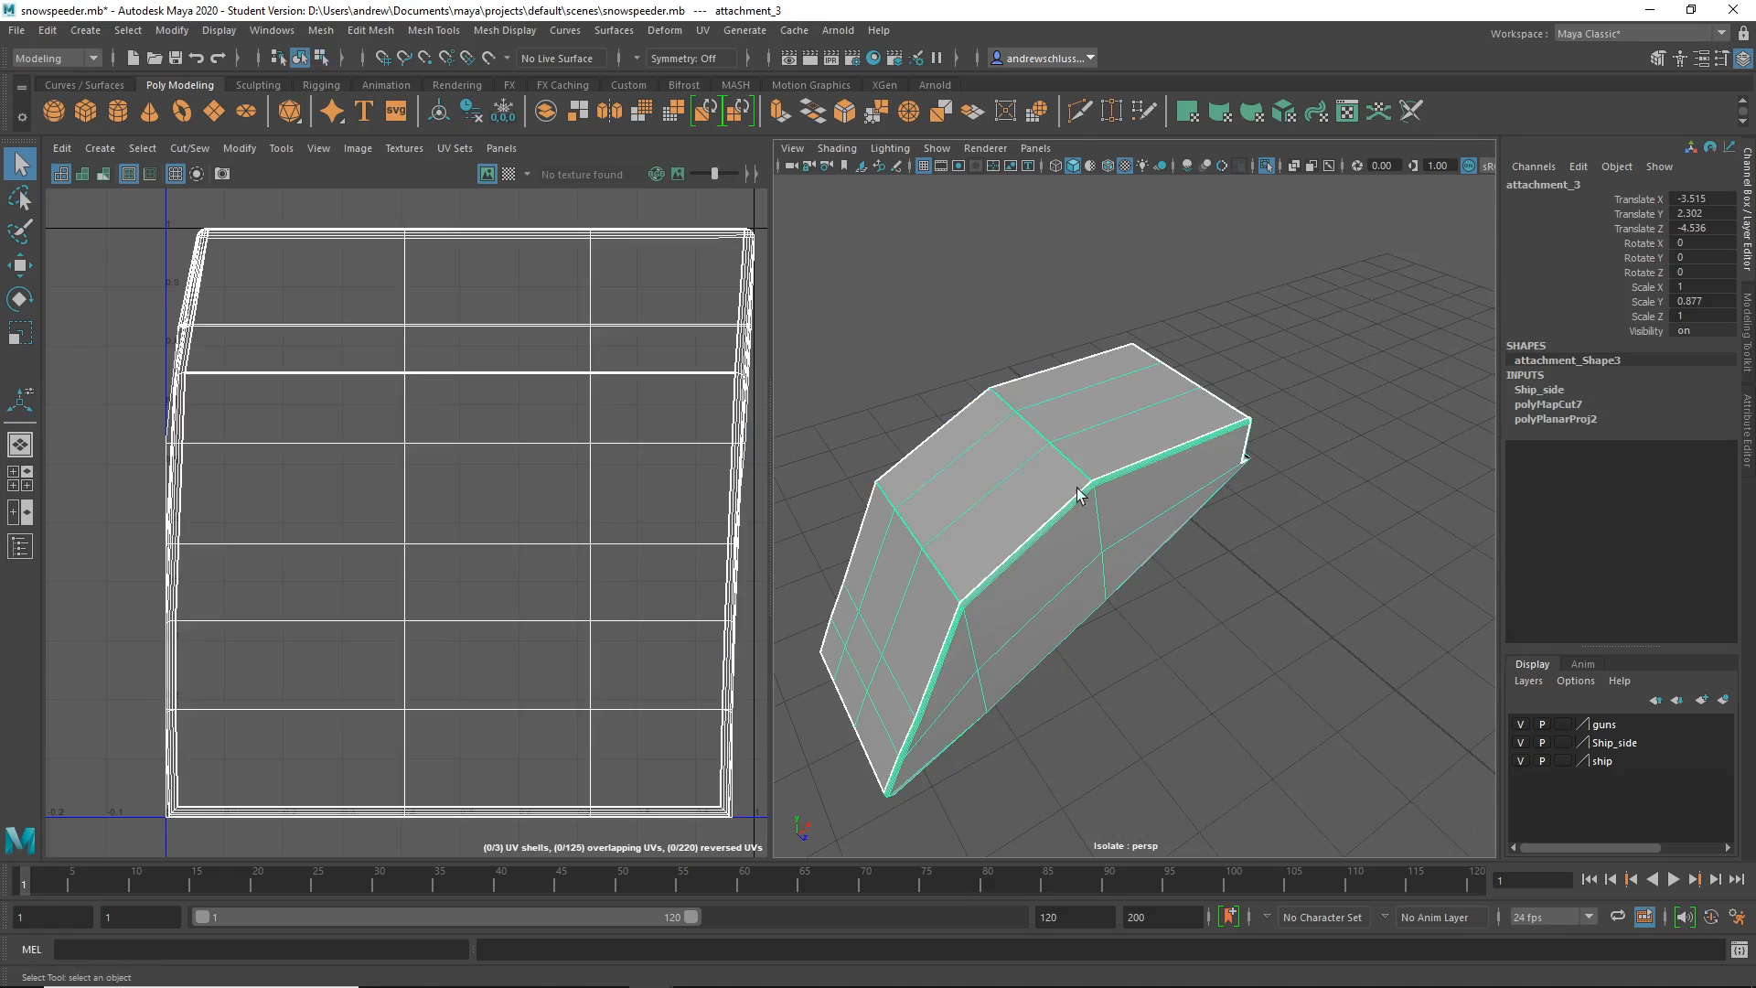
left_click_drag(973, 629, 960, 565, "alt")
middle_click_drag(960, 565, 1132, 569, "alt")
right_click_drag(1132, 570, 1115, 612, "alt")
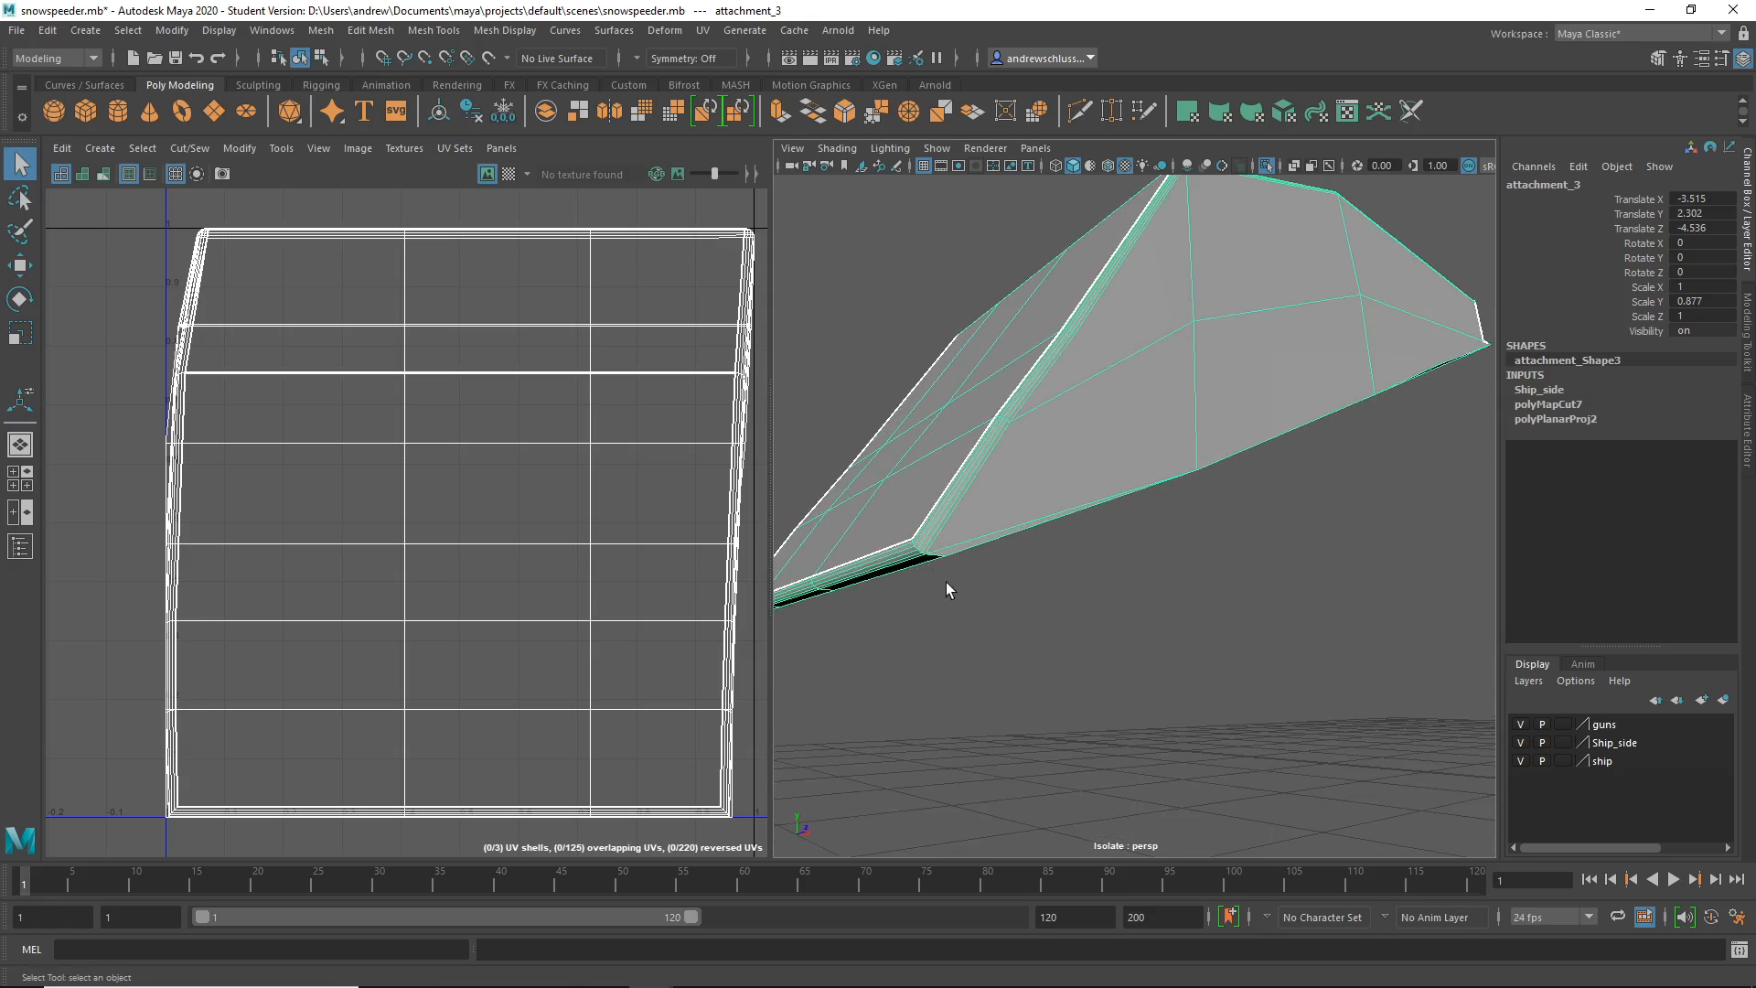
left_click(874, 620)
mouse_move(874, 620)
right_mouse_down("alt")
mouse_move(953, 619)
mouse_move(869, 588)
right_mouse_up("alt")
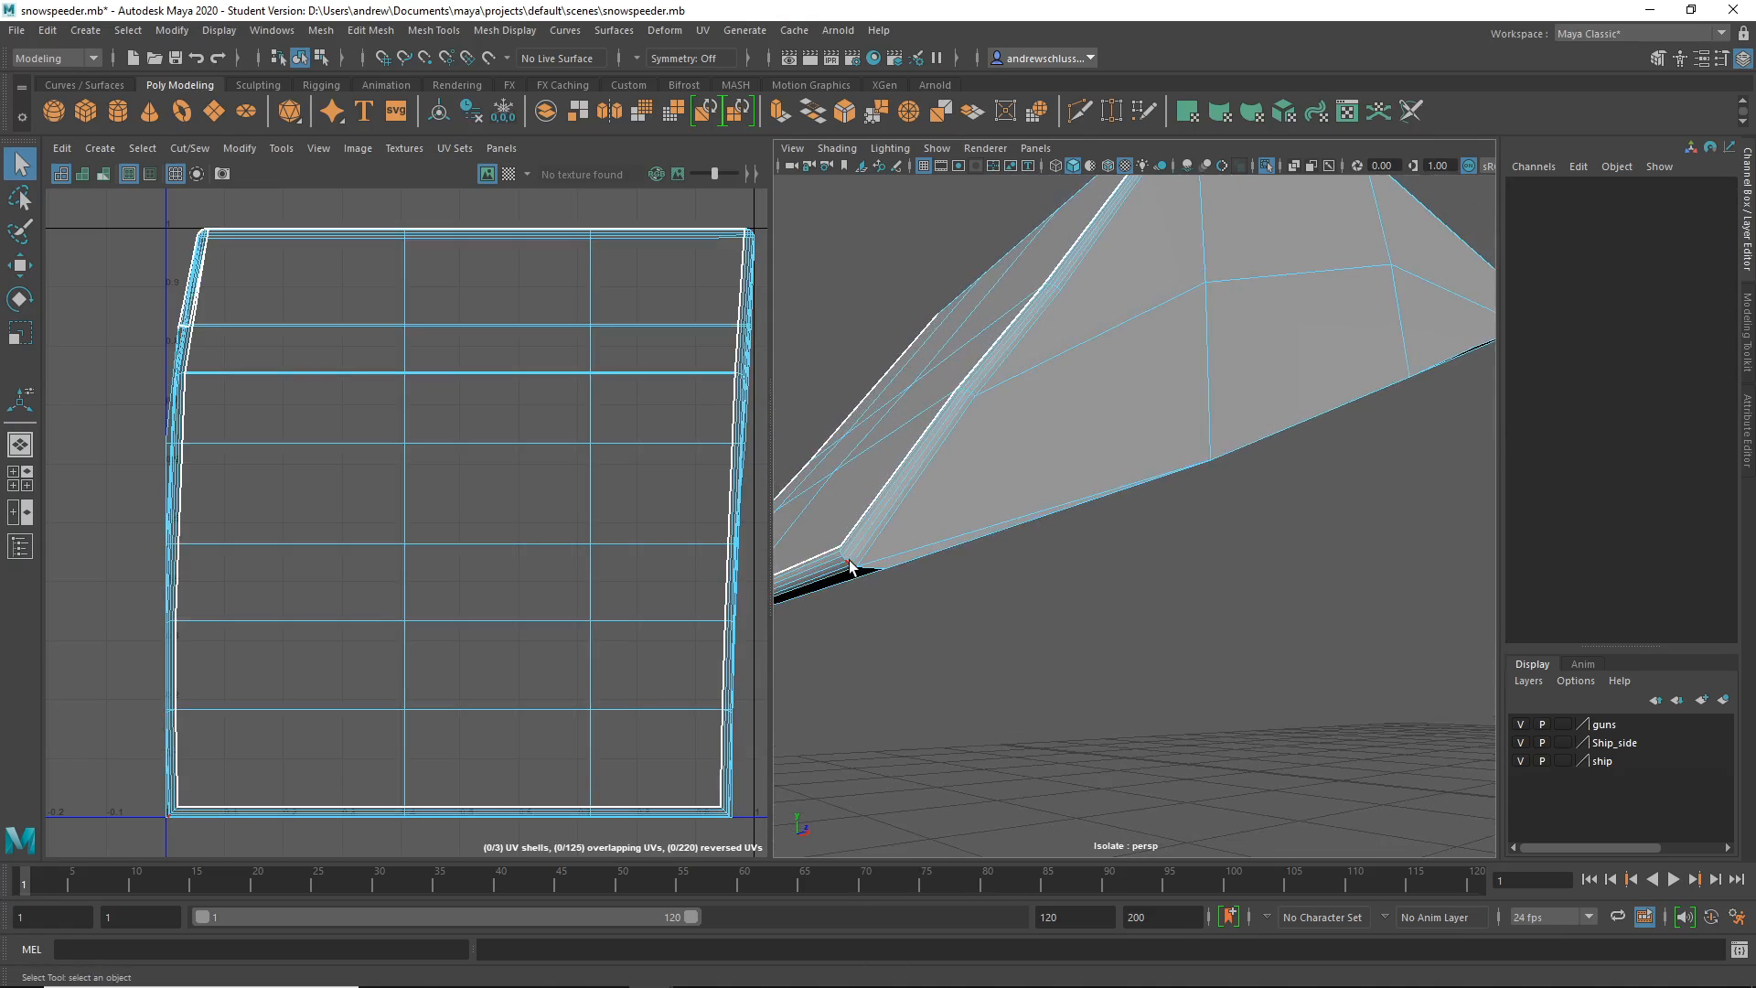
- Select the border edges around the attachment's black underside for a seam
left_click(847, 568)
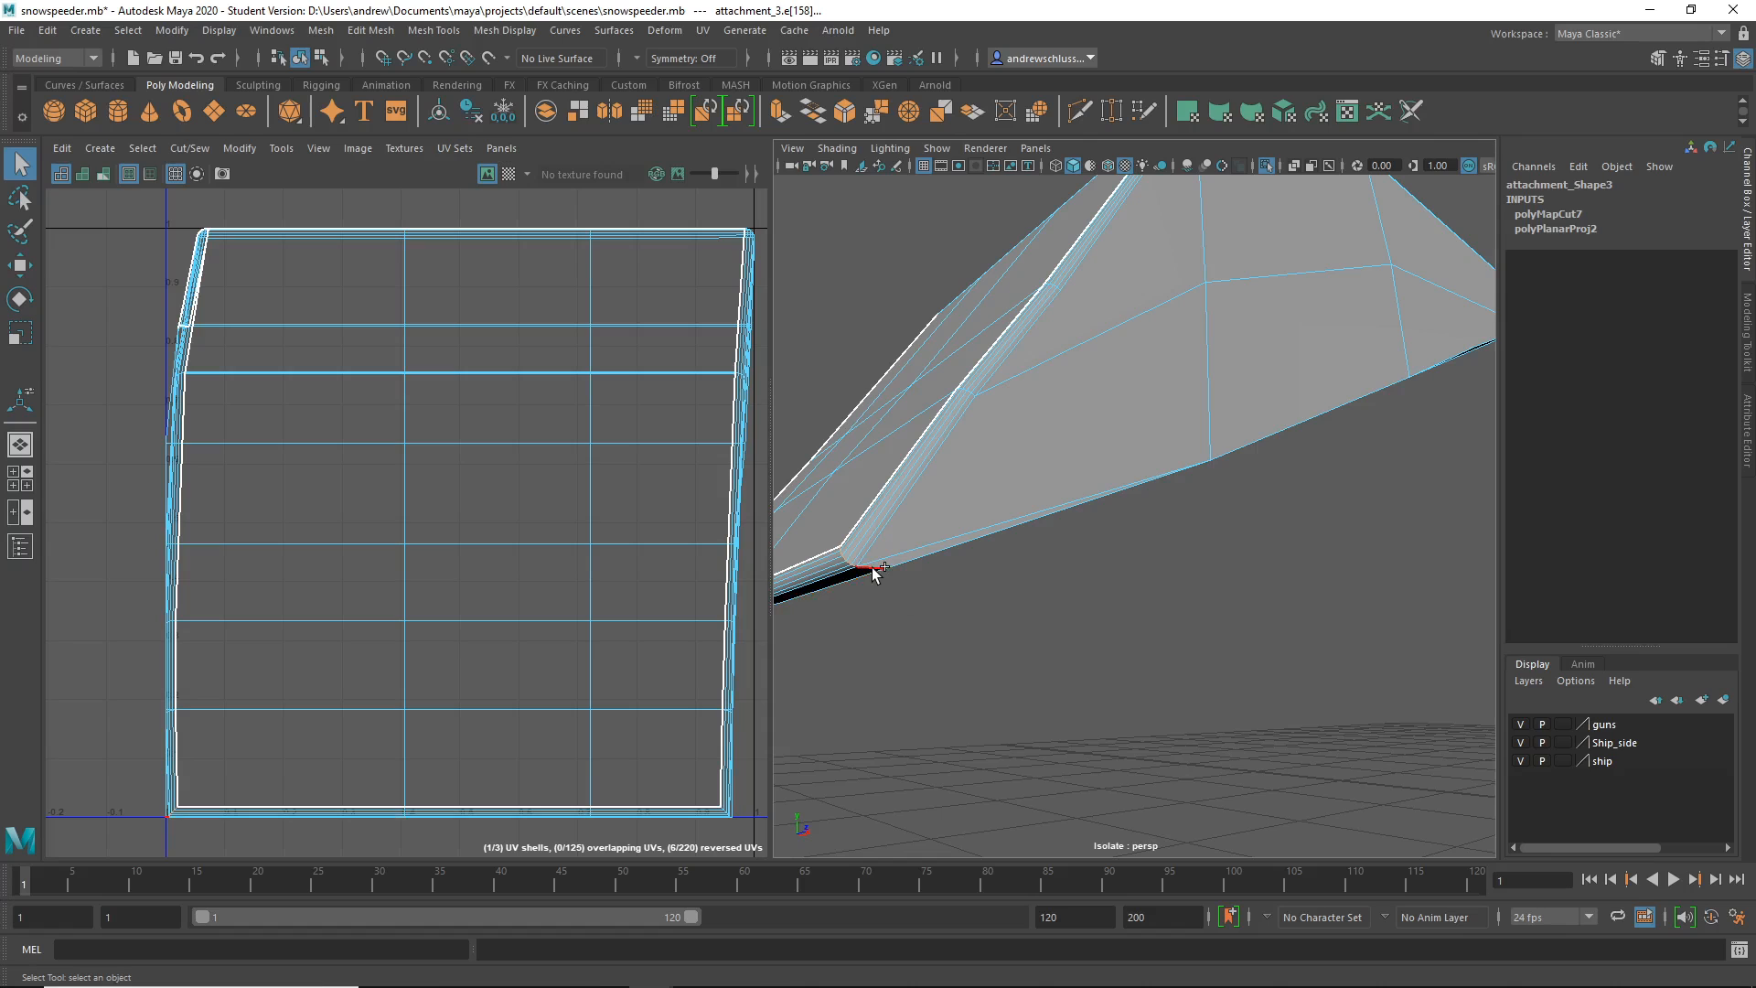
left_click_drag(873, 575, 925, 589, "alt")
left_click(892, 243)
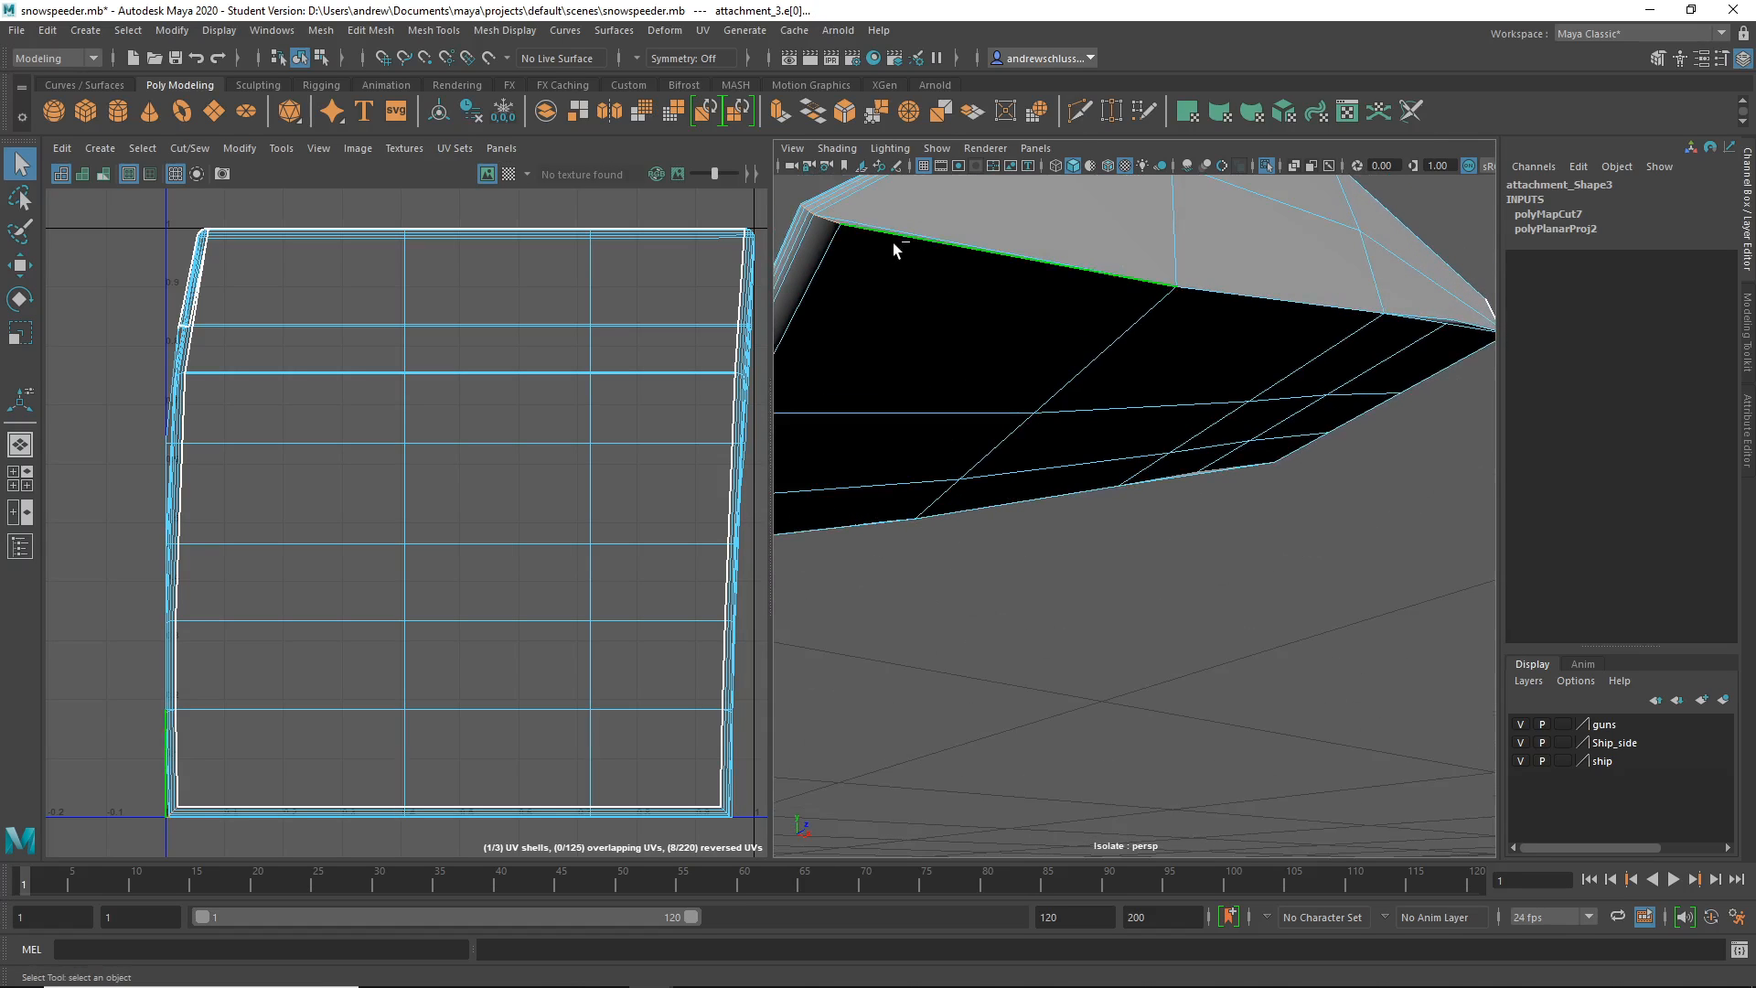
left_click_drag(1117, 411, 1073, 362, "alt")
left_click(1062, 348, "shift")
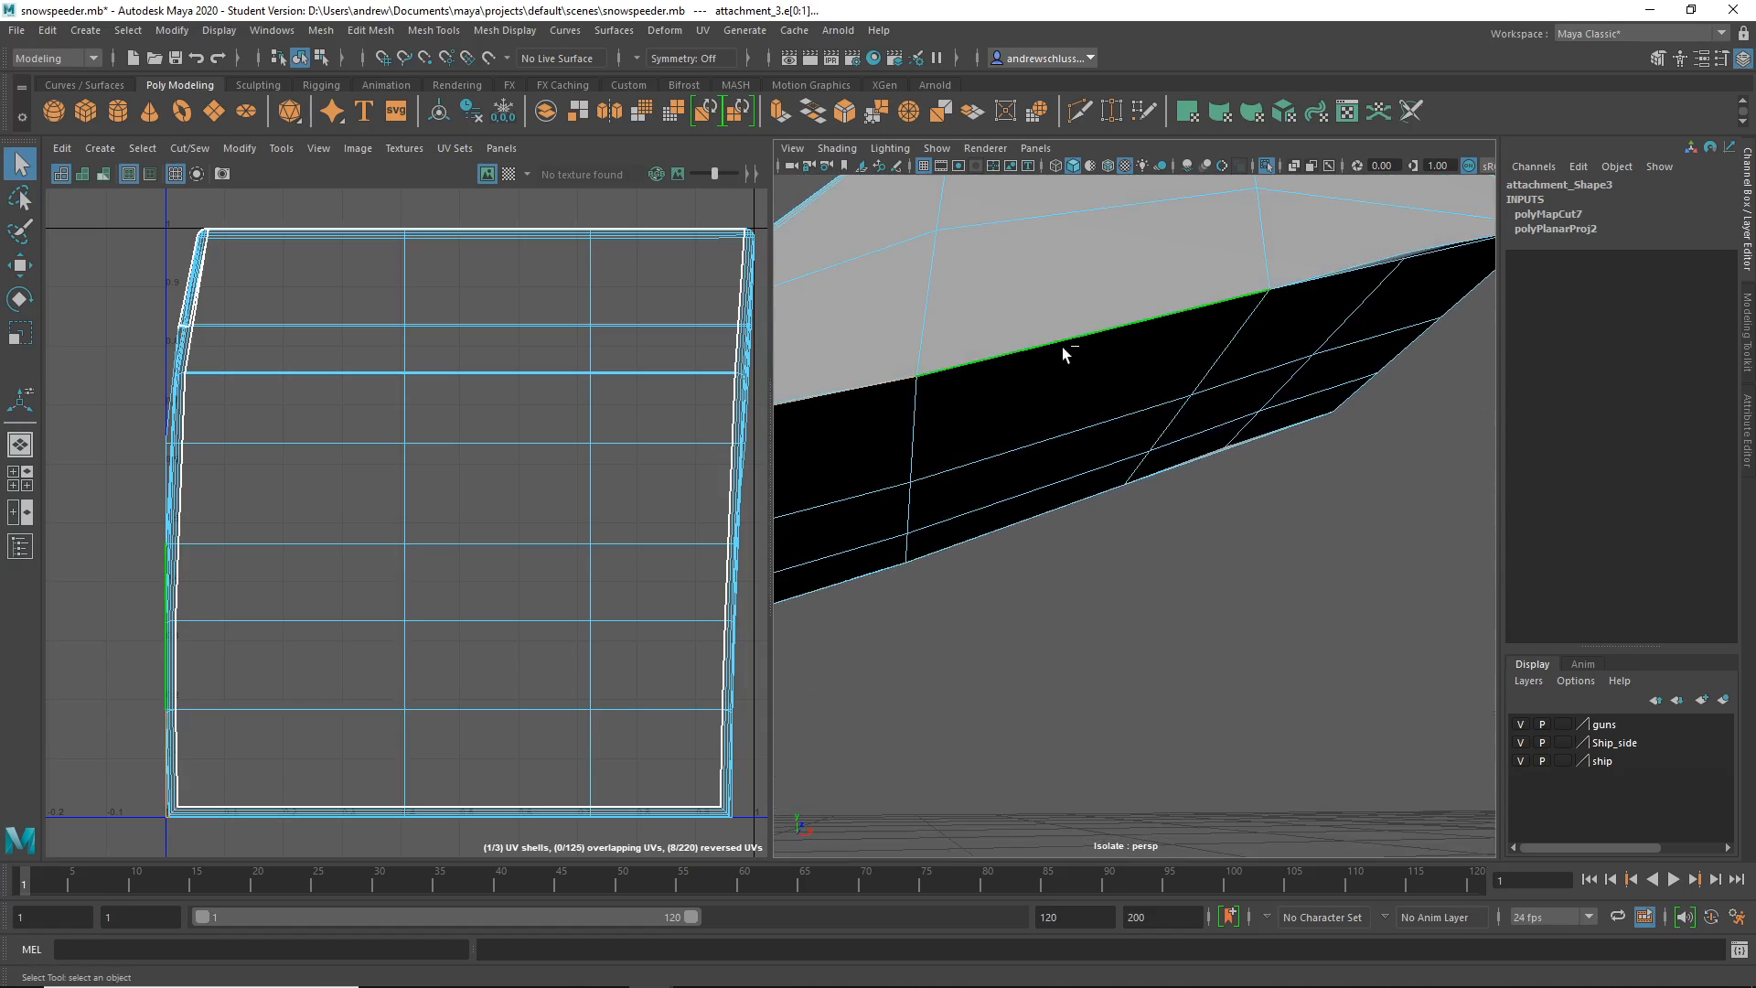
left_click_drag(1292, 485, 1168, 497, "alt")
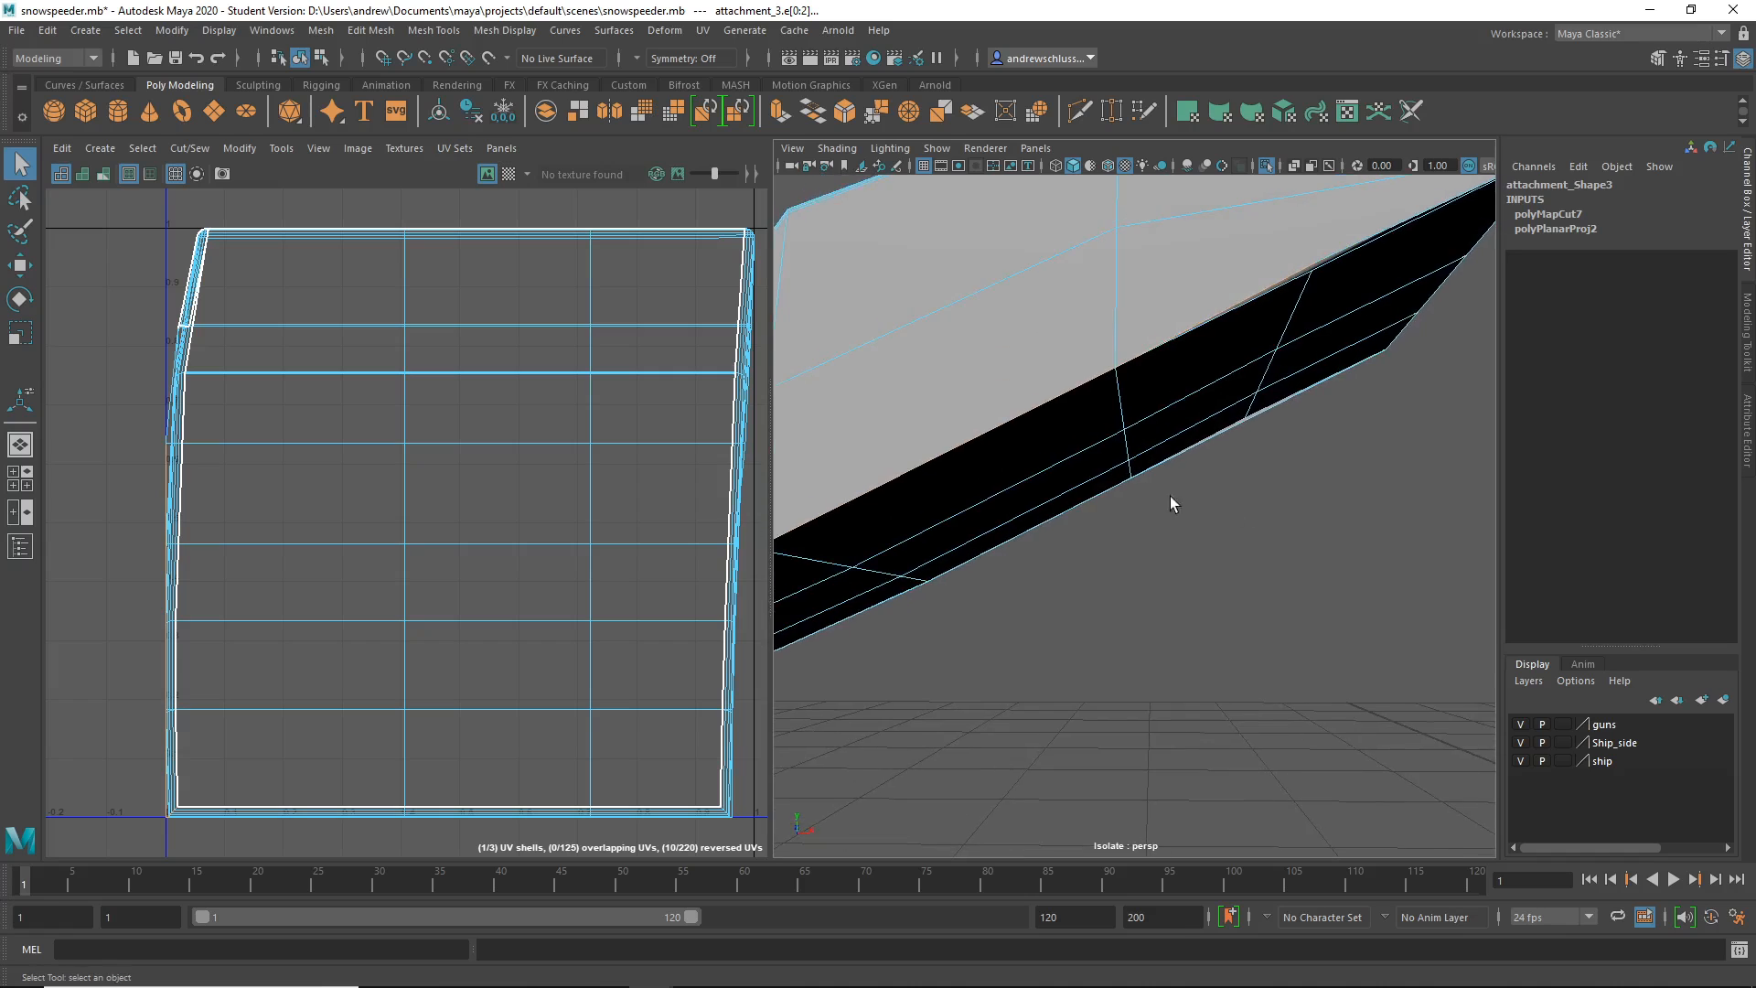
right_click_drag(1167, 497, 1274, 496, "alt")
key("3")
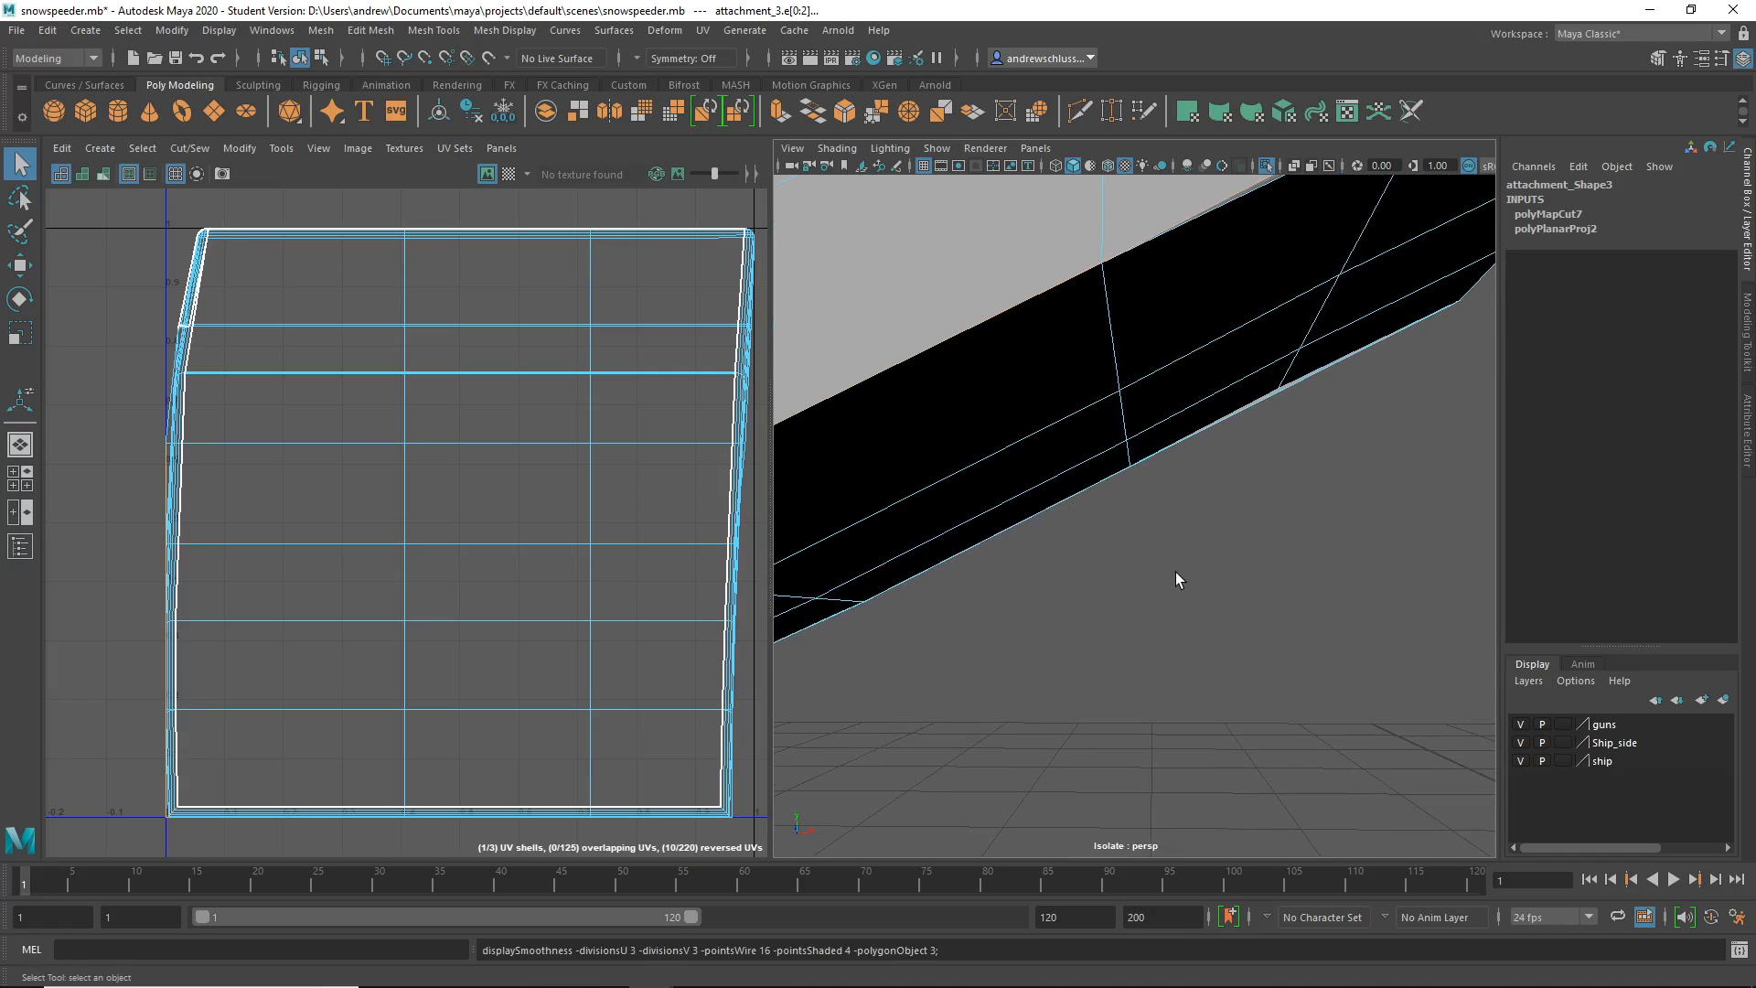
key("1")
key("3")
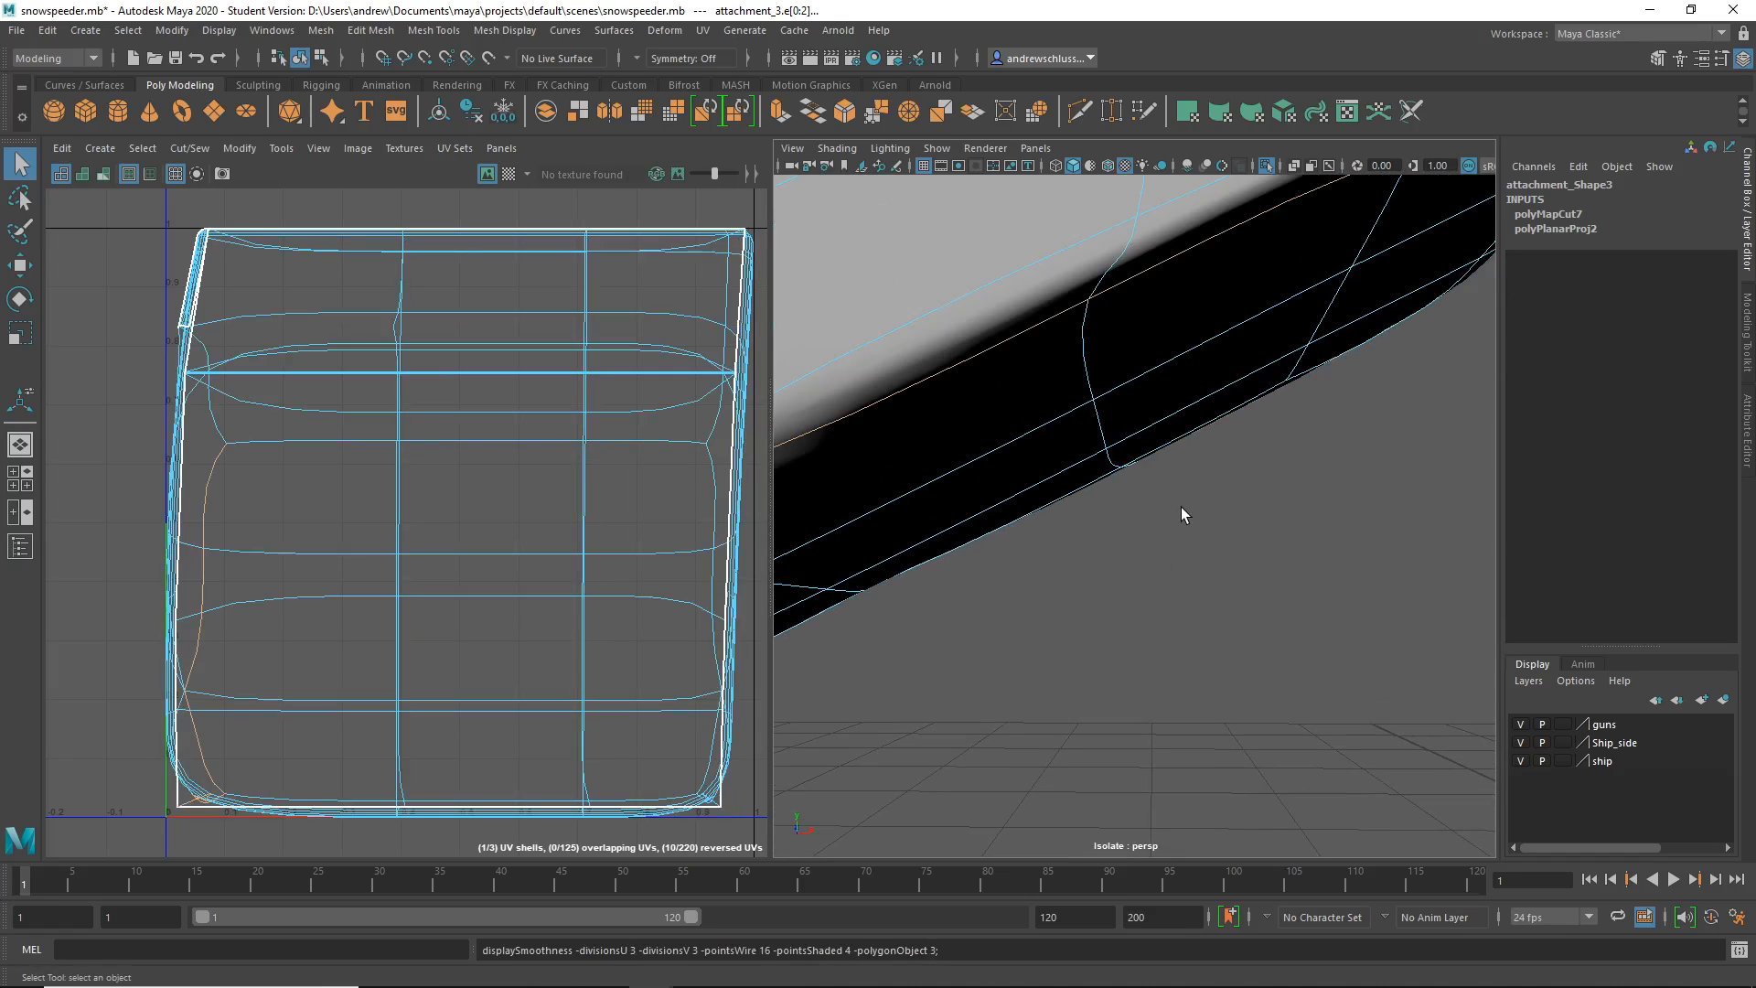
key("1")
middle_click_drag(1174, 490, 1189, 502, "alt")
right_click_drag(1189, 502, 1189, 622, "alt")
key("3")
left_click_drag(1189, 622, 1105, 633, "alt")
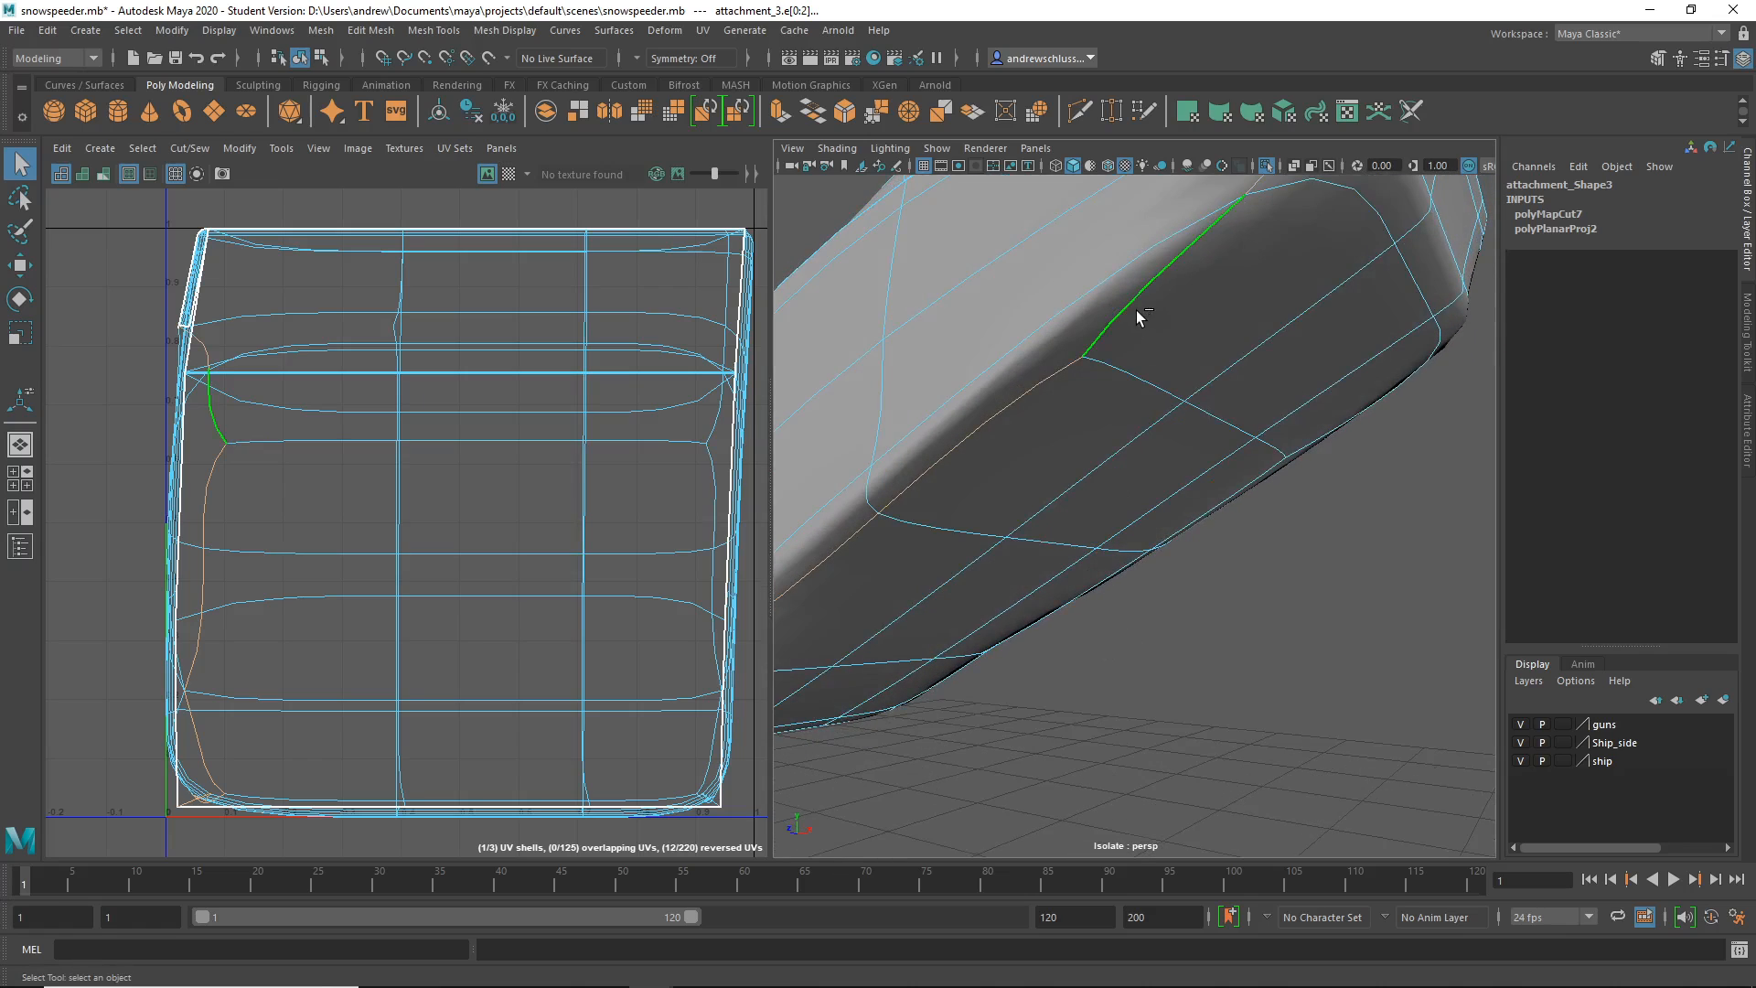
key("a")
left_click_drag(972, 560, 1122, 602, "alt")
key("1")
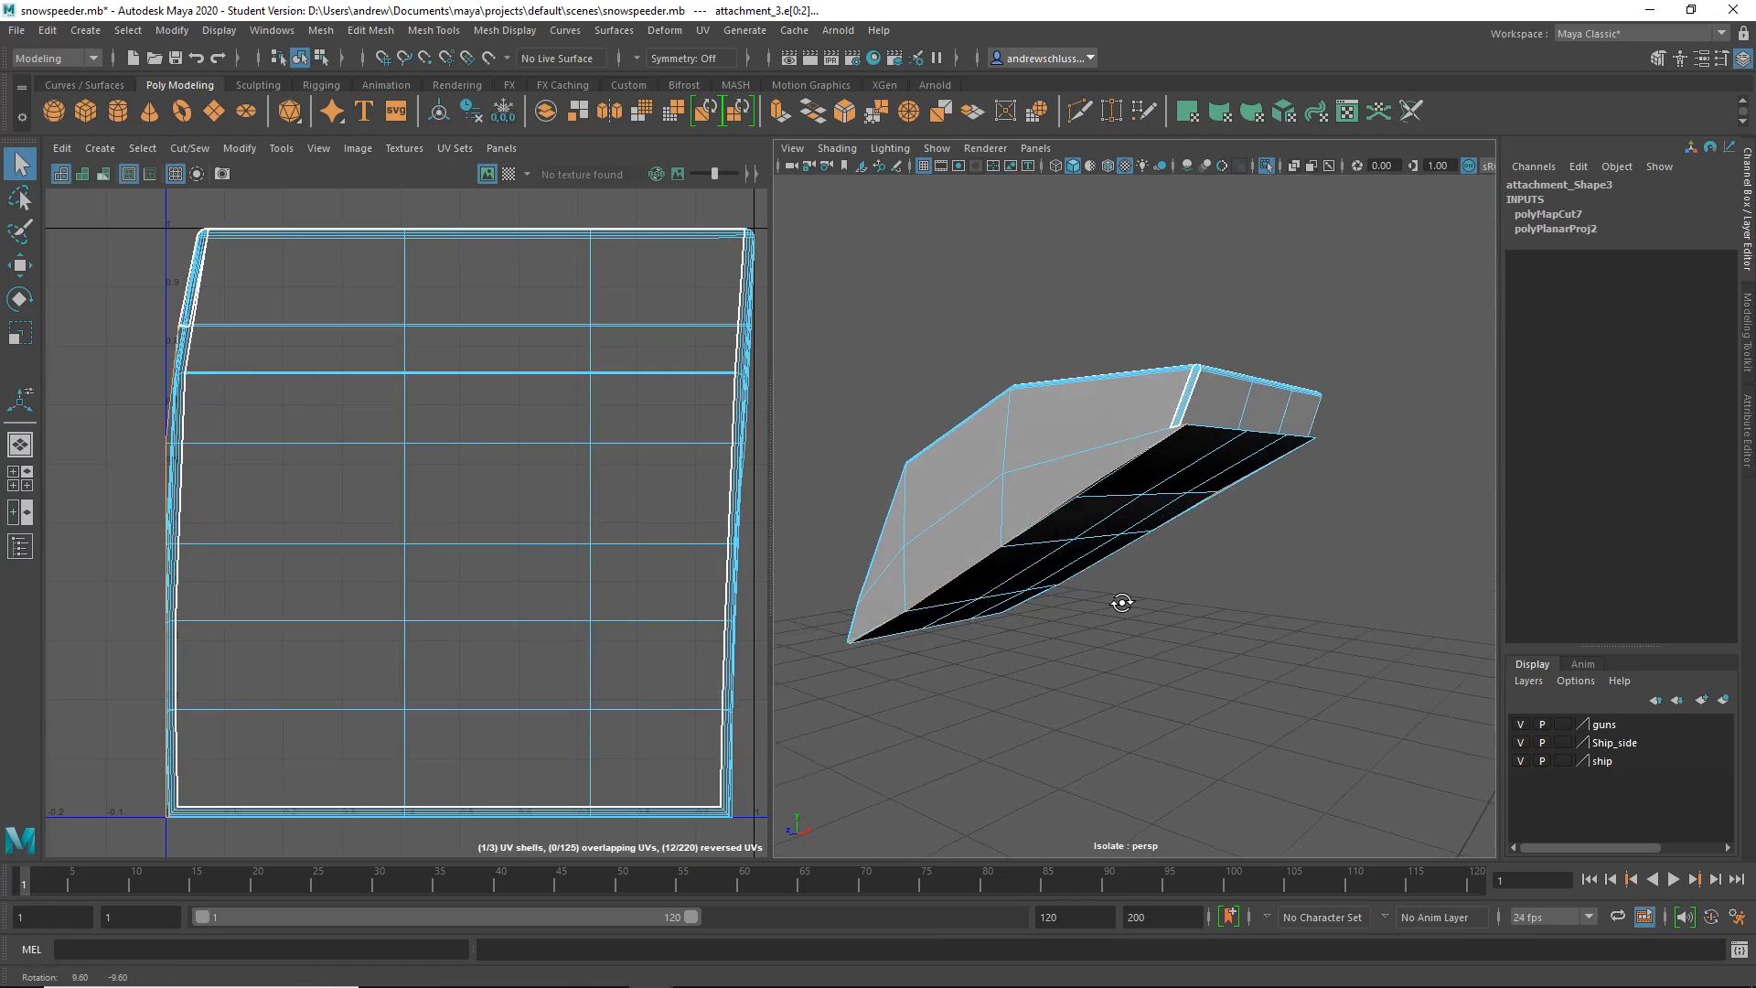
- Cut the UVs along the currently selected edge and clear the selection
right_click_drag(1095, 561, 1309, 557, "alt")
left_click_drag(1308, 557, 1286, 579, "alt")
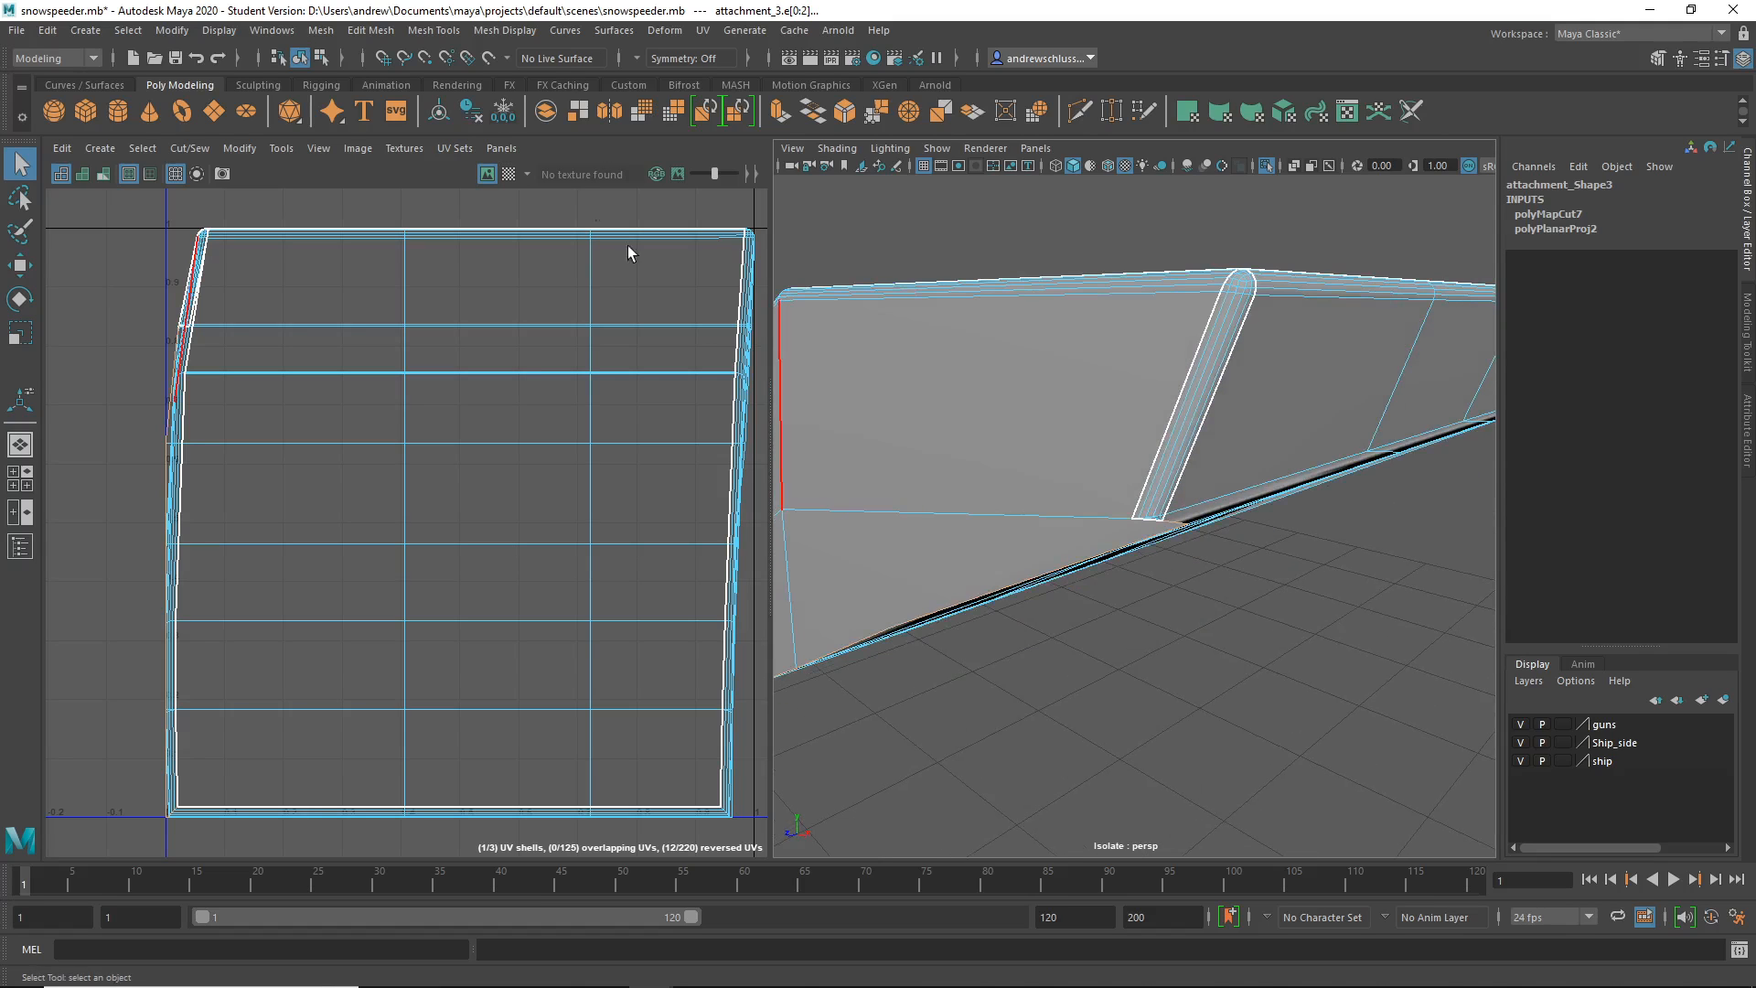
key("ctrl+x")
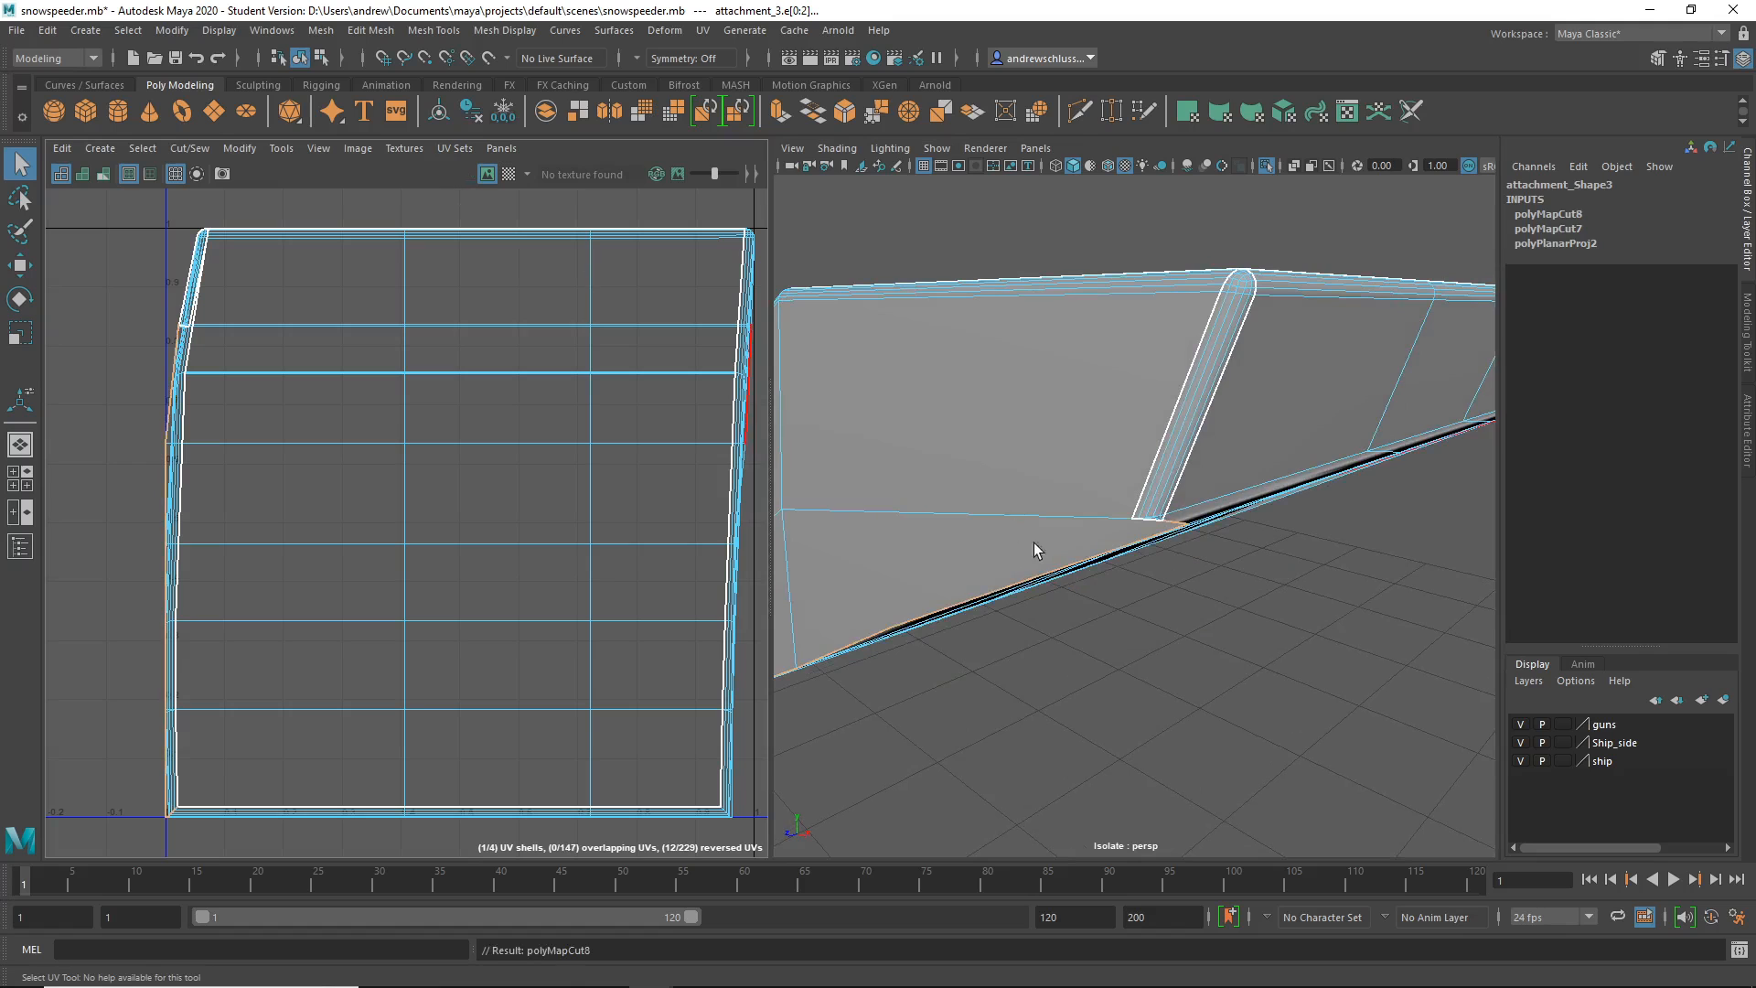
left_click(1187, 676)
- Close in on the part and pick an edge near the underside
left_click_drag(1187, 677, 1293, 588, "alt")
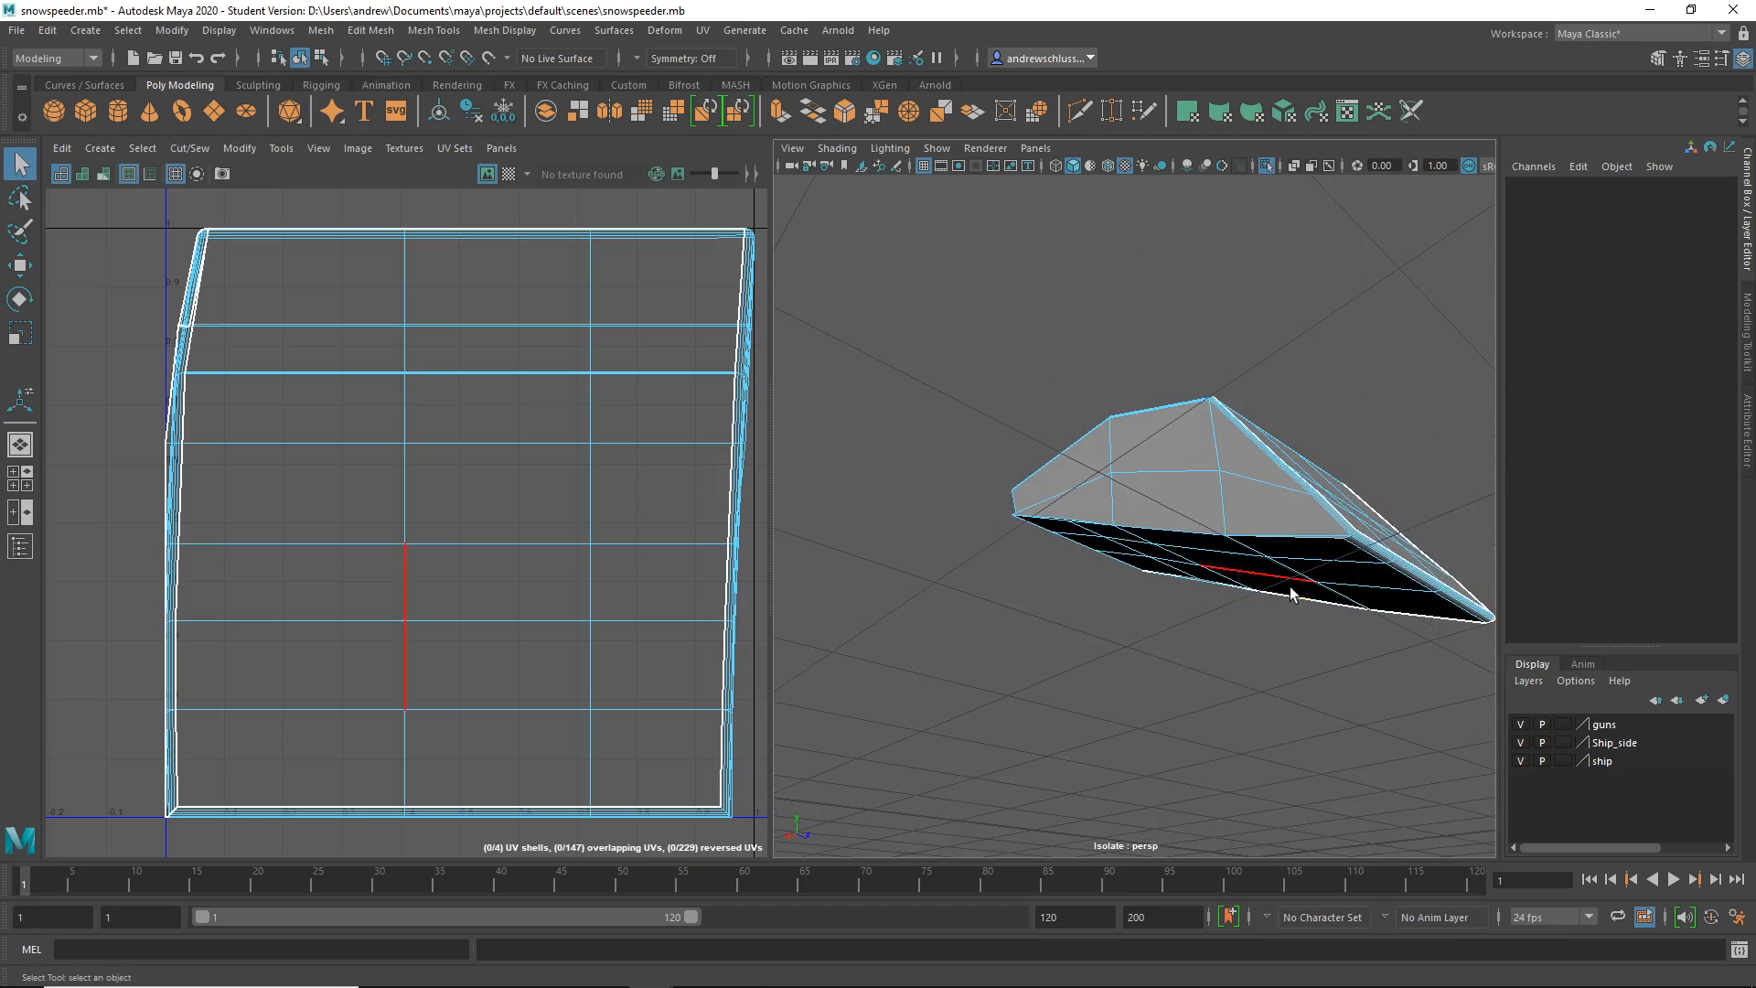
right_click_drag(1293, 588, 1329, 600, "alt")
left_click_drag(1328, 600, 1287, 586, "alt")
right_click_drag(1288, 586, 1463, 592, "alt")
left_click_drag(1336, 572, 1180, 635, "alt")
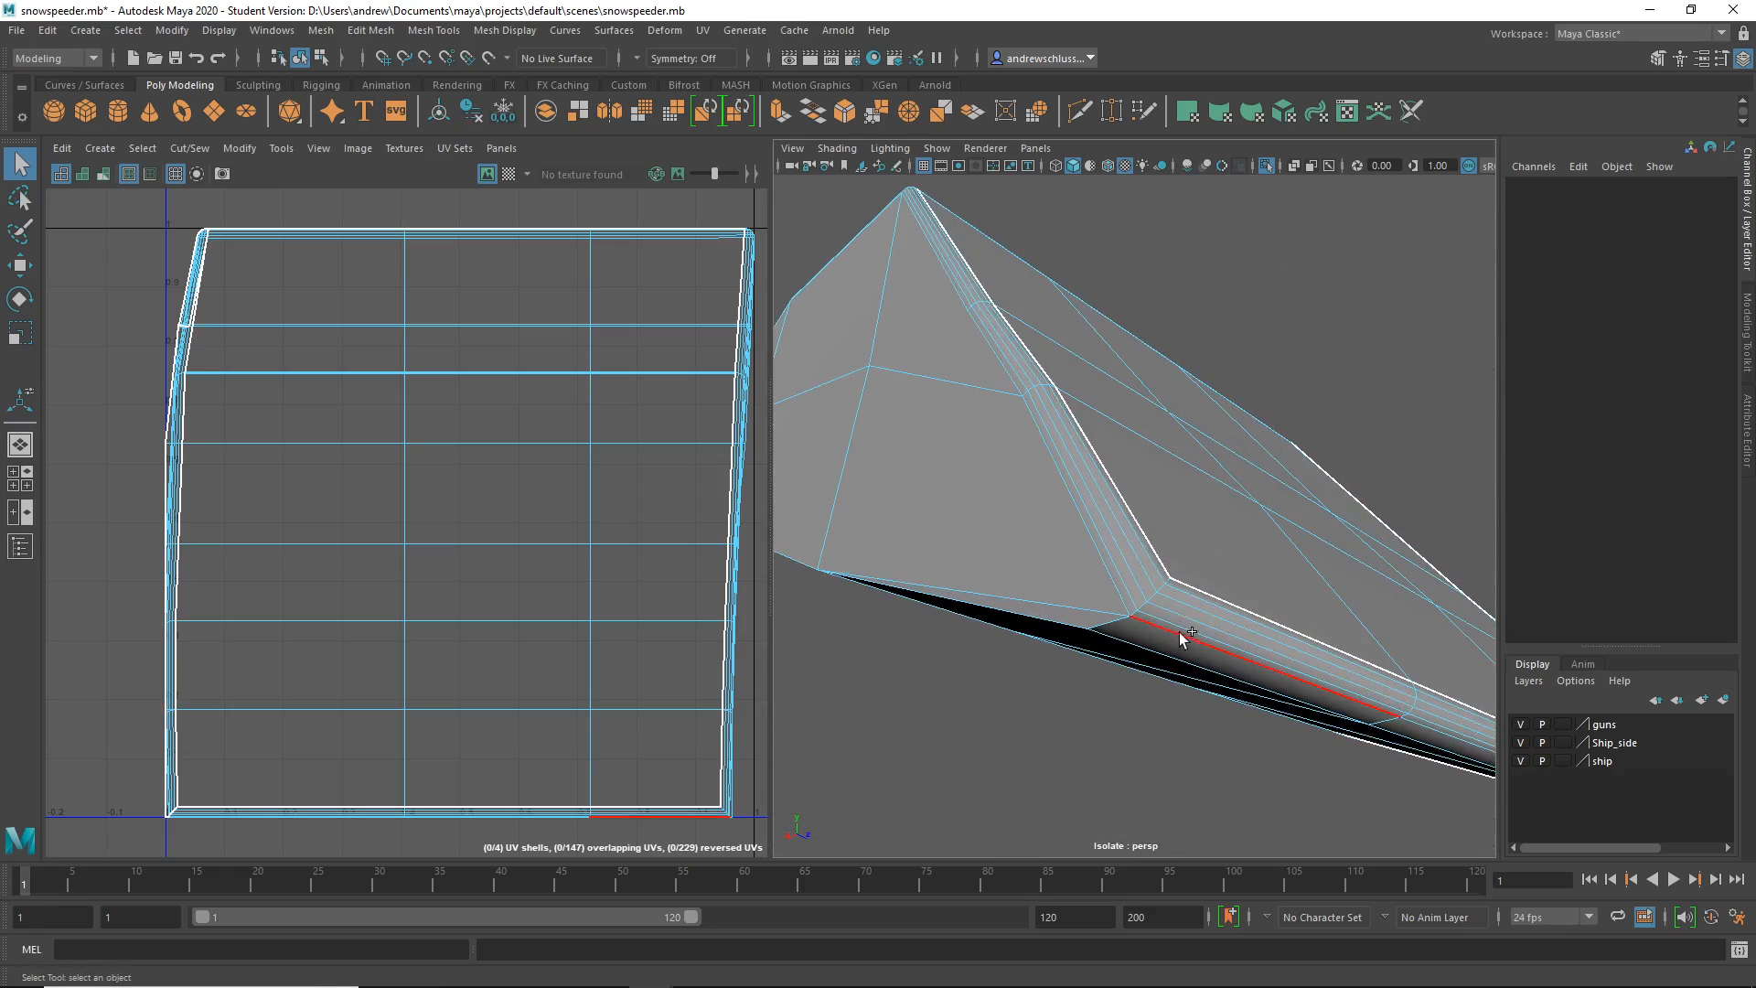
left_click(1137, 606)
left_click(1103, 624)
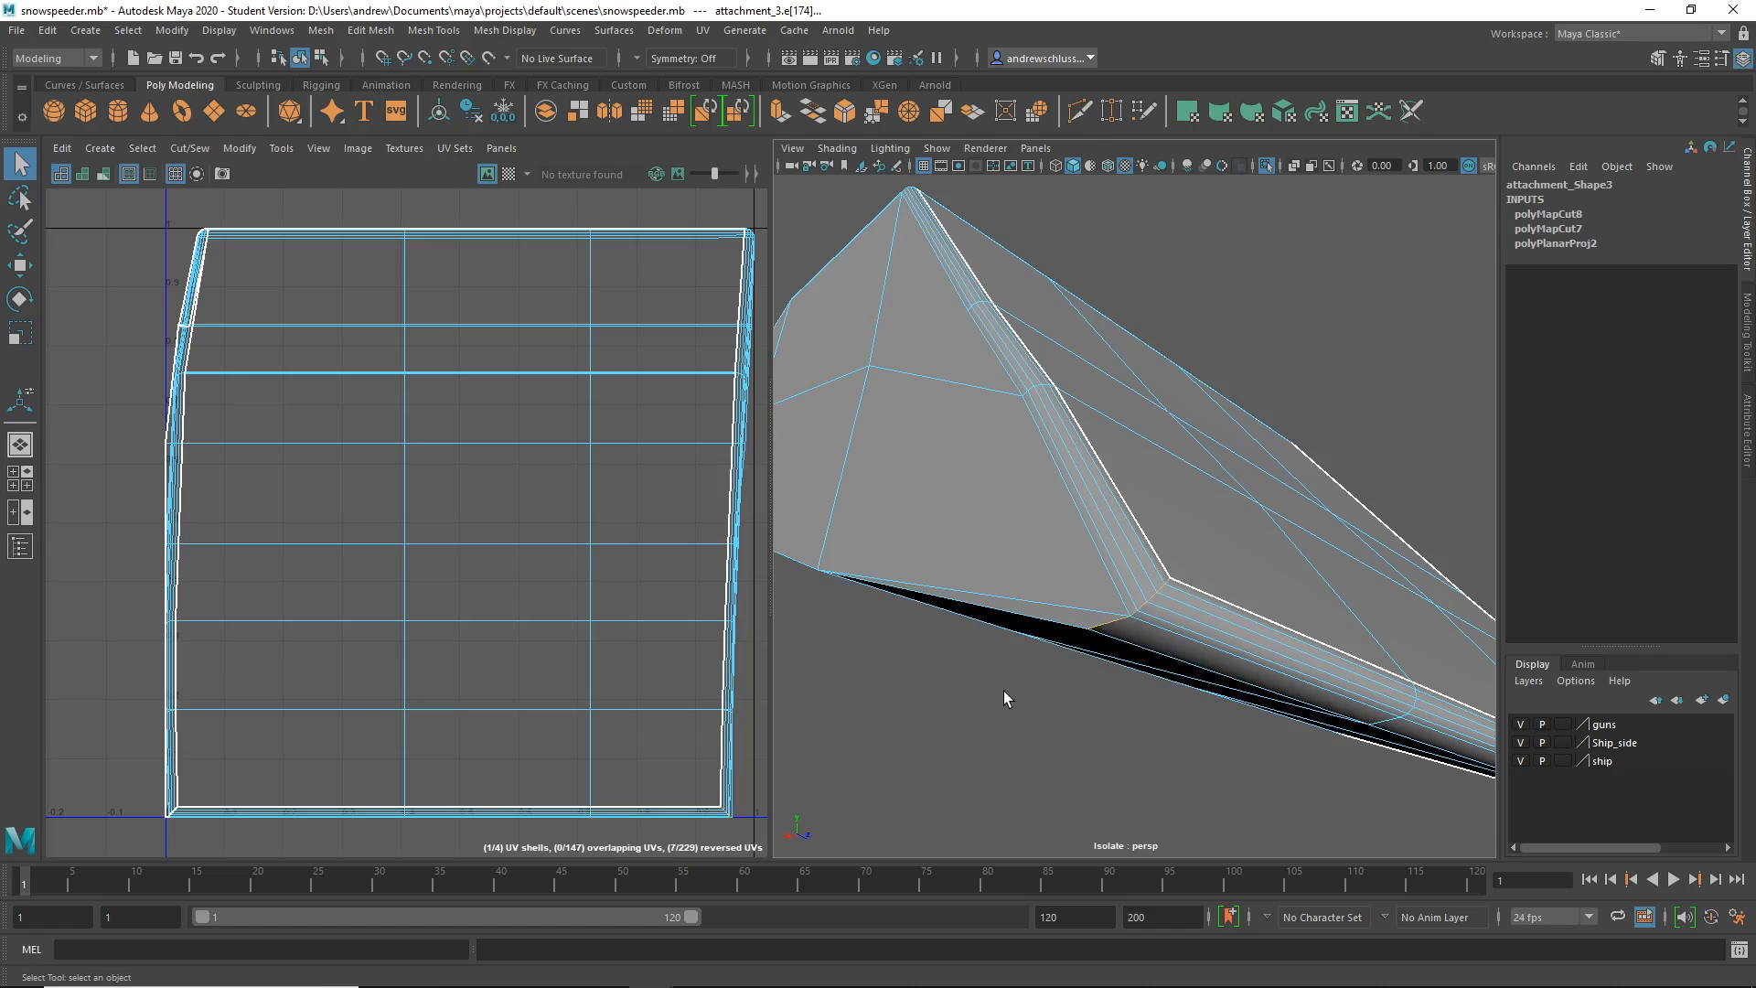
- Select the full edge loop along the underside crease
scroll(1056, 696, "up", 5)
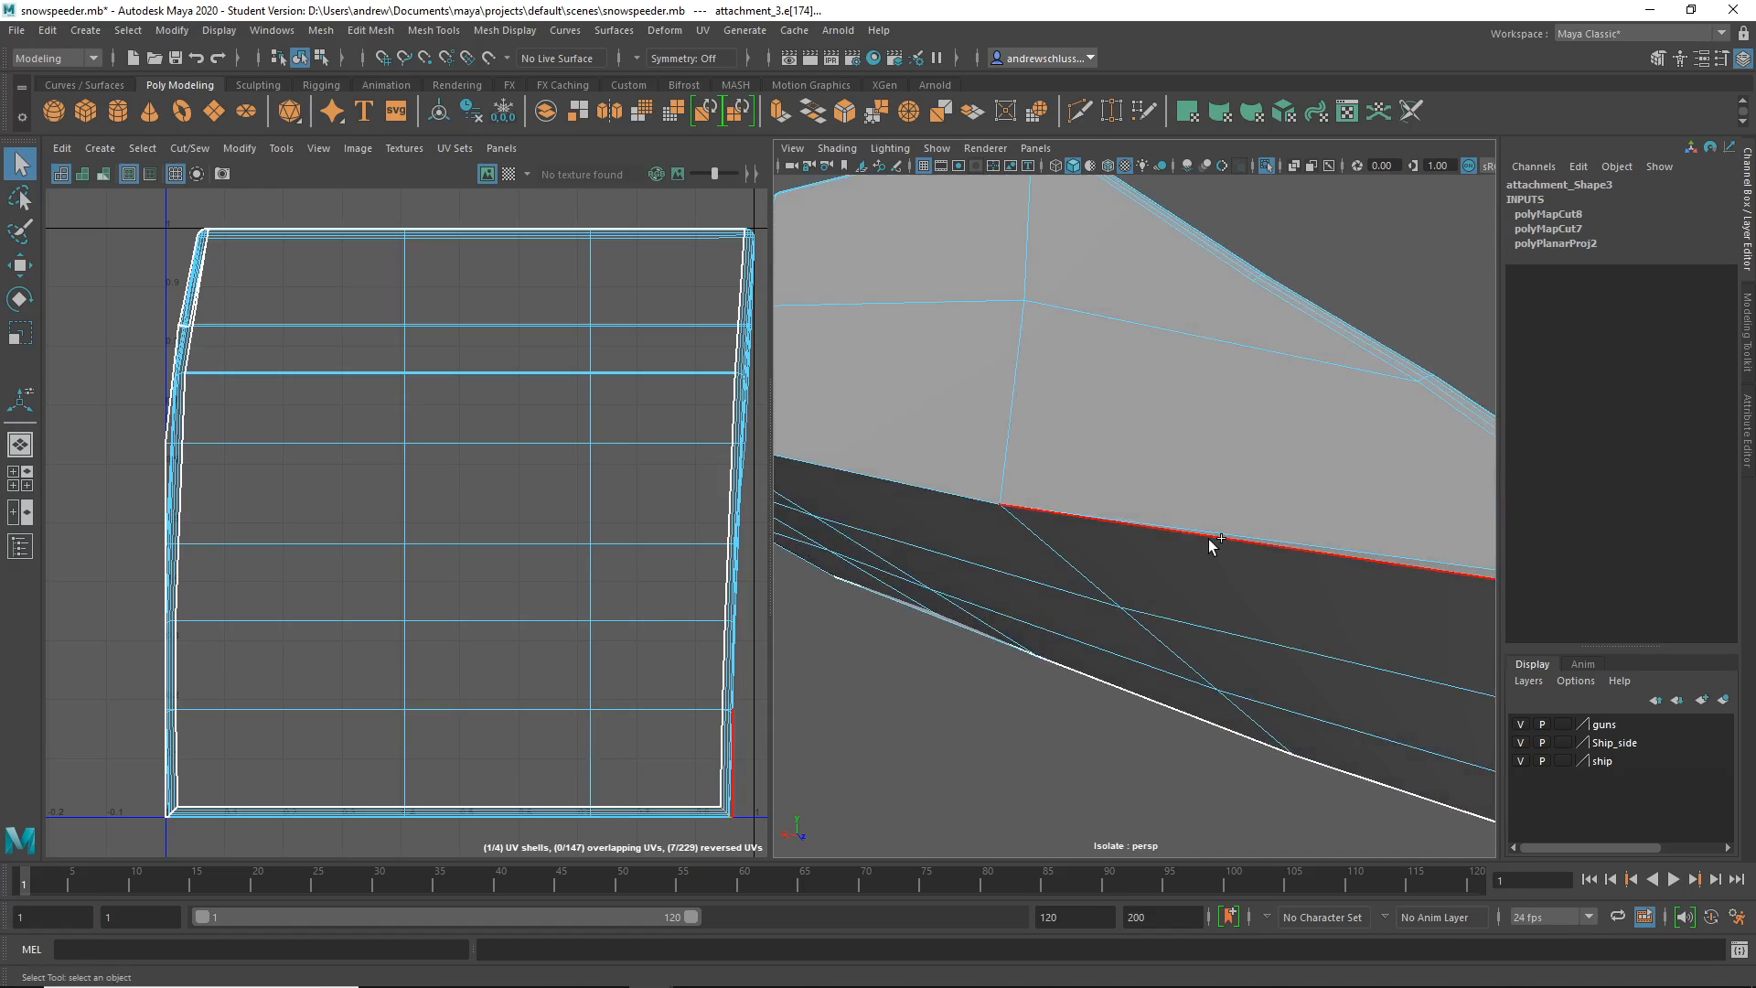
left_click(1208, 540)
scroll(1090, 744, "down", 5)
left_click_drag(1089, 745, 1121, 737, "alt")
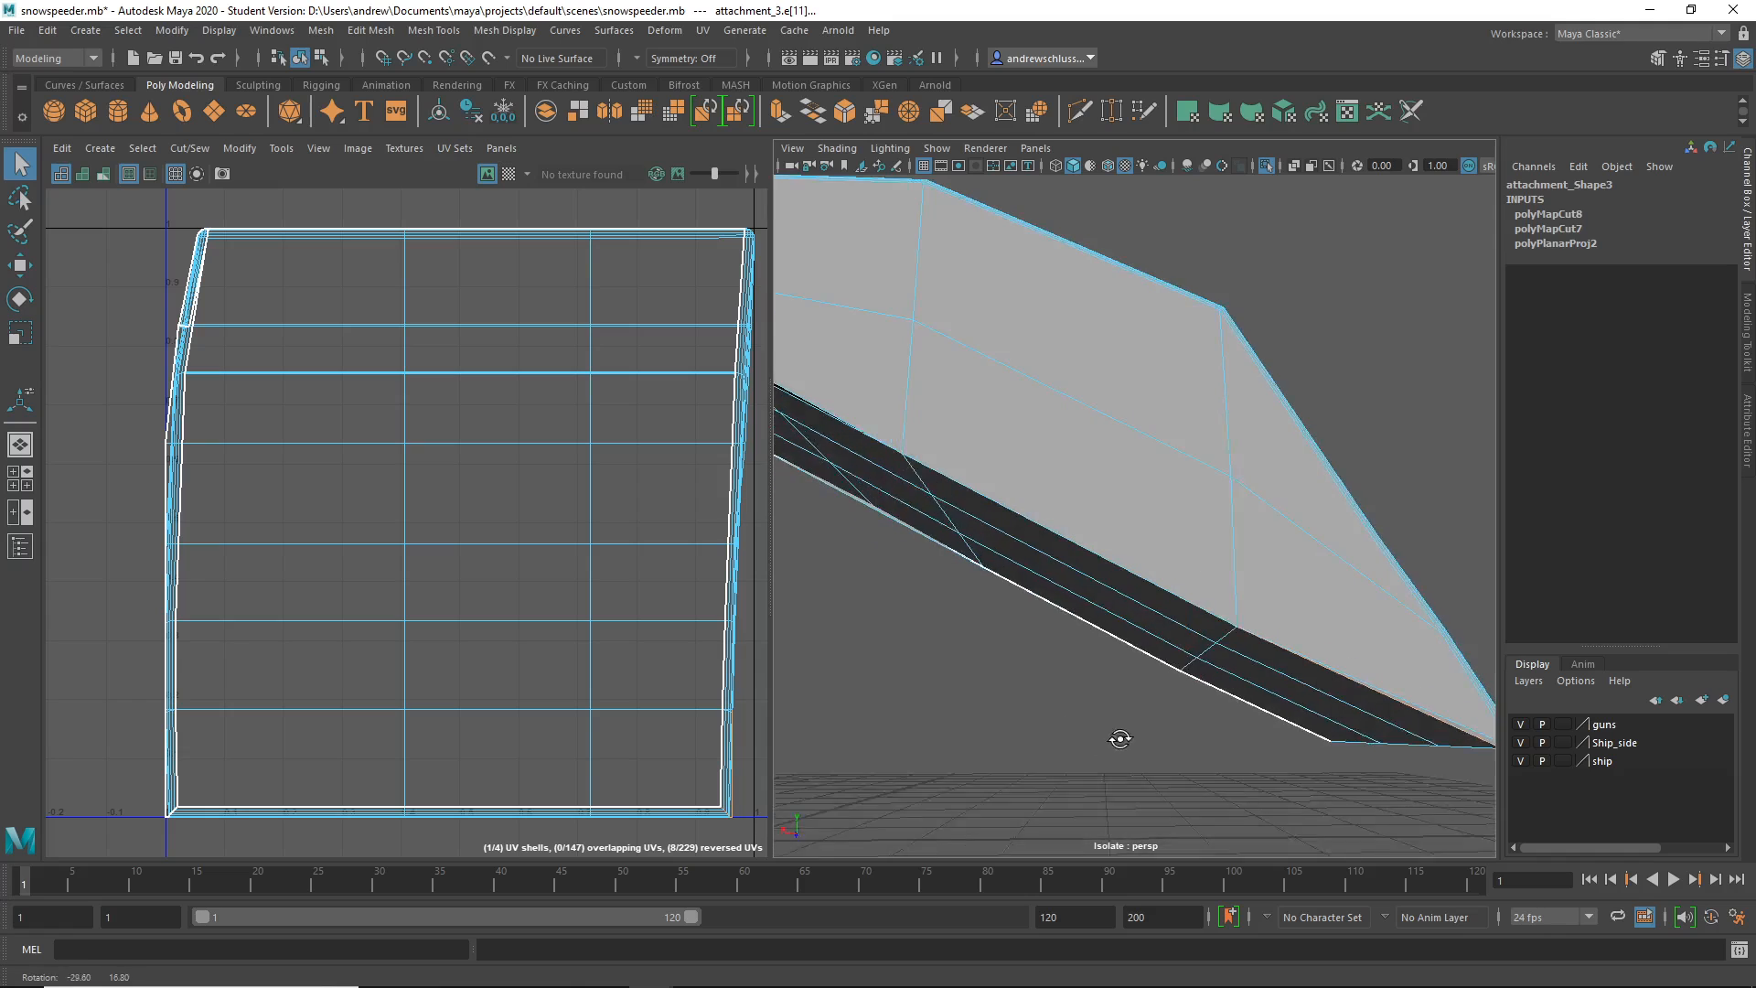
double_click(1081, 540)
left_click_drag(1050, 678, 1148, 773, "alt")
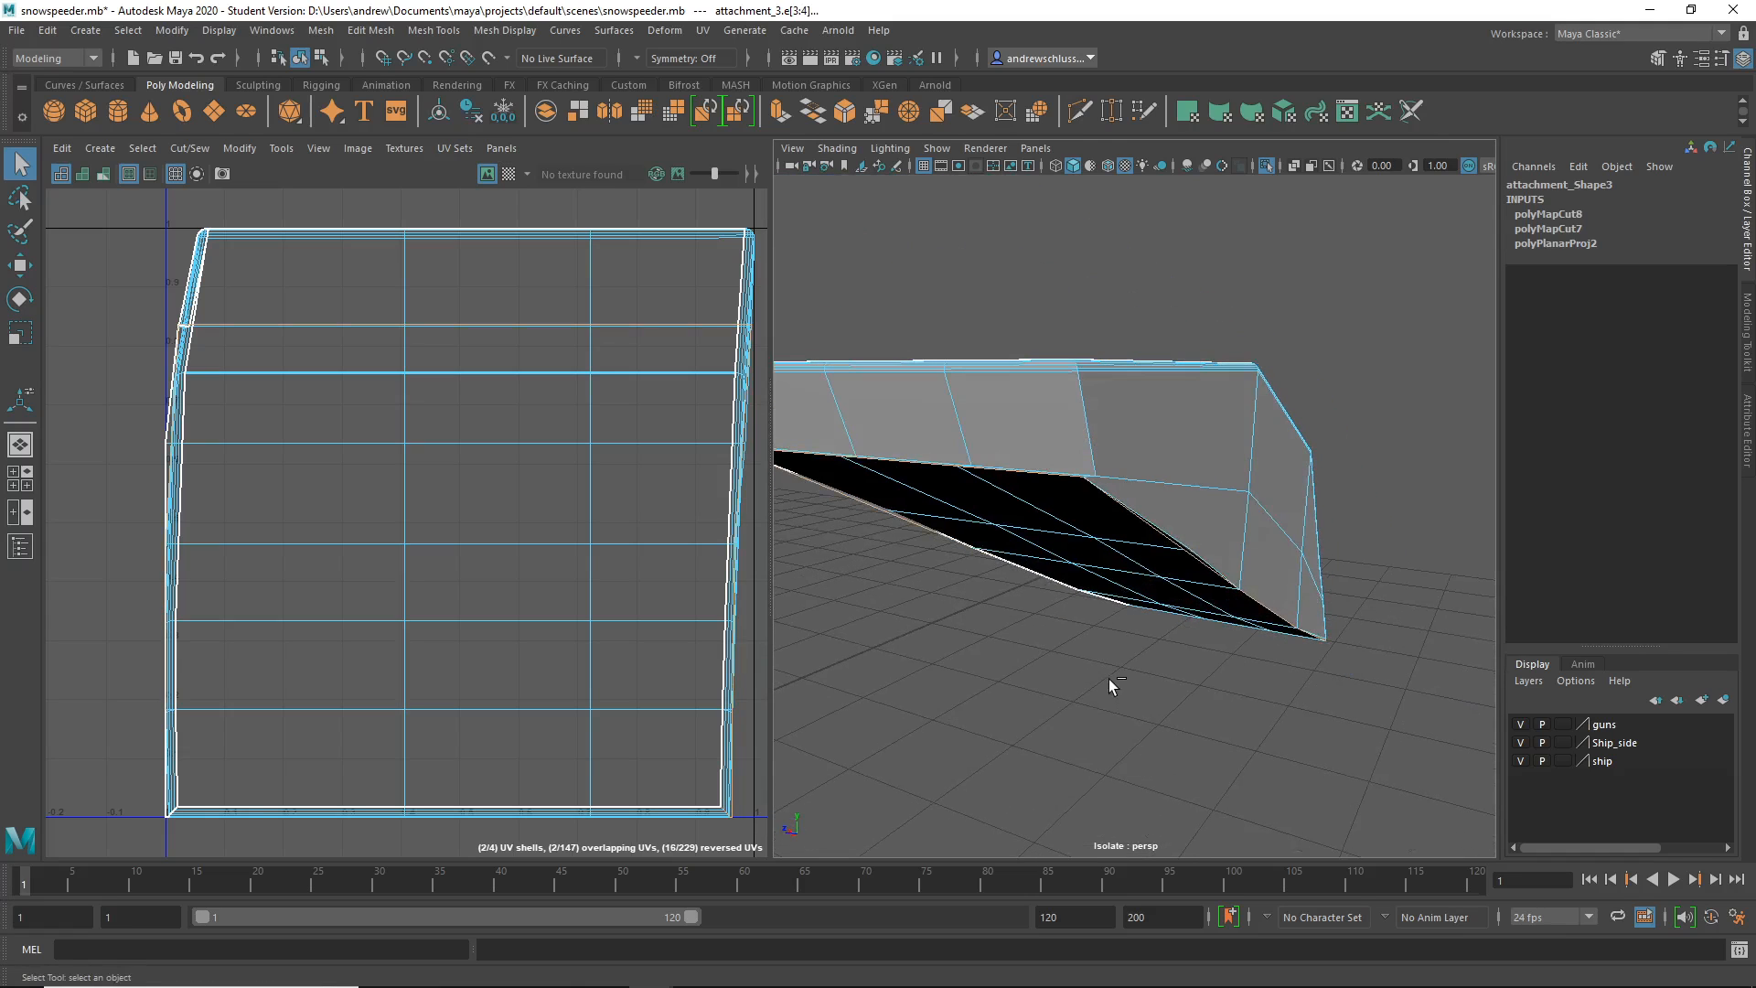
- Dismiss the Student Version warning and cut the UVs along the crease edge loop
key("ctrl+c")
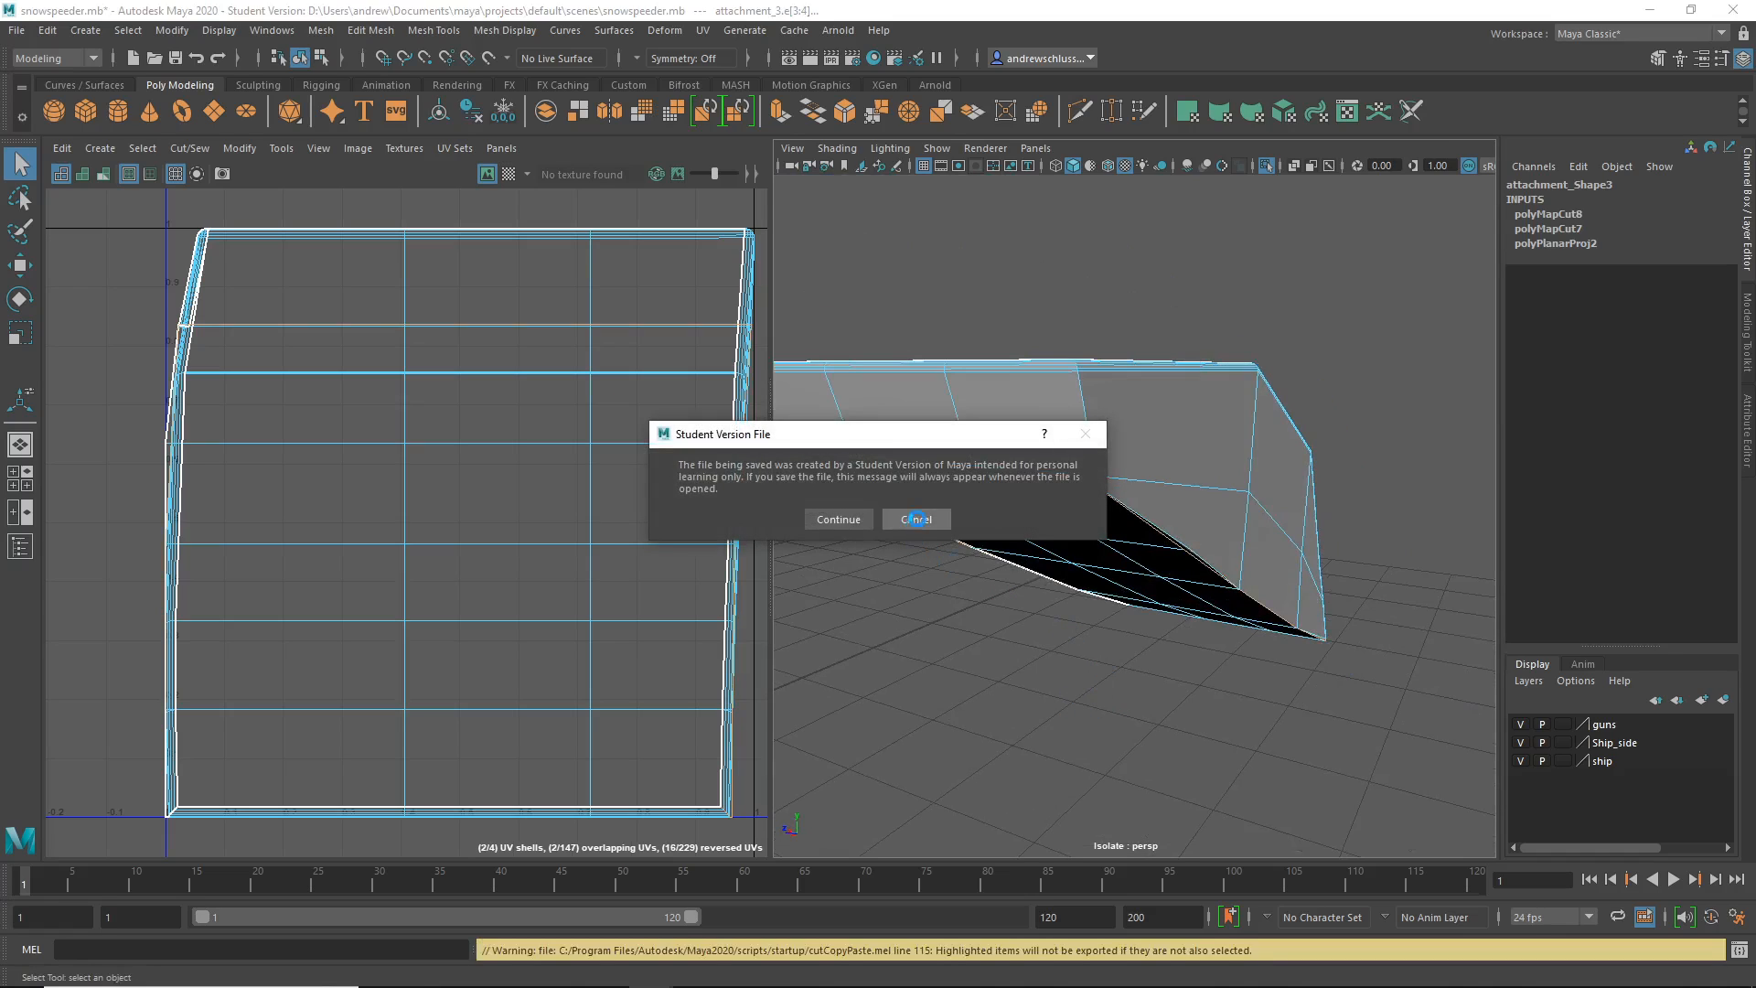
left_click(916, 519)
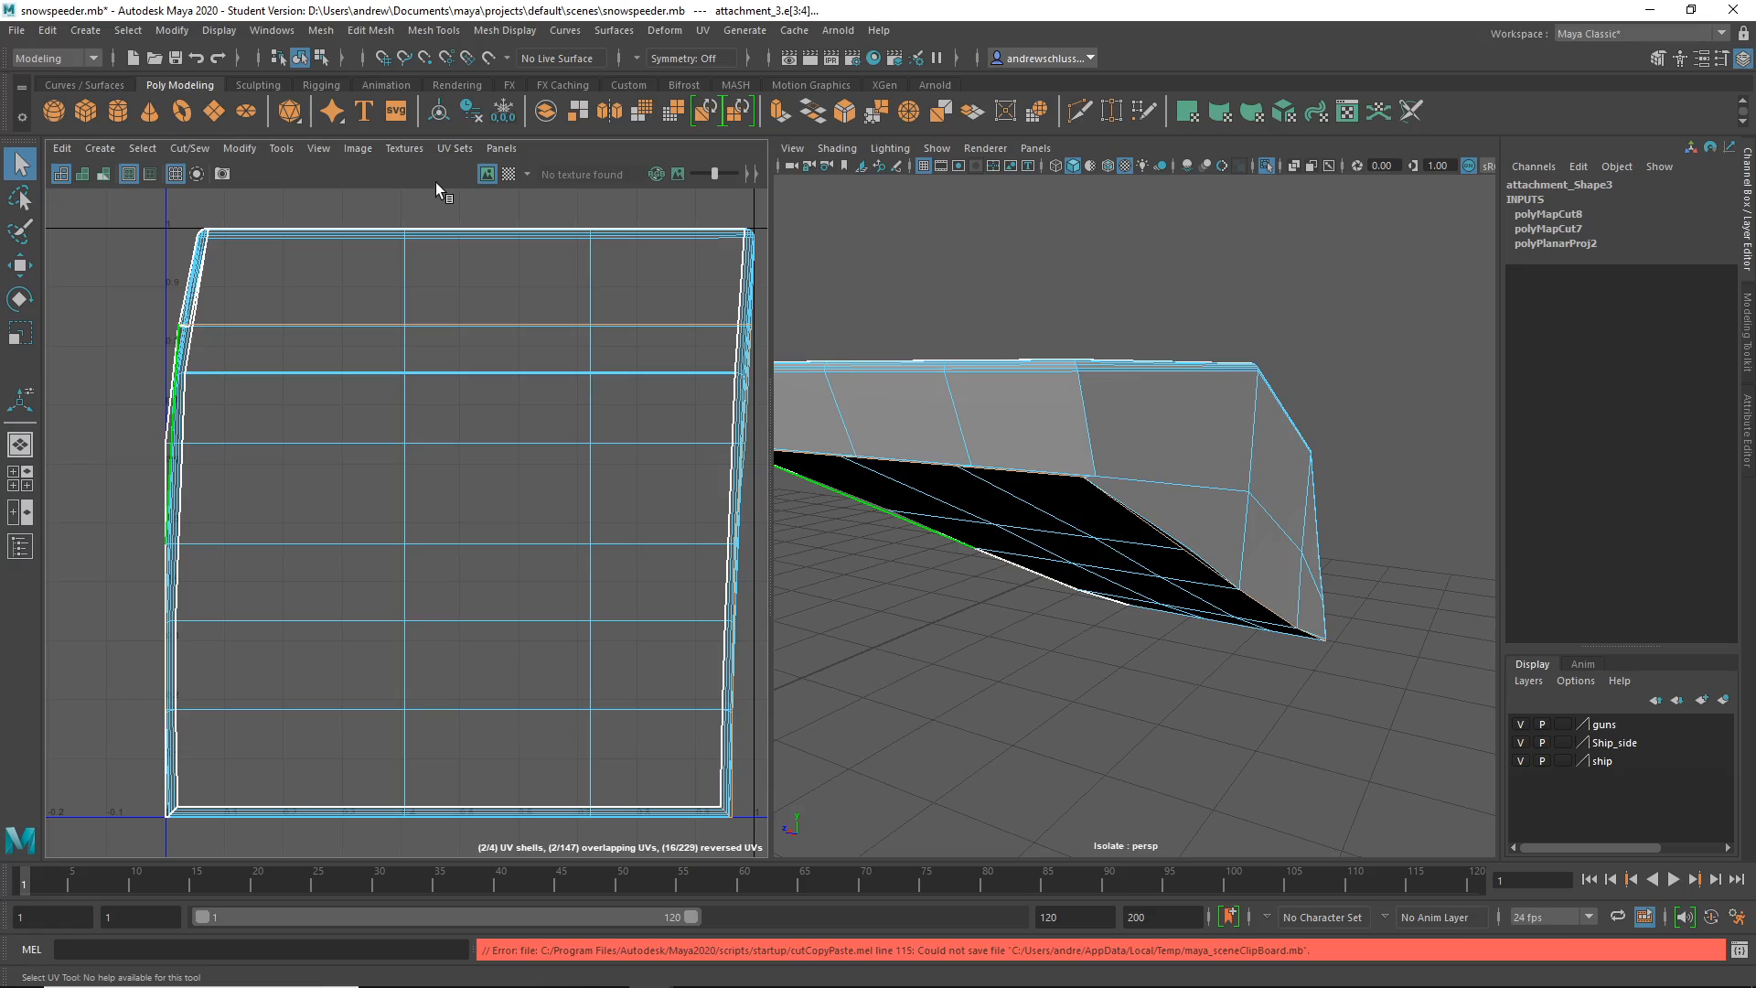
key("ctrl+x")
left_click(1088, 646)
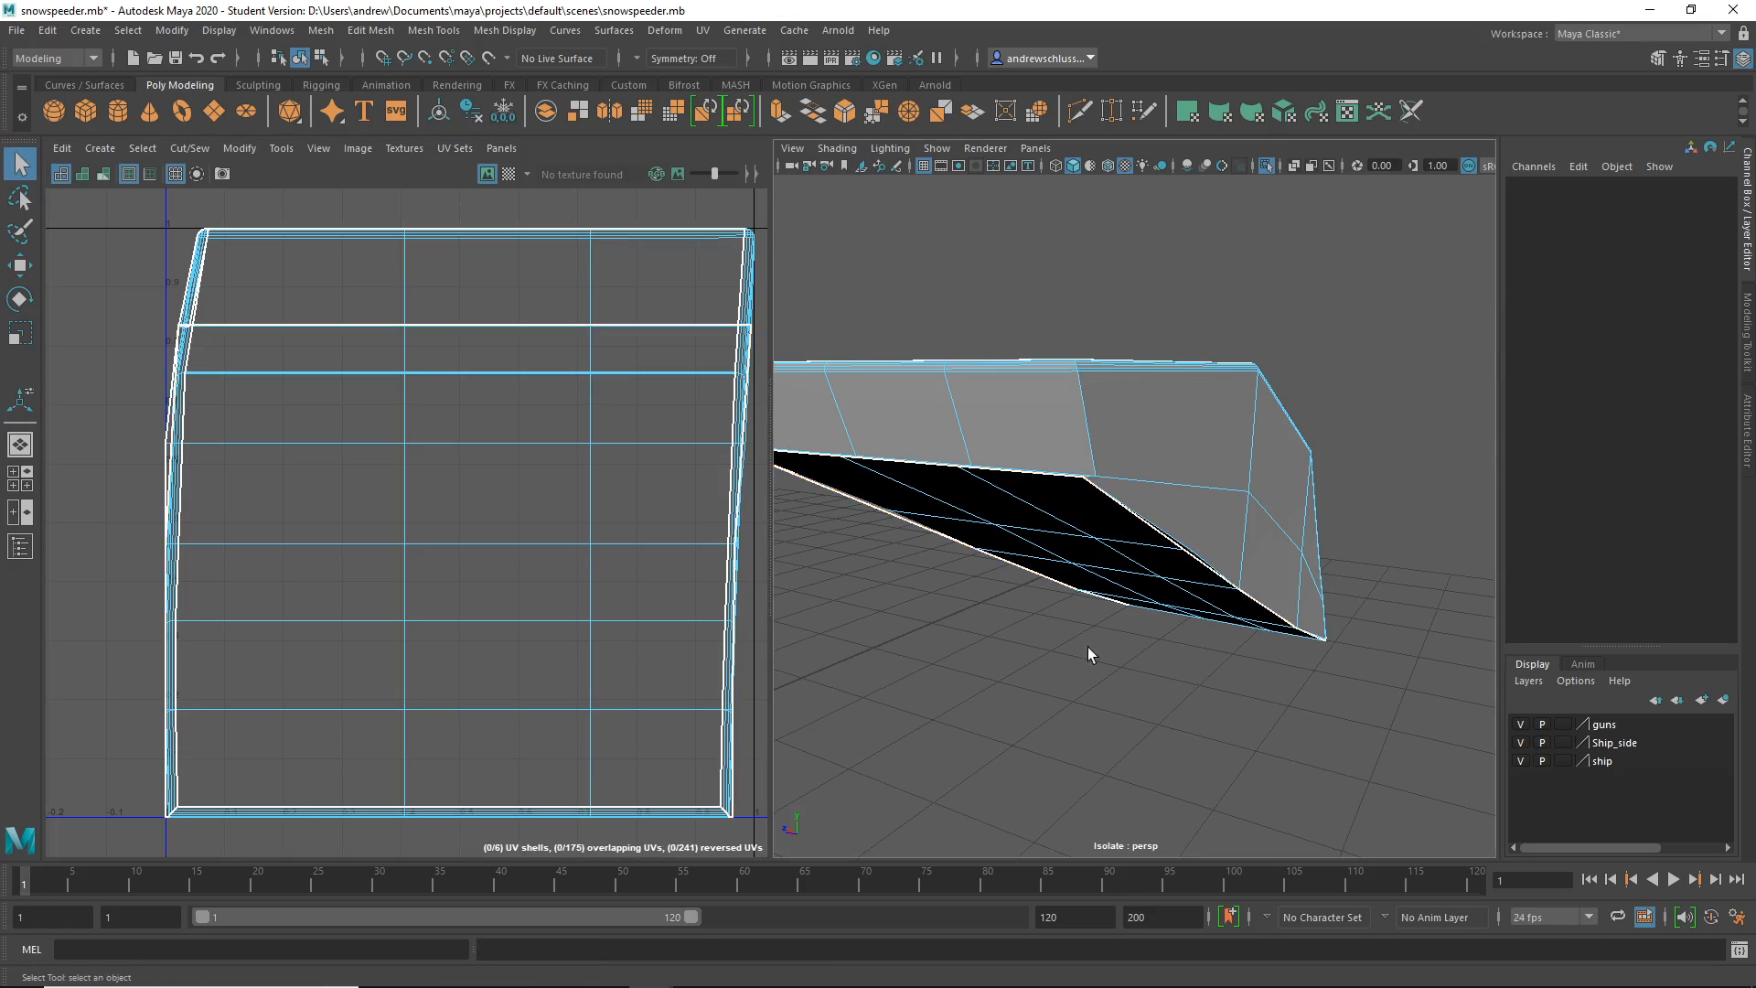
mouse_move(1088, 646)
left_mouse_down("alt")
mouse_move(1089, 607)
mouse_move(1075, 618)
left_mouse_up("alt")
- Select the block's vertical corner edge and cut the UVs along it
right_click_drag(1074, 619, 1220, 626, "alt")
left_click(1267, 626)
left_click_drag(1308, 672, 1301, 643, "alt")
right_click_drag(1074, 651, 1045, 653, "alt")
left_click_drag(1045, 652, 974, 675, "alt")
left_click(435, 171)
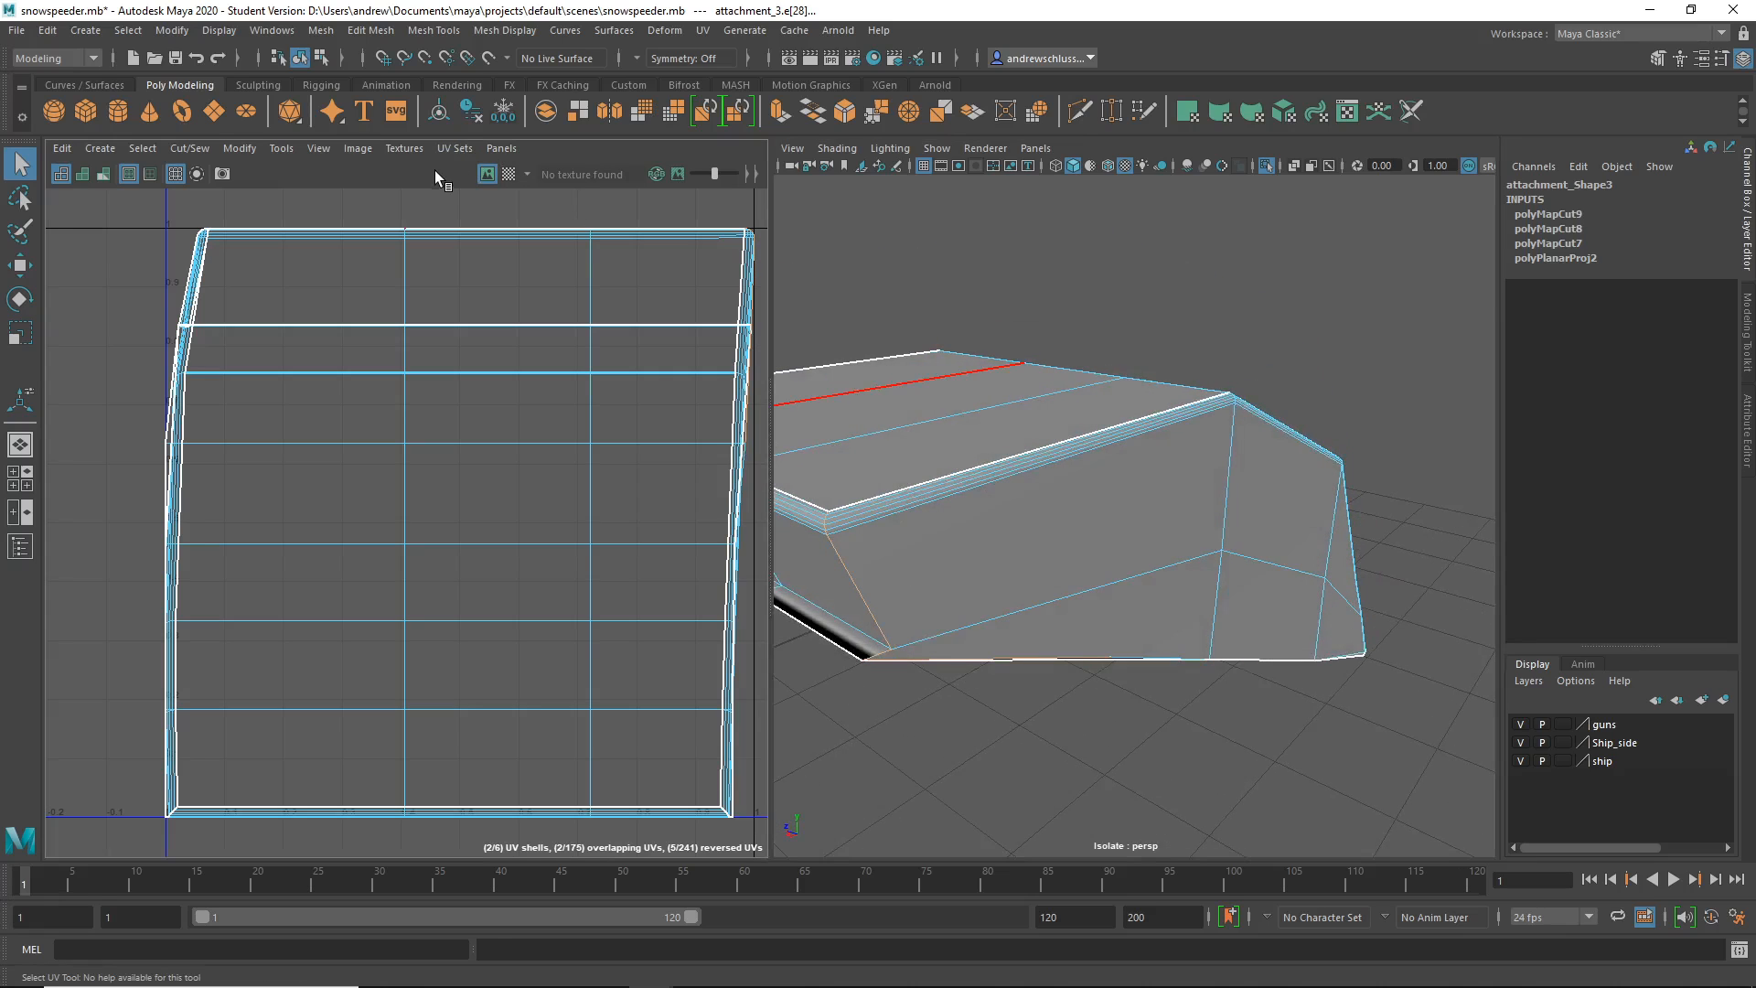
key("shift+x")
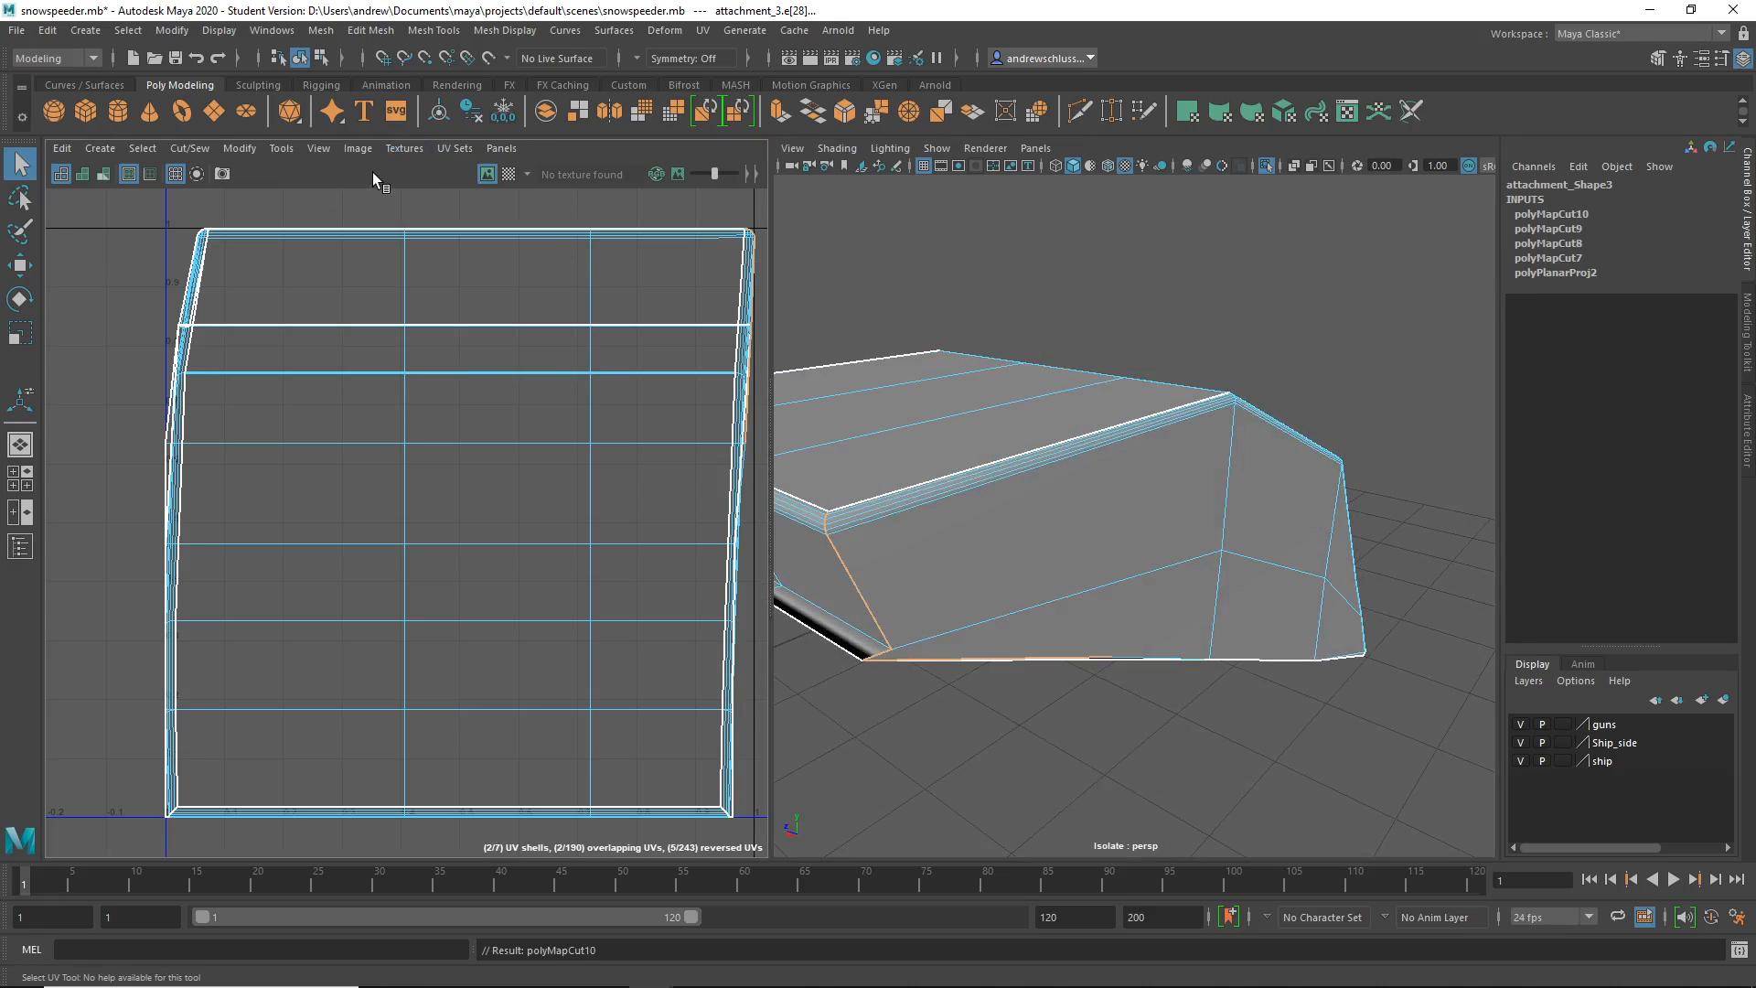
left_click(1052, 750)
- Switch to UV Shell selection and pick shells on the hull
left_click_drag(1068, 733, 780, 634, "alt")
left_click_drag(1110, 631, 1213, 715, "alt")
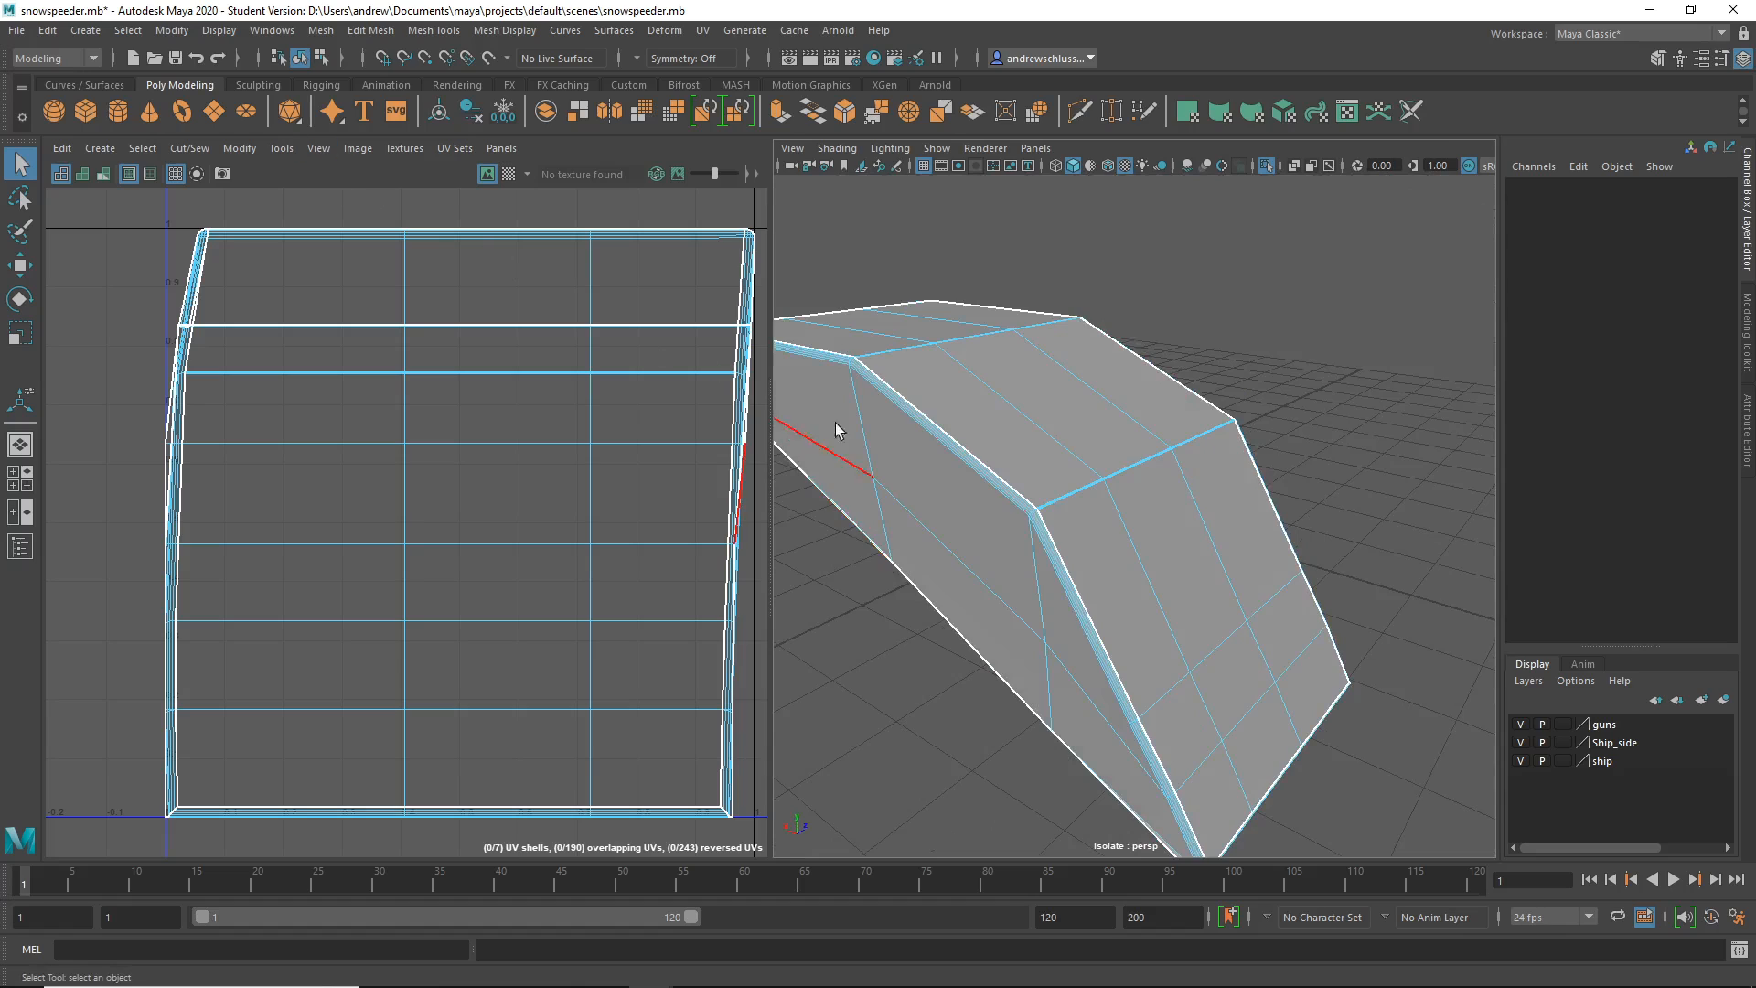
right_click_drag(1003, 458, 1167, 464)
right_click_drag(1167, 467, 1161, 501)
left_click(1130, 491)
left_click_drag(1096, 645, 1094, 507, "alt")
left_click(1050, 470)
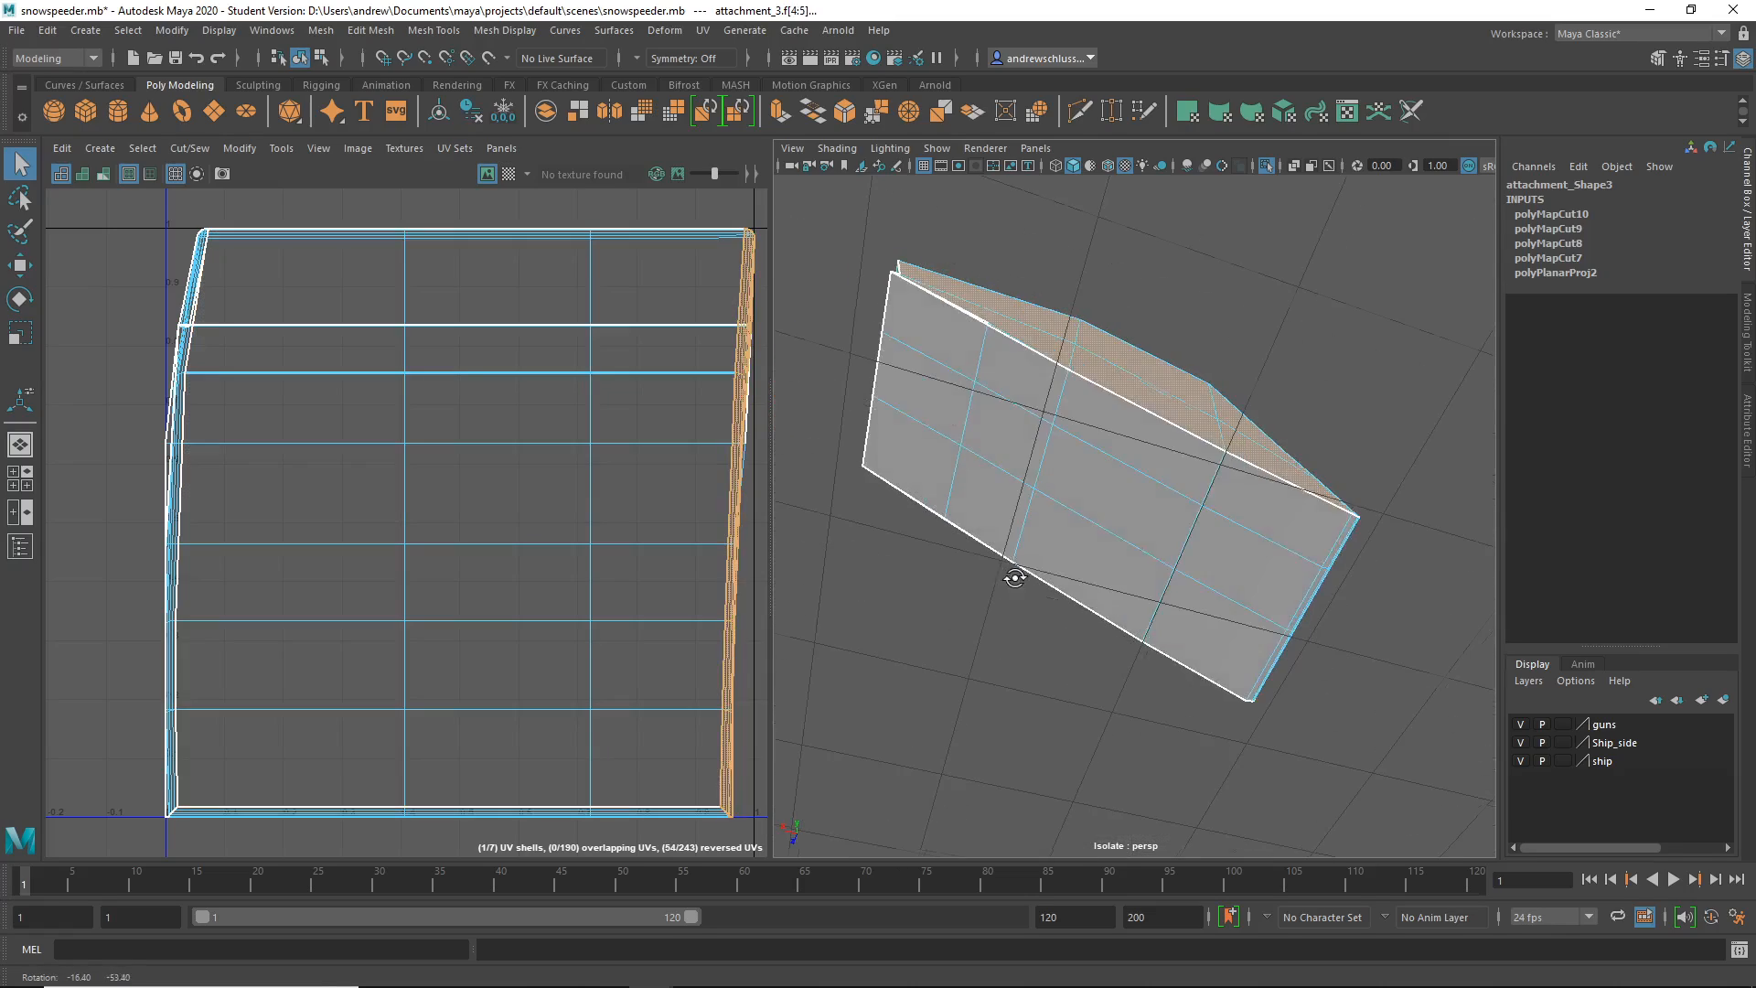
- Select the hull side and top face shells, then return to Object Mode
left_click(1094, 506)
left_click_drag(1116, 595, 1195, 729, "alt")
left_click(1167, 496)
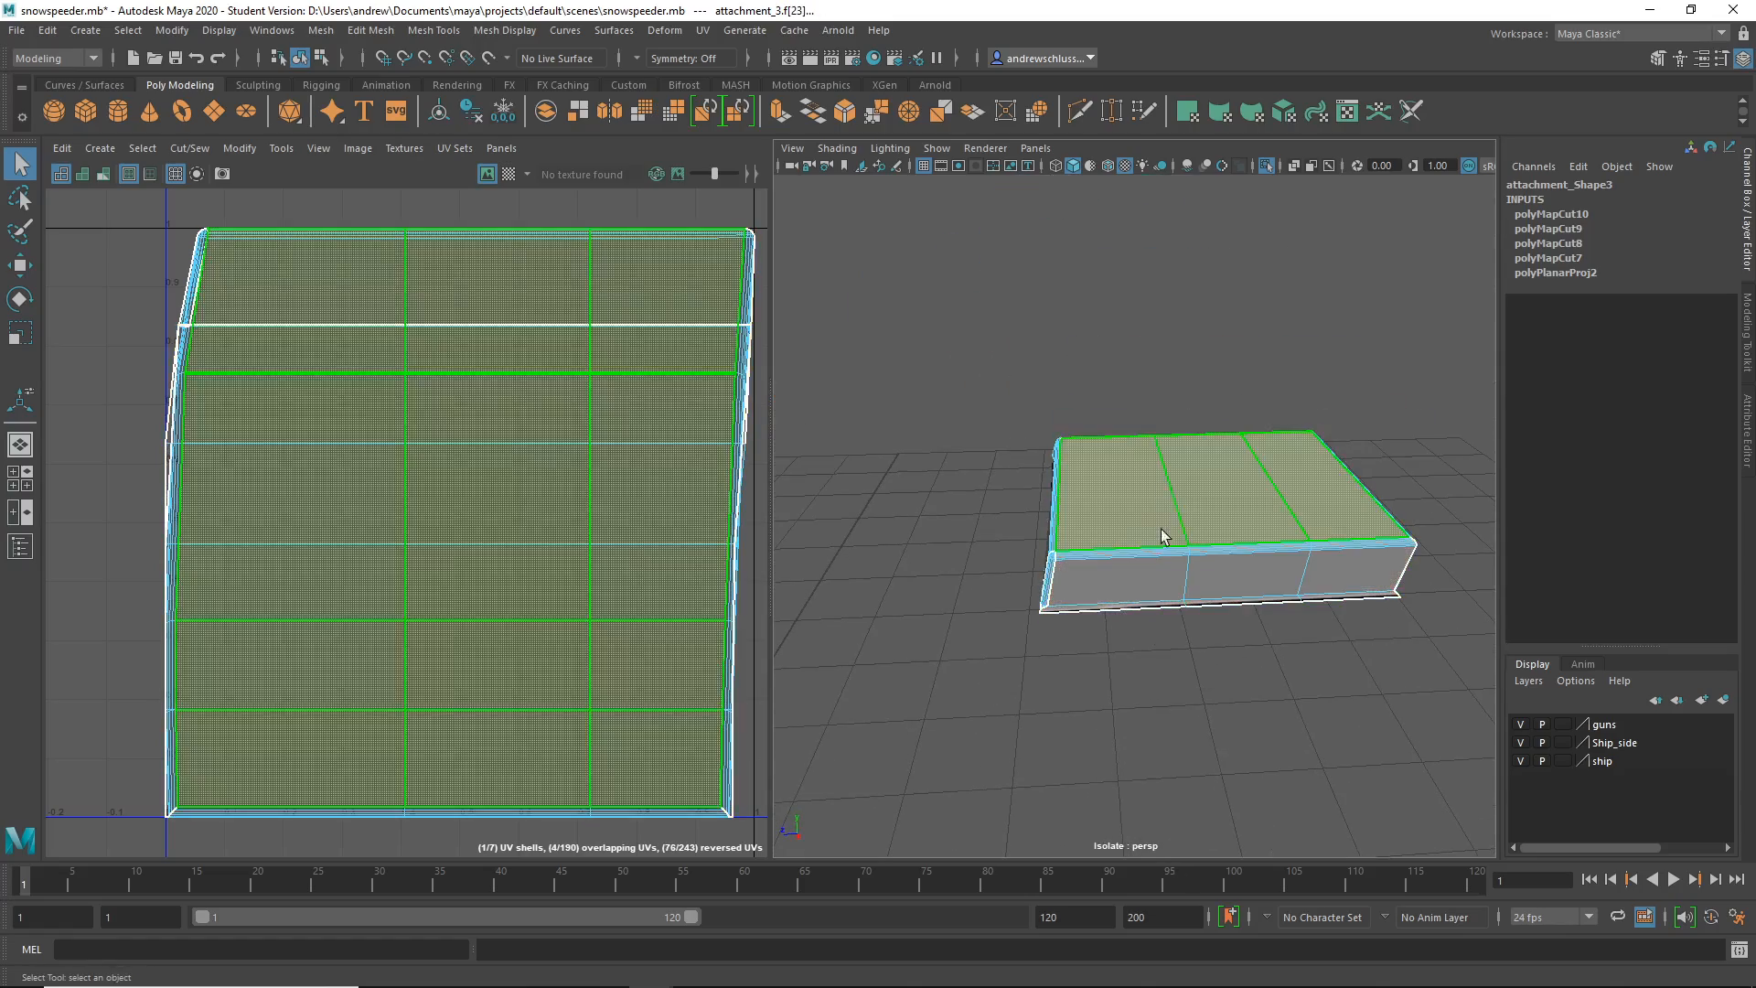
left_click_drag(1162, 535, 1228, 678, "alt")
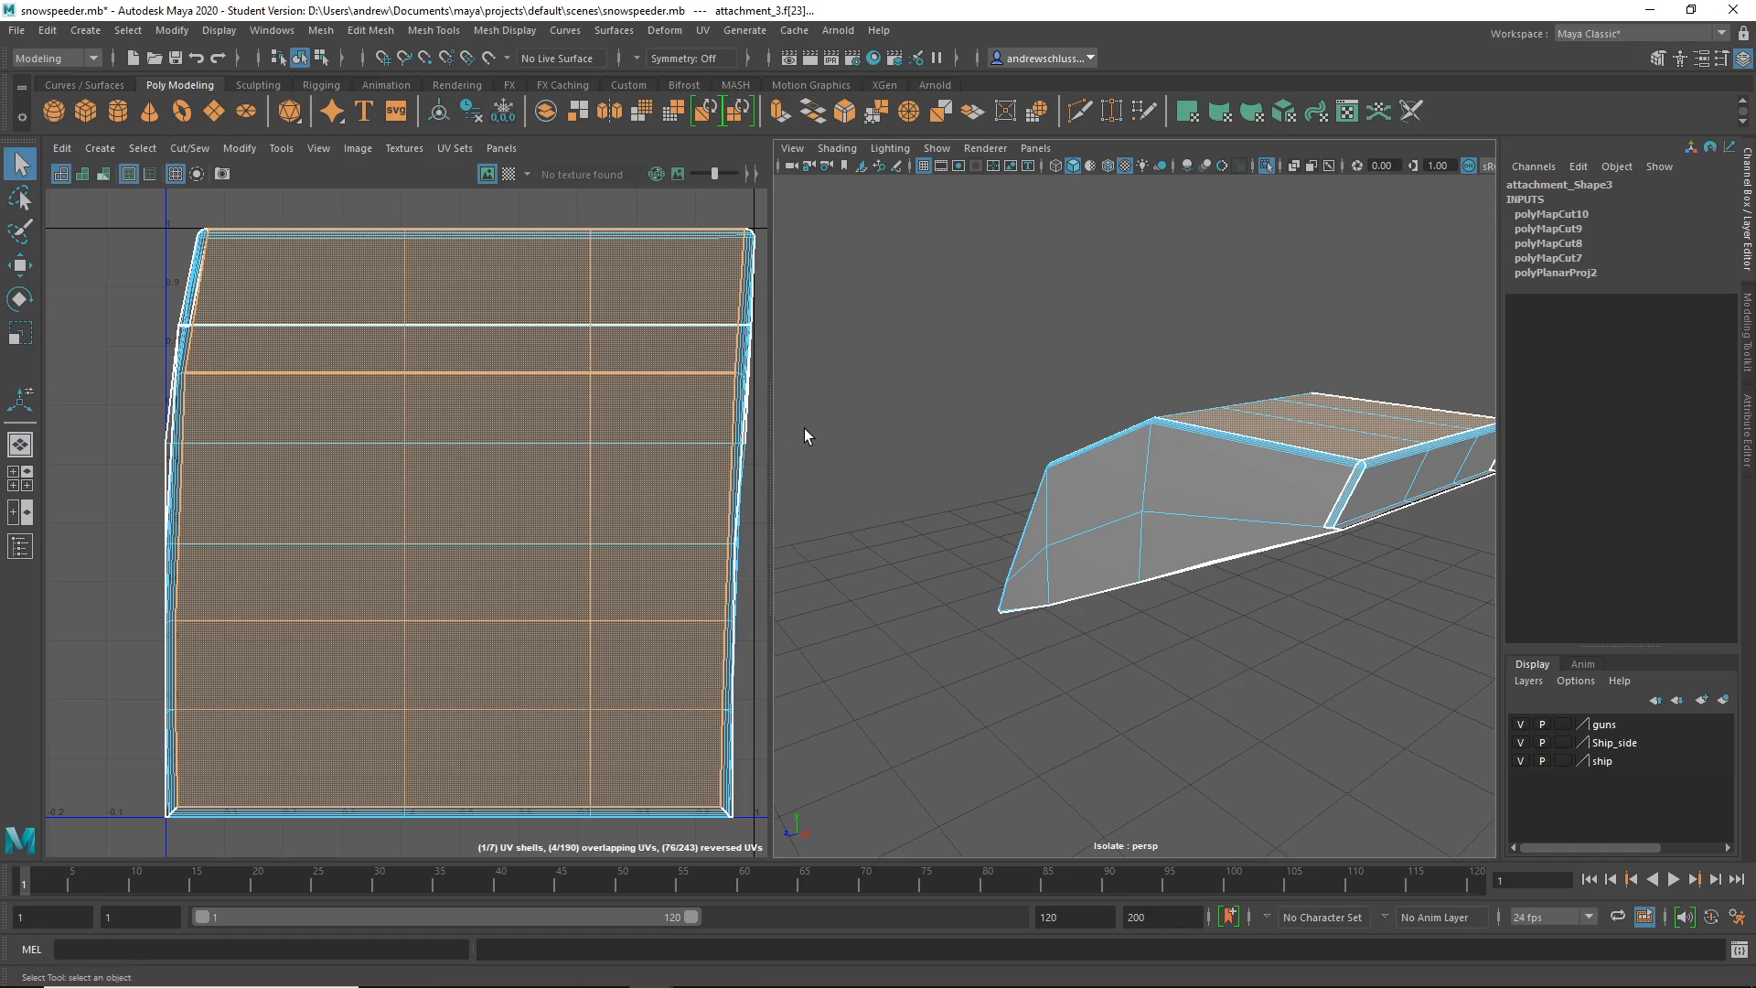
right_click_drag(1041, 480, 1155, 403)
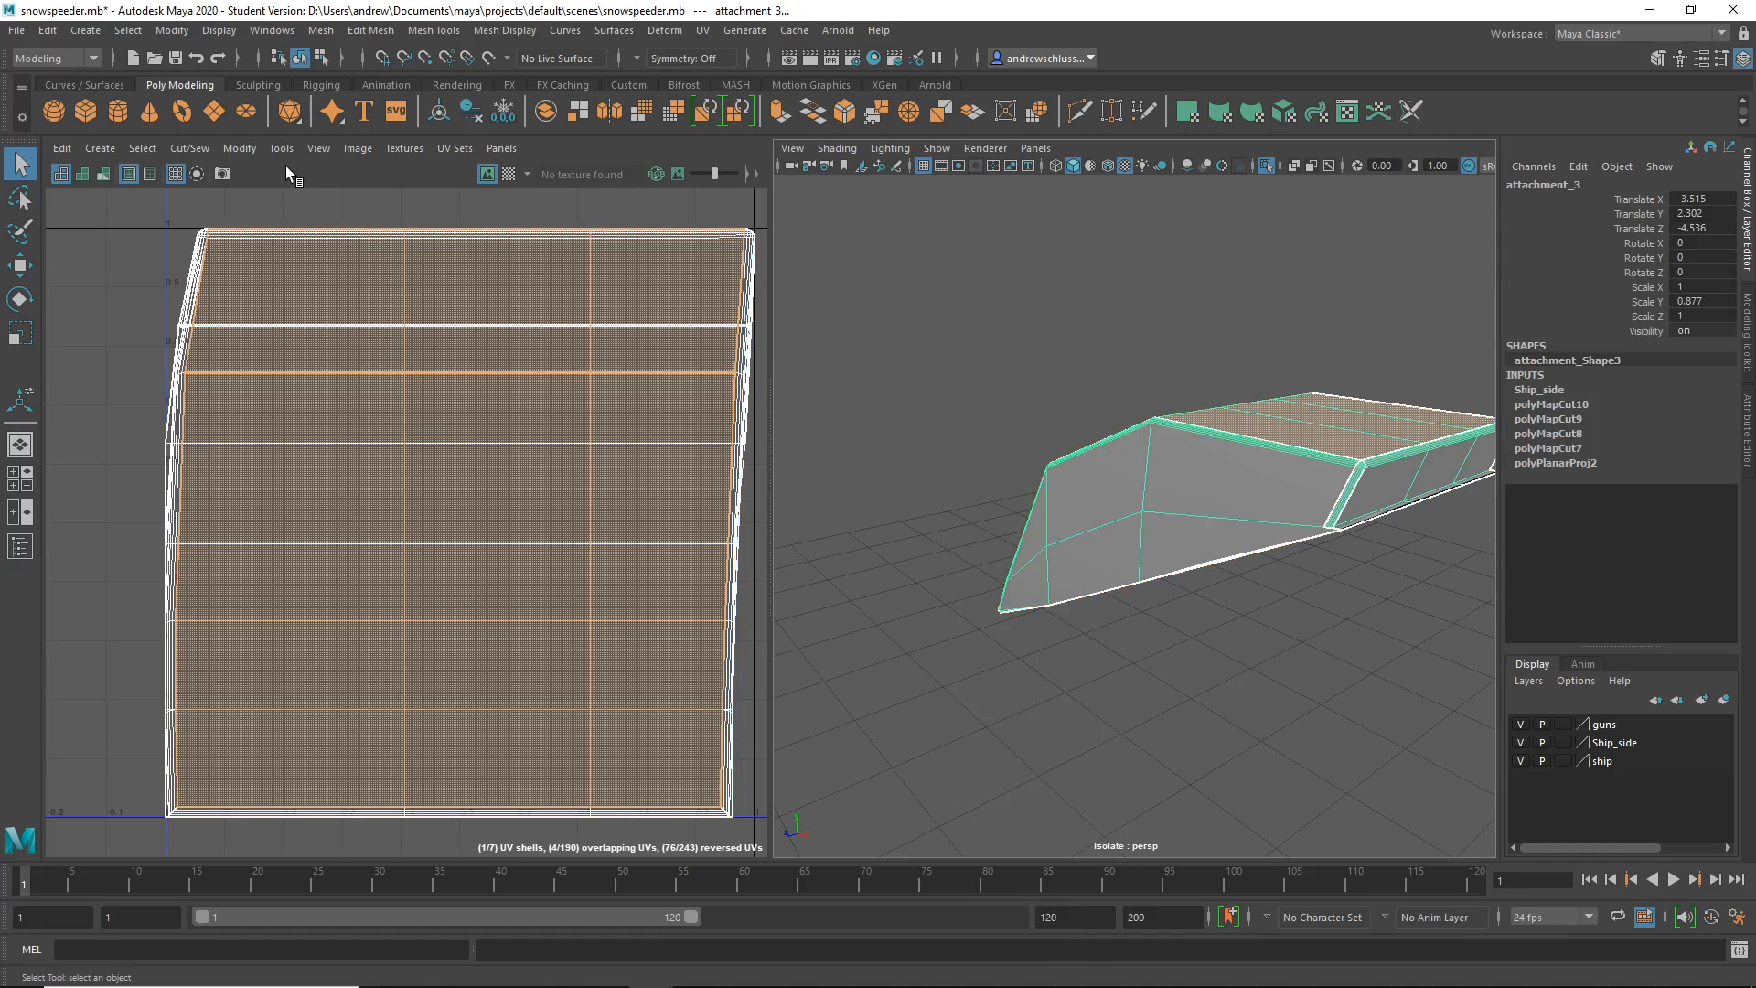
- Run Modify > Unfold and then Modify > Layout on attachment_3's UVs
left_click(249, 150)
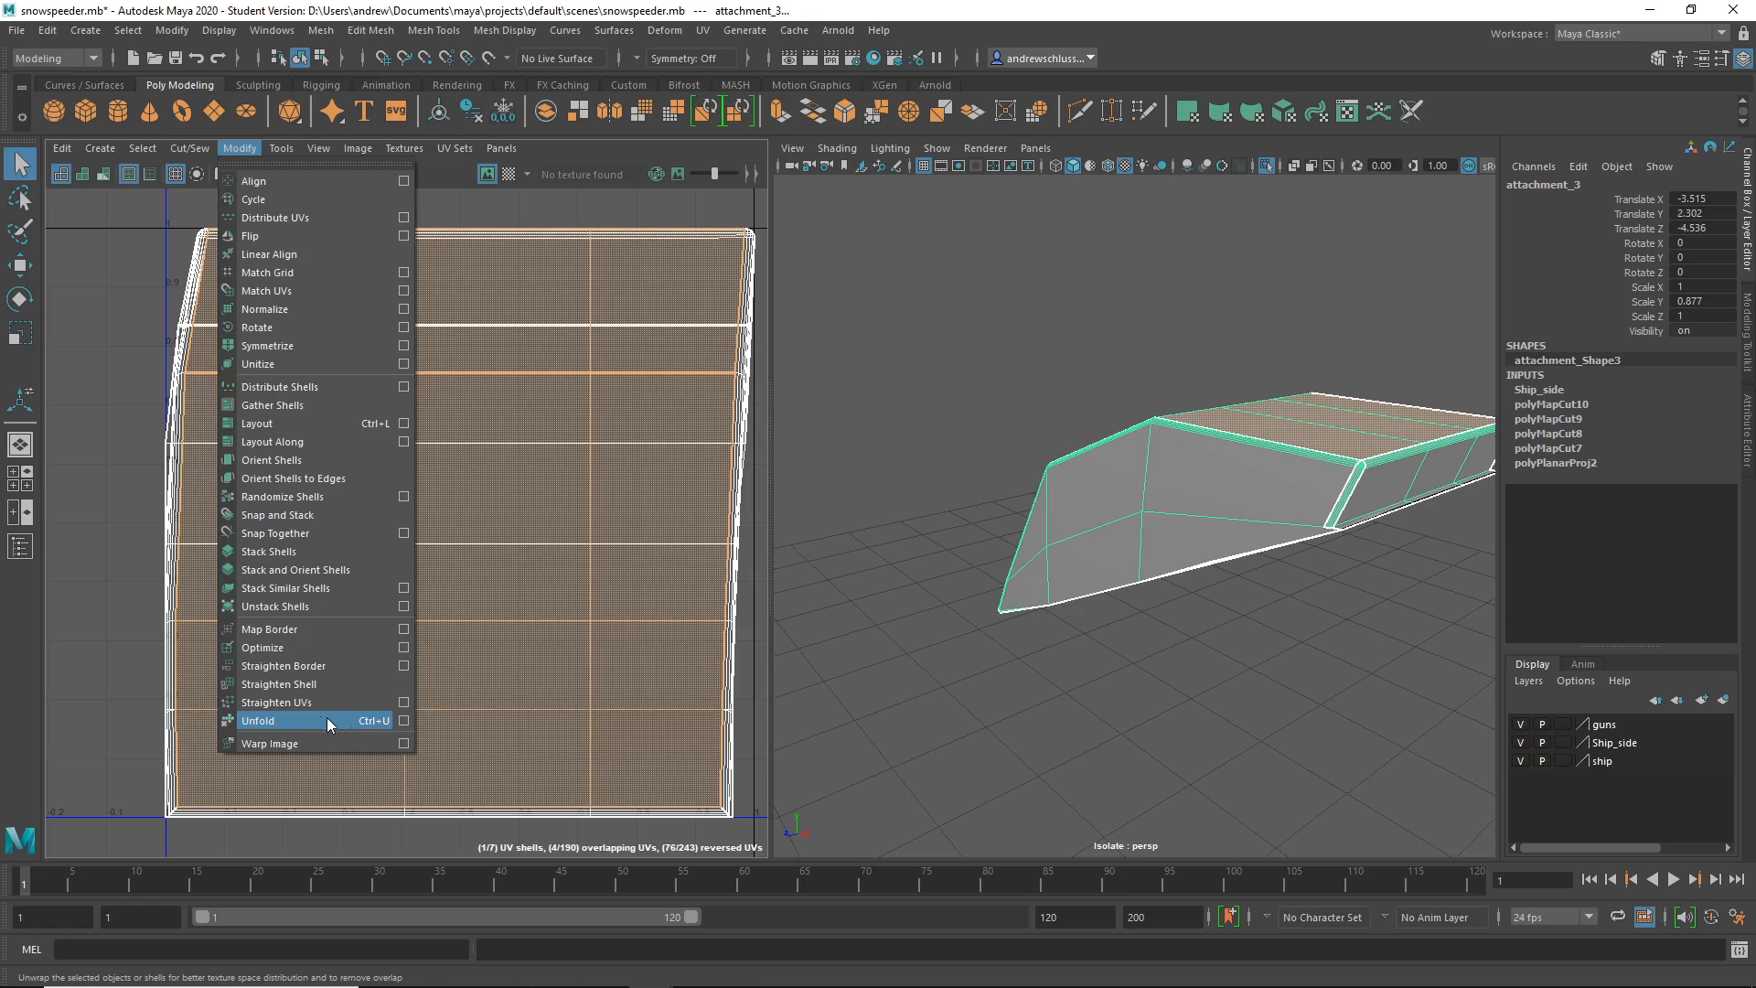
left_click(353, 719)
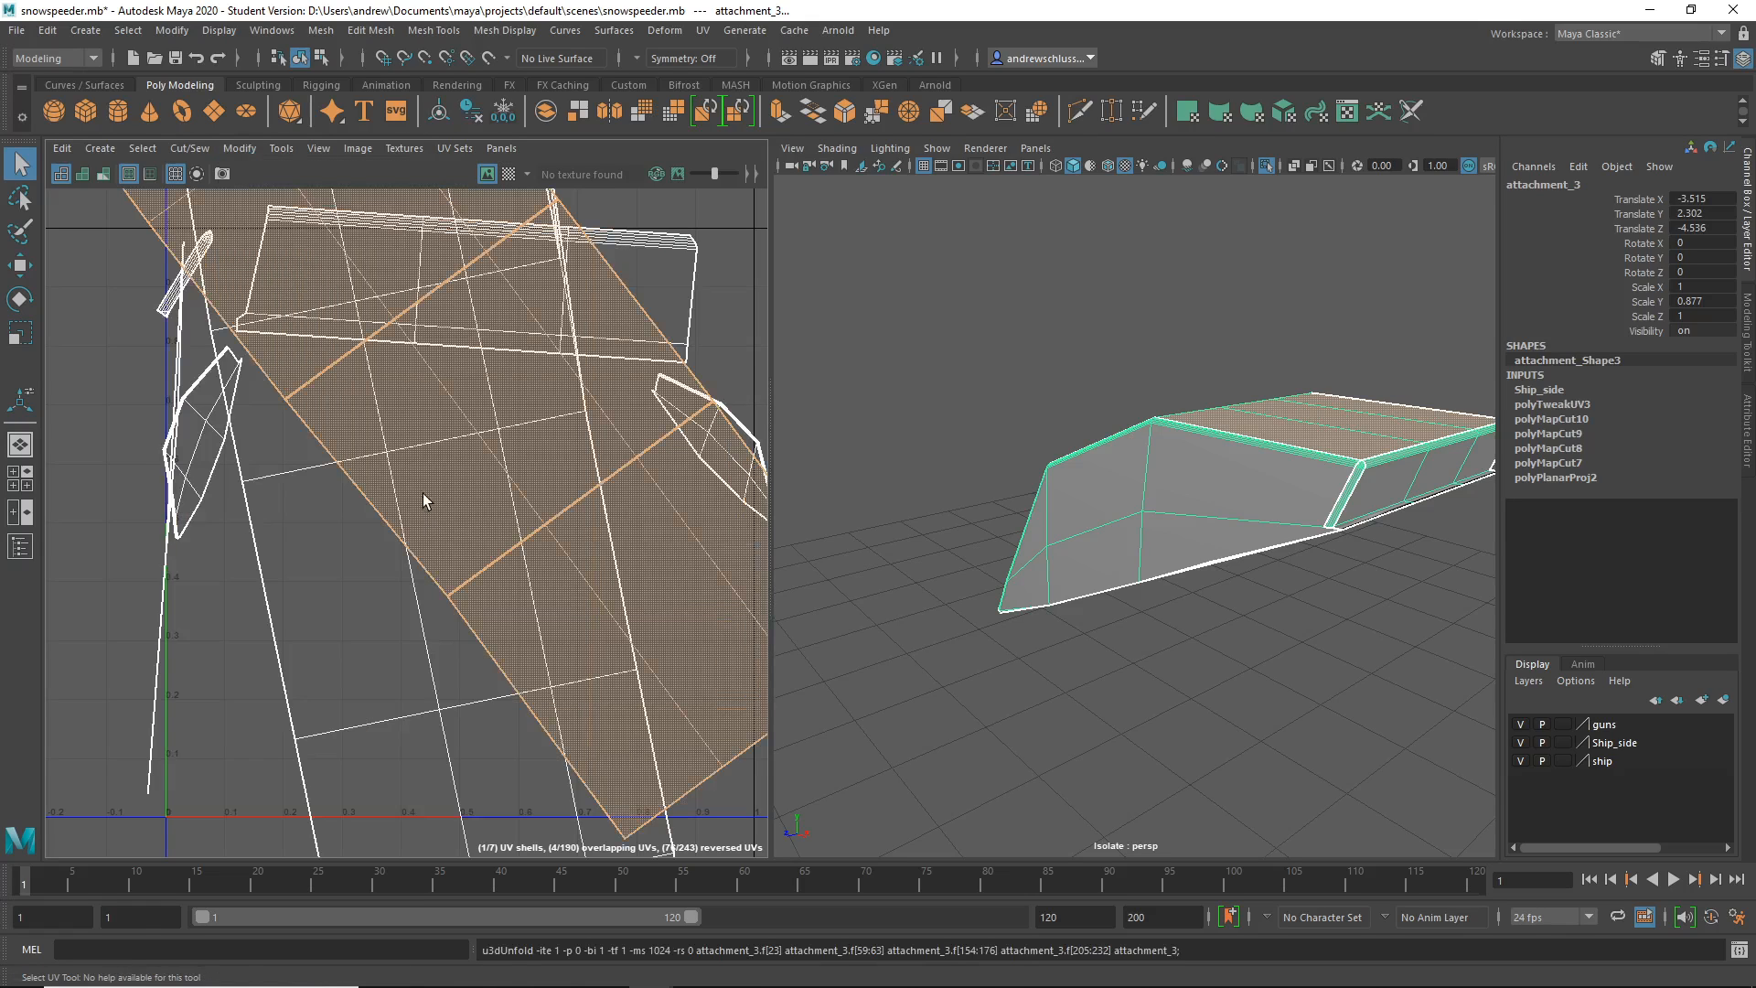
left_click(243, 148)
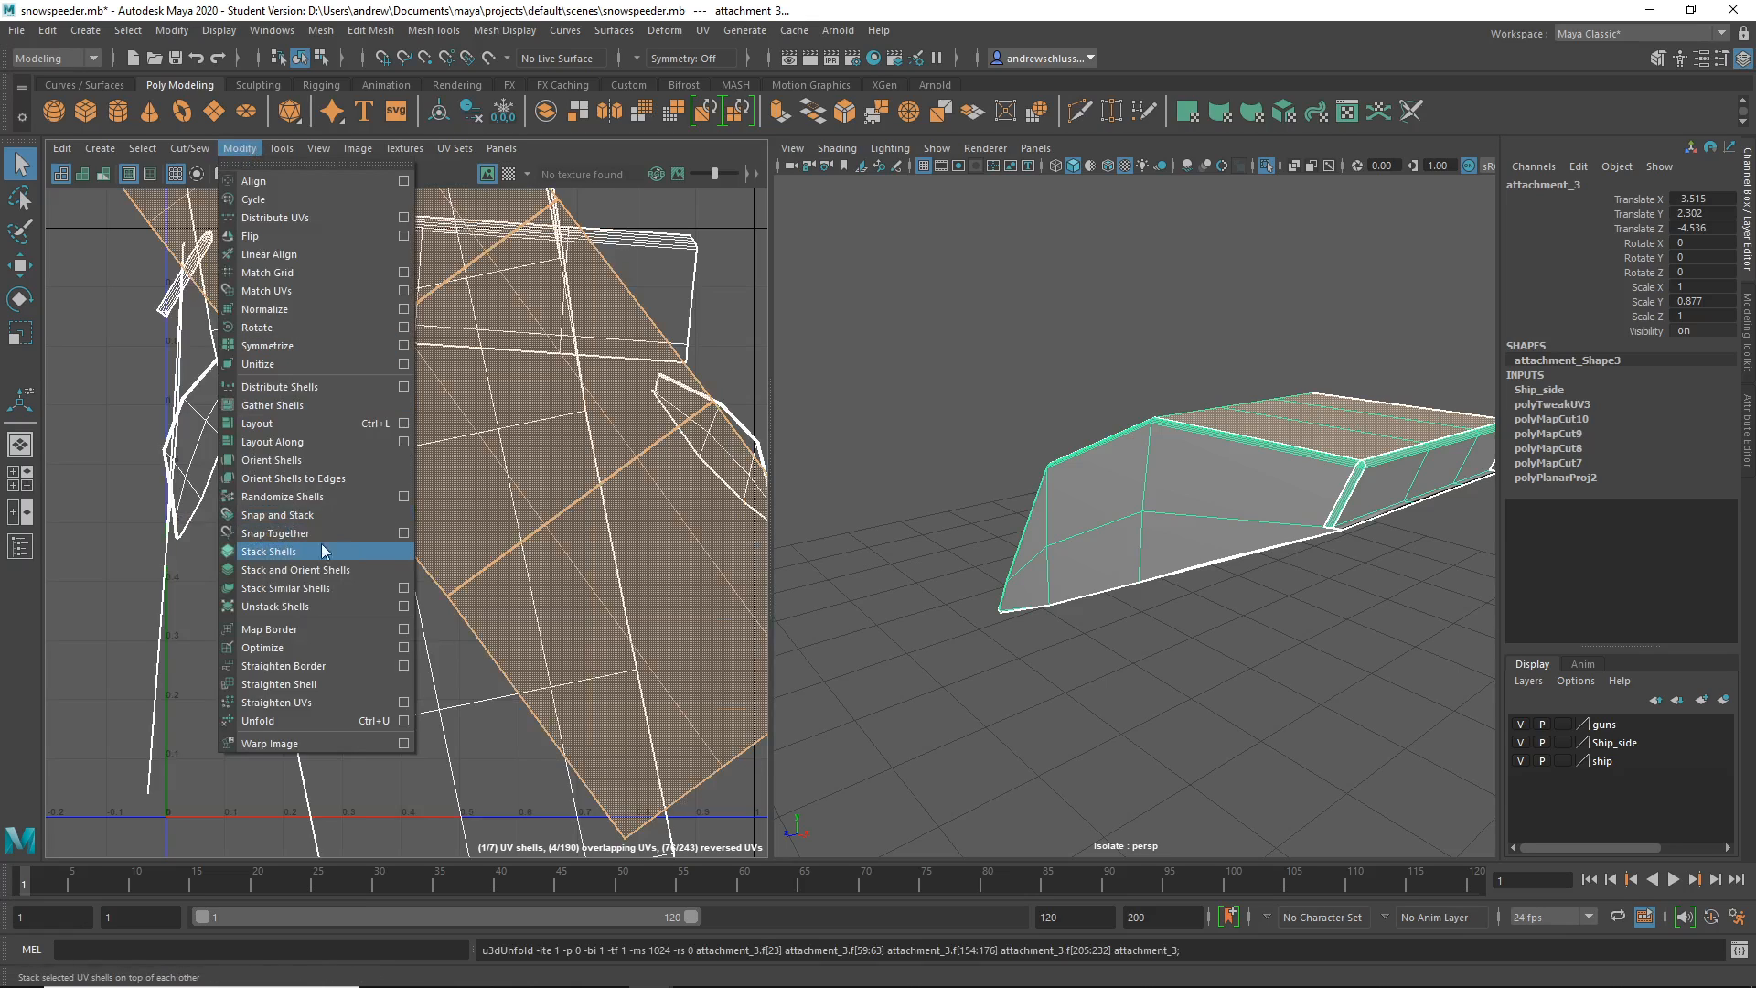
left_click(330, 429)
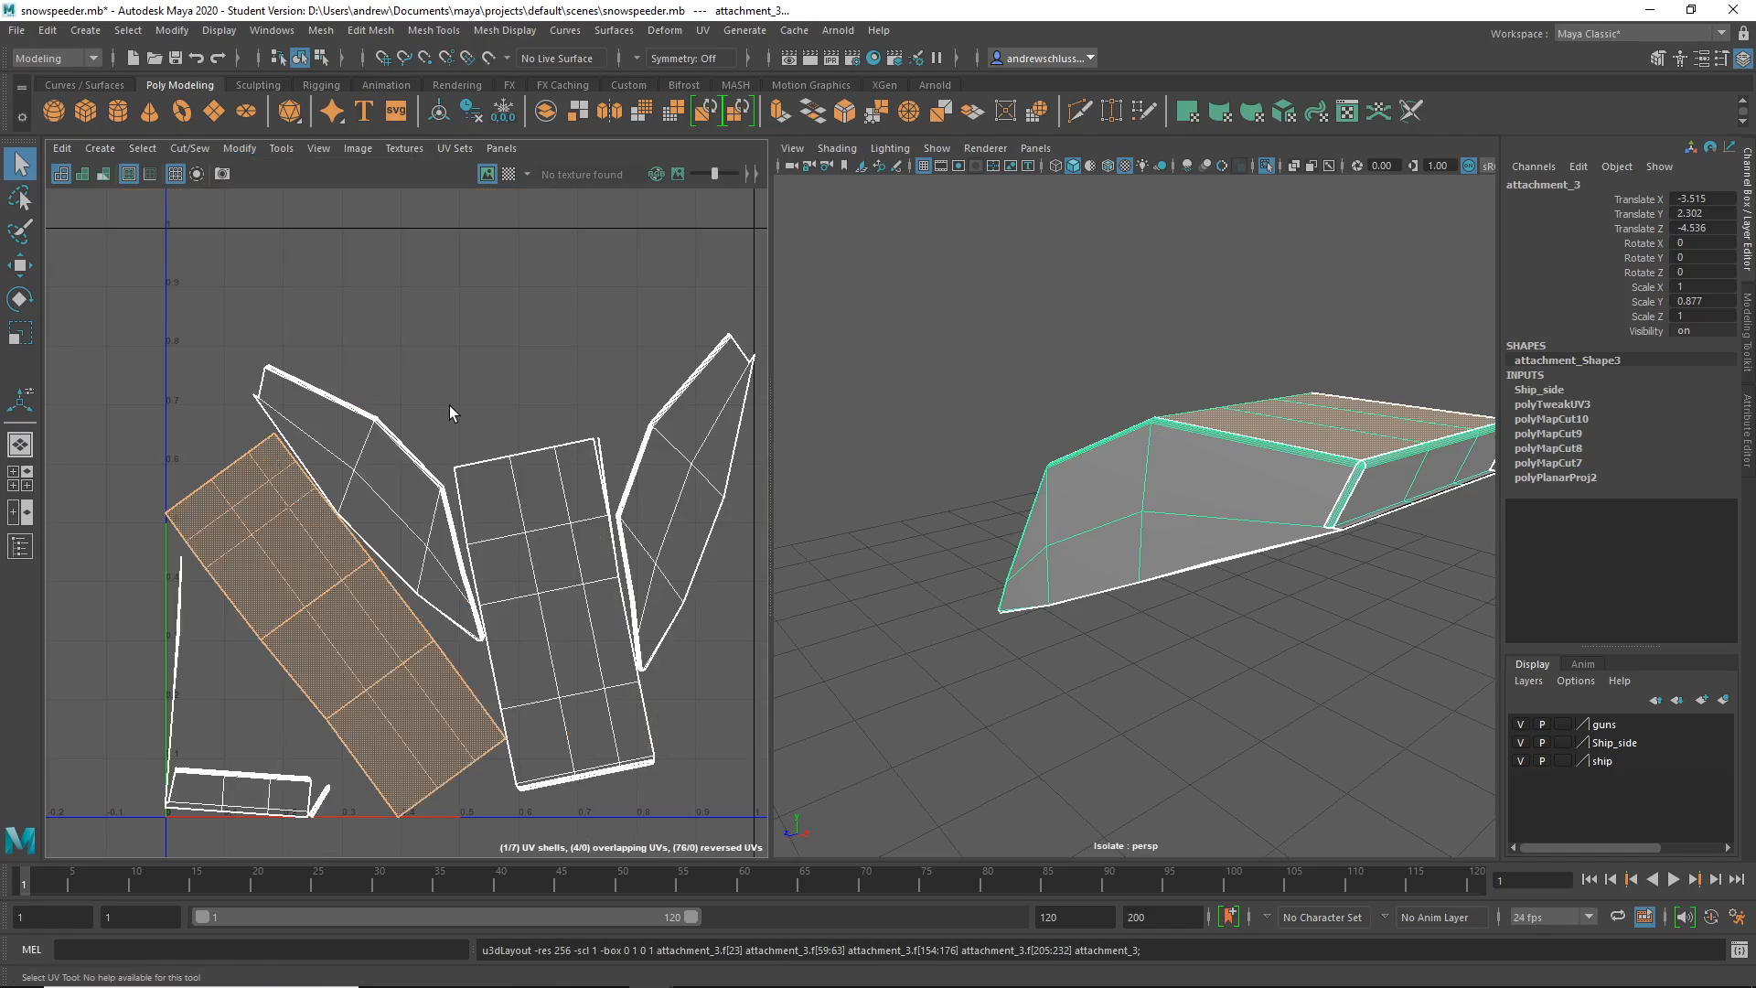
- Toggle the checker preview on and then off again
left_click(507, 173)
left_click_drag(896, 604, 843, 581, "alt")
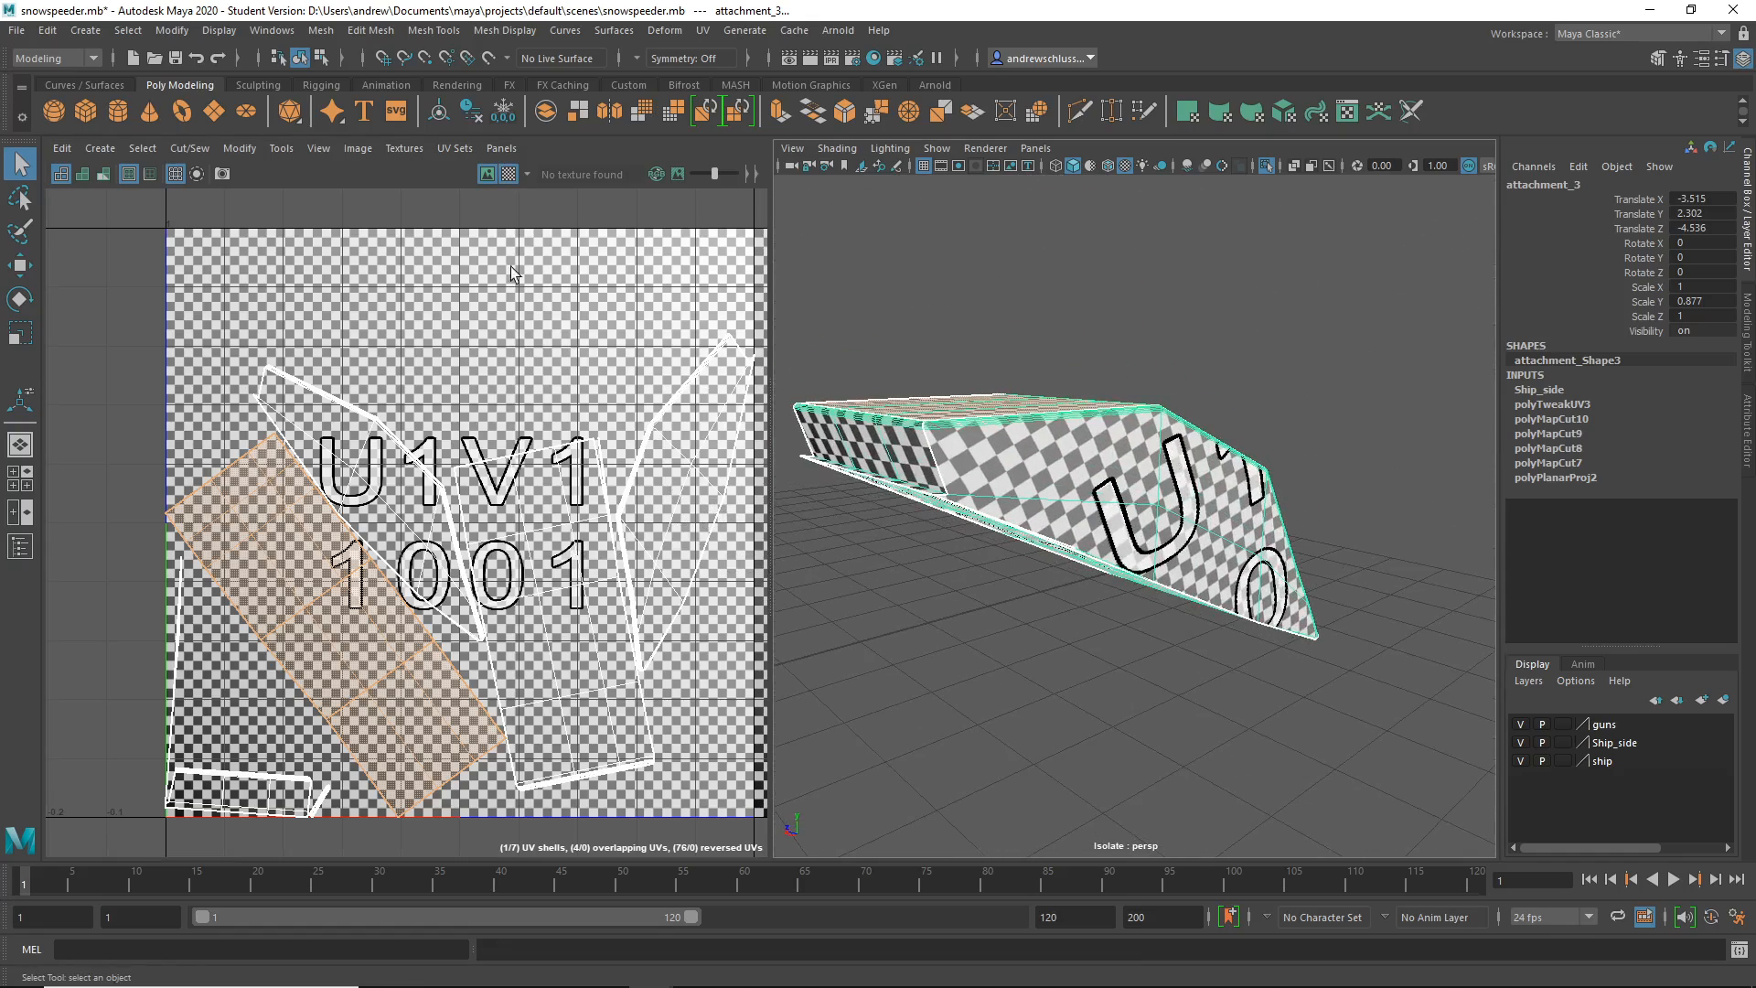
left_click(507, 174)
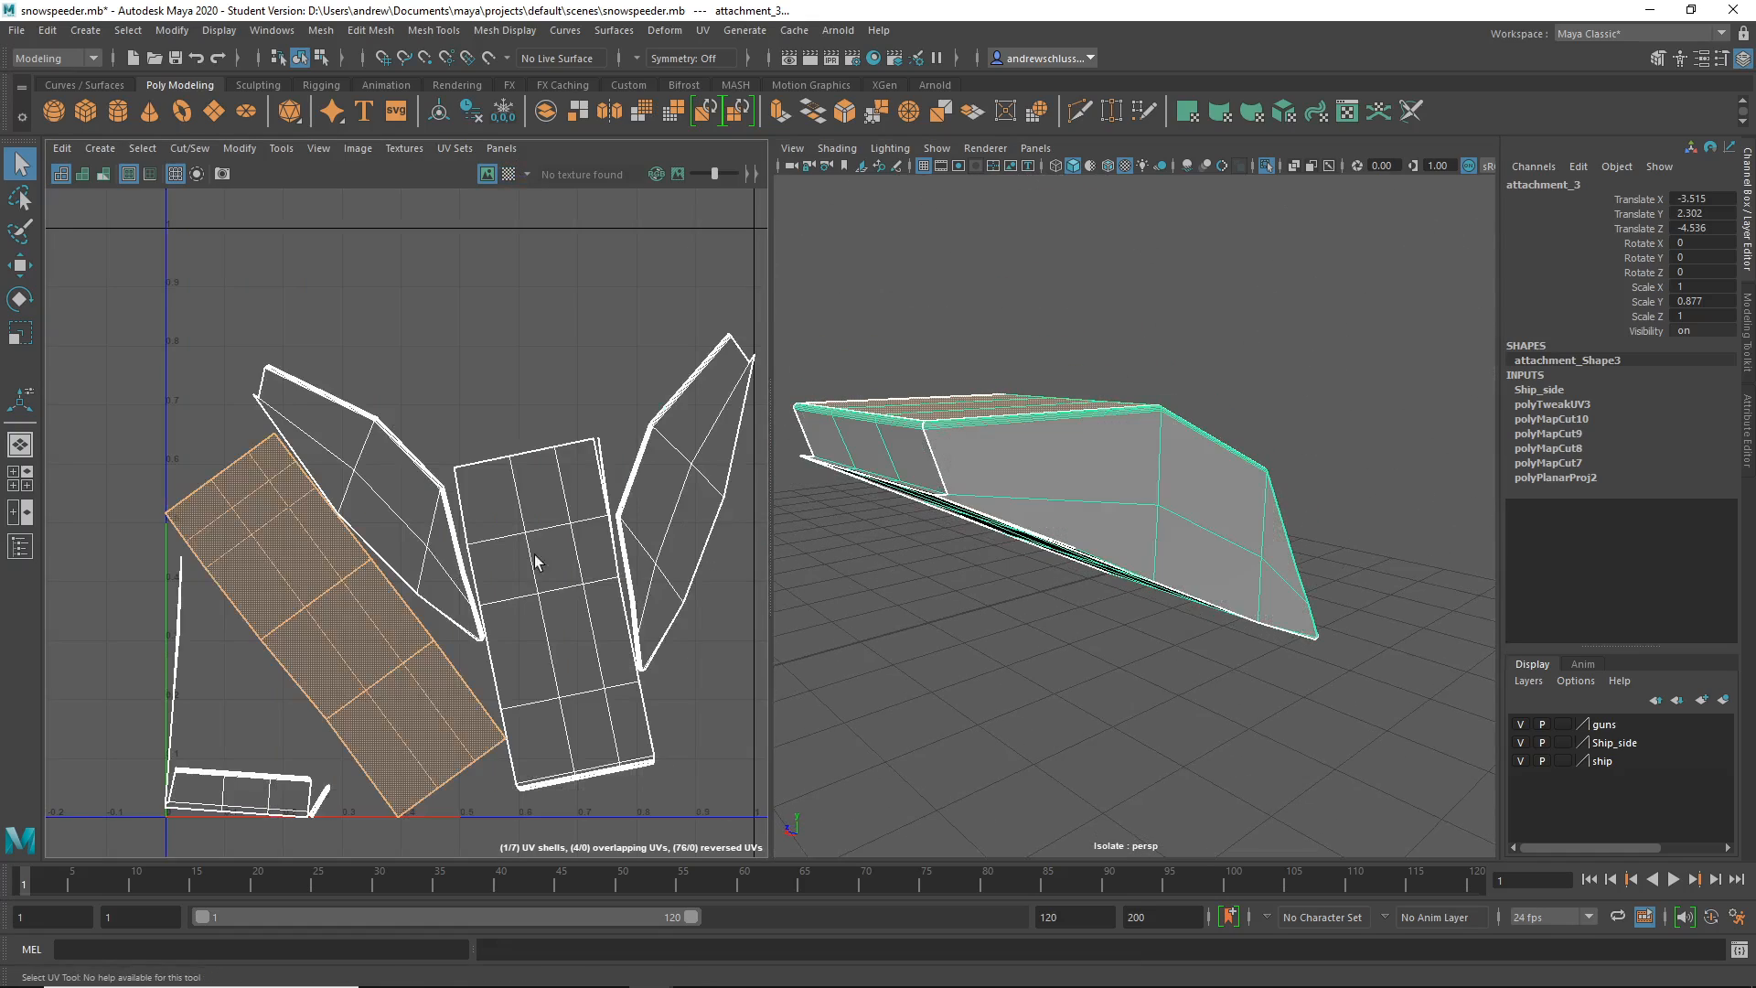
- Rotate the diagonal UV shell upright and move it to the top left
right_click(302, 546)
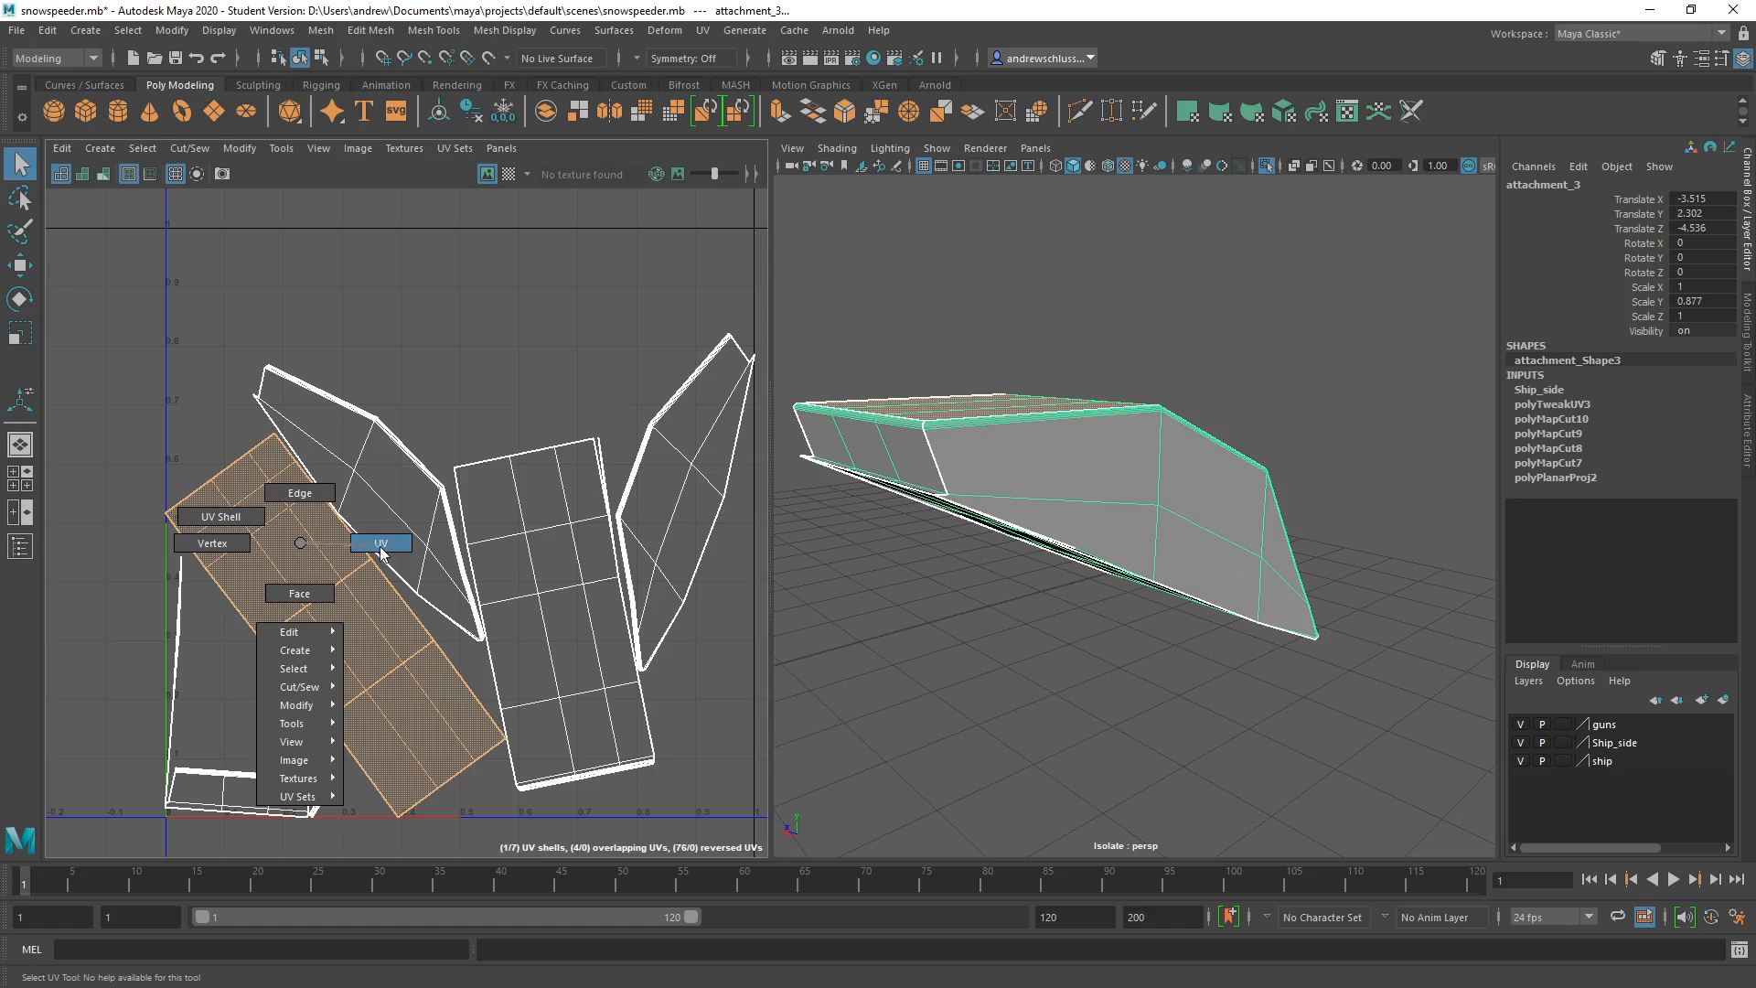
left_click(266, 519)
key("e")
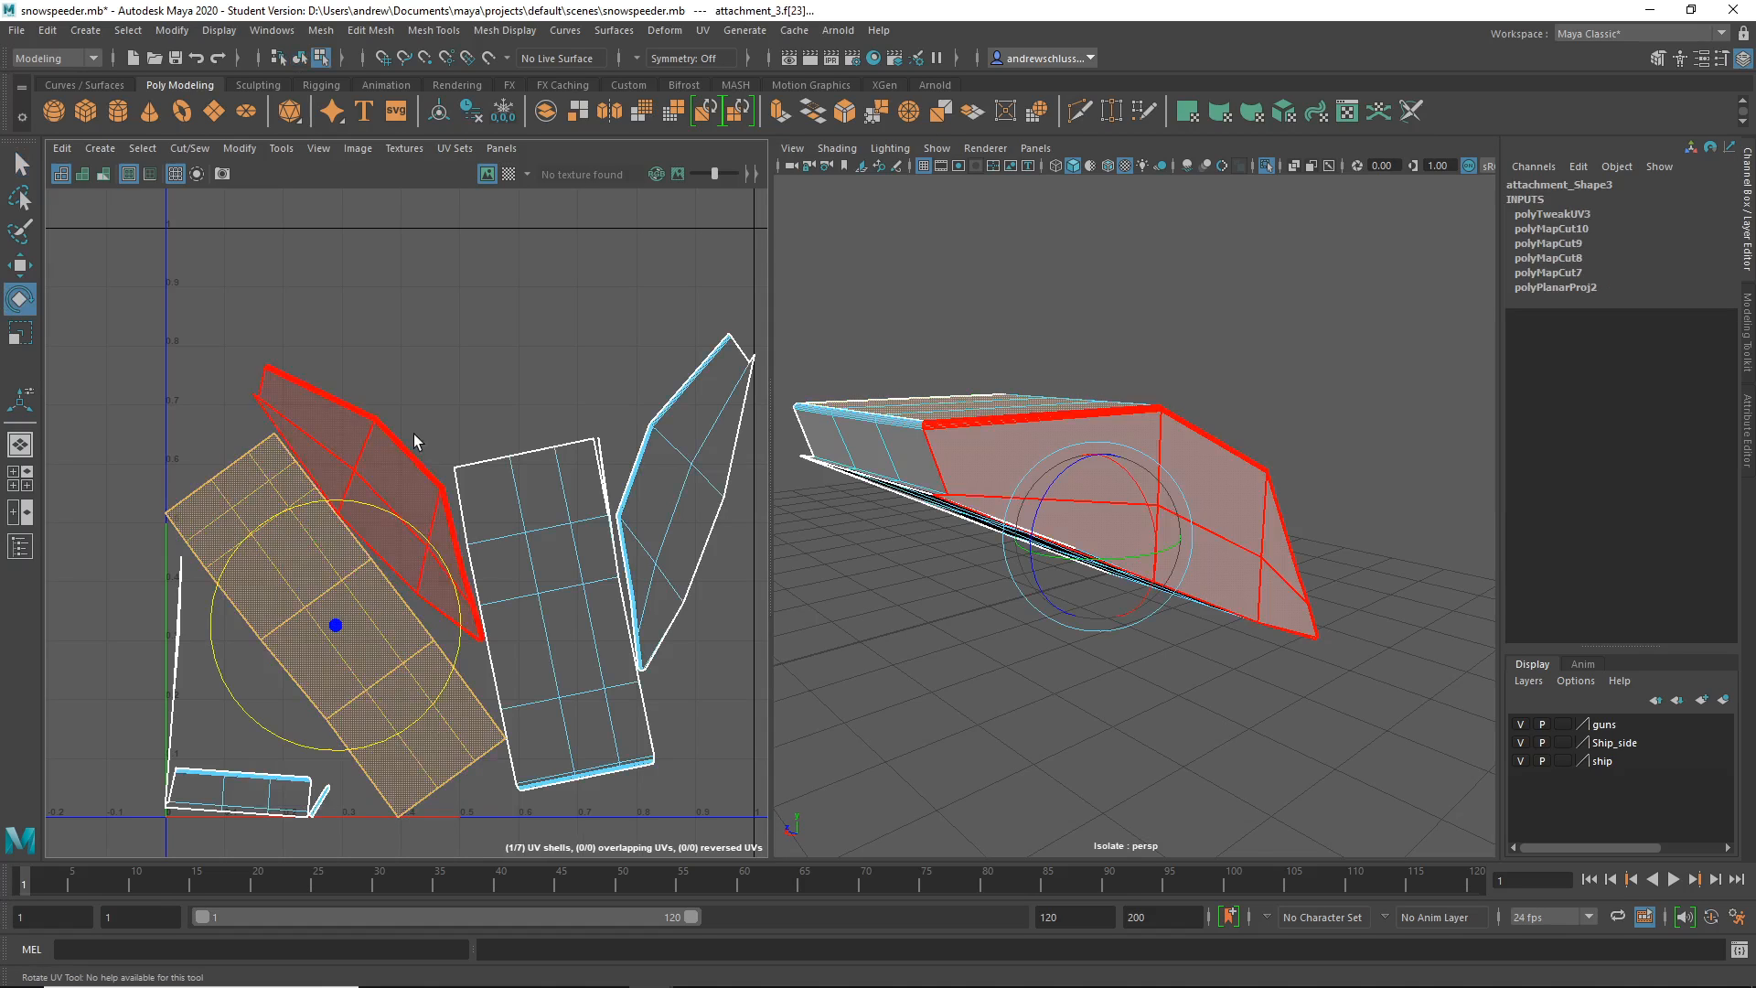
left_click_drag(413, 433, 623, 497)
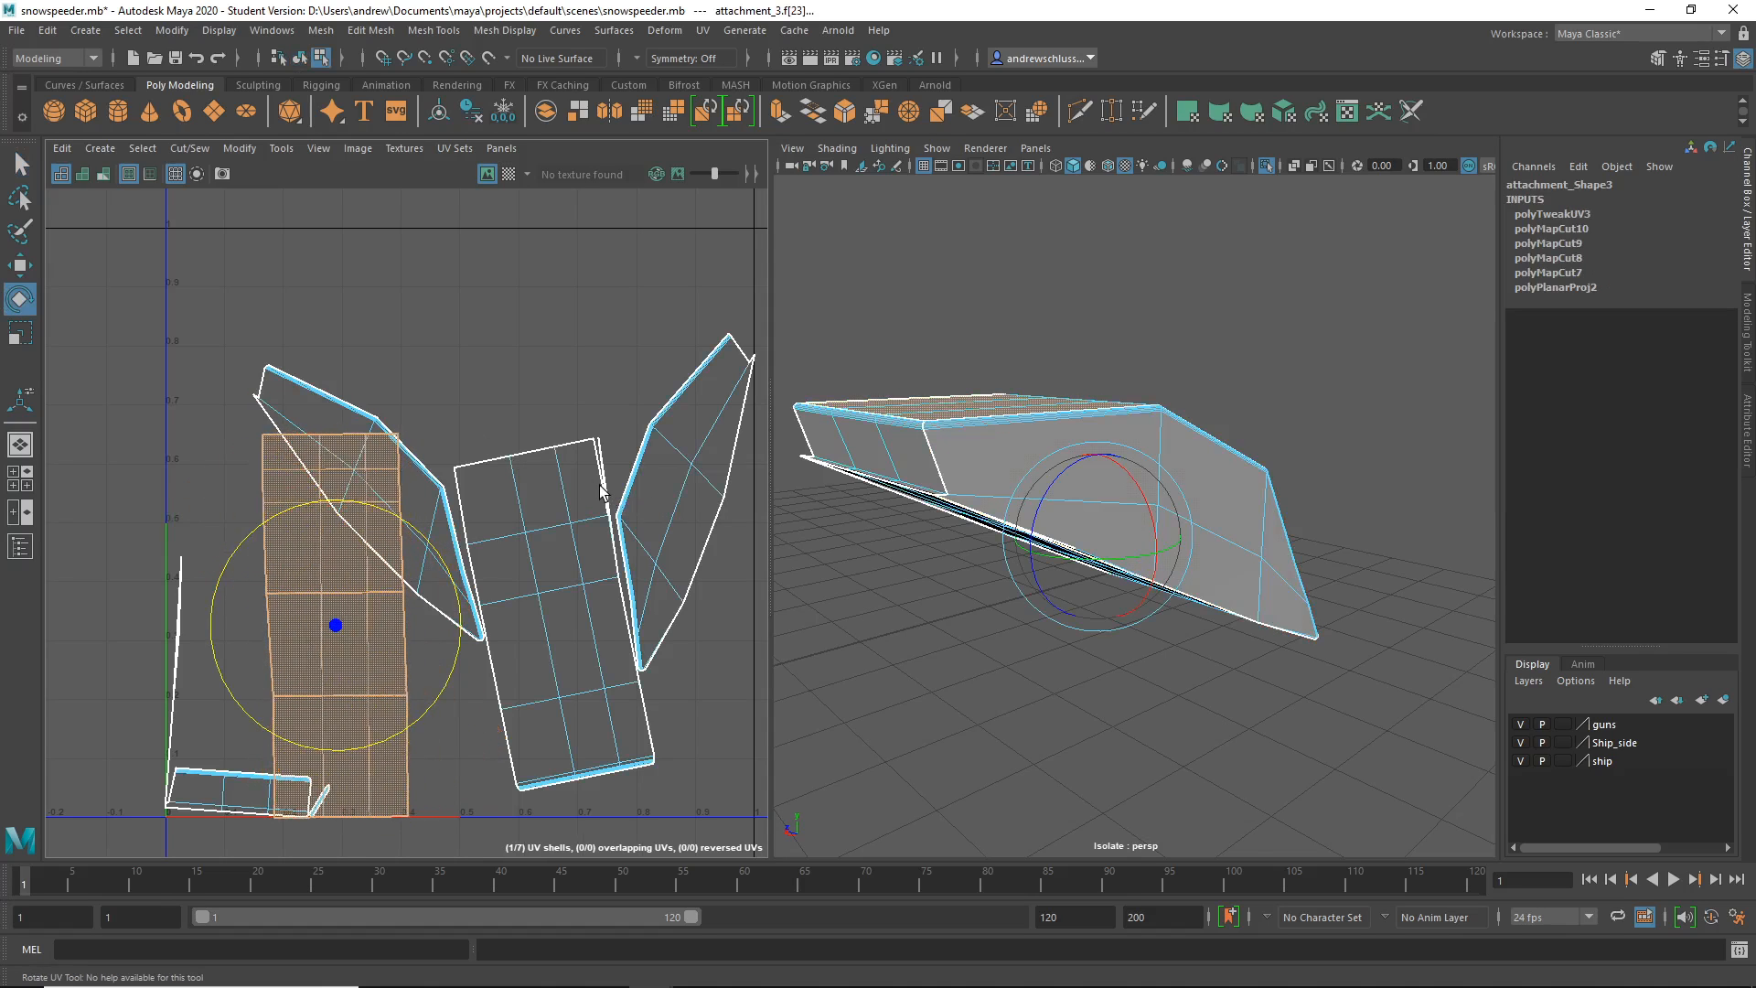
key("w")
left_click_drag(333, 619, 246, 426)
- Rotate the tilted middle shell upright
key("e")
left_click(459, 340)
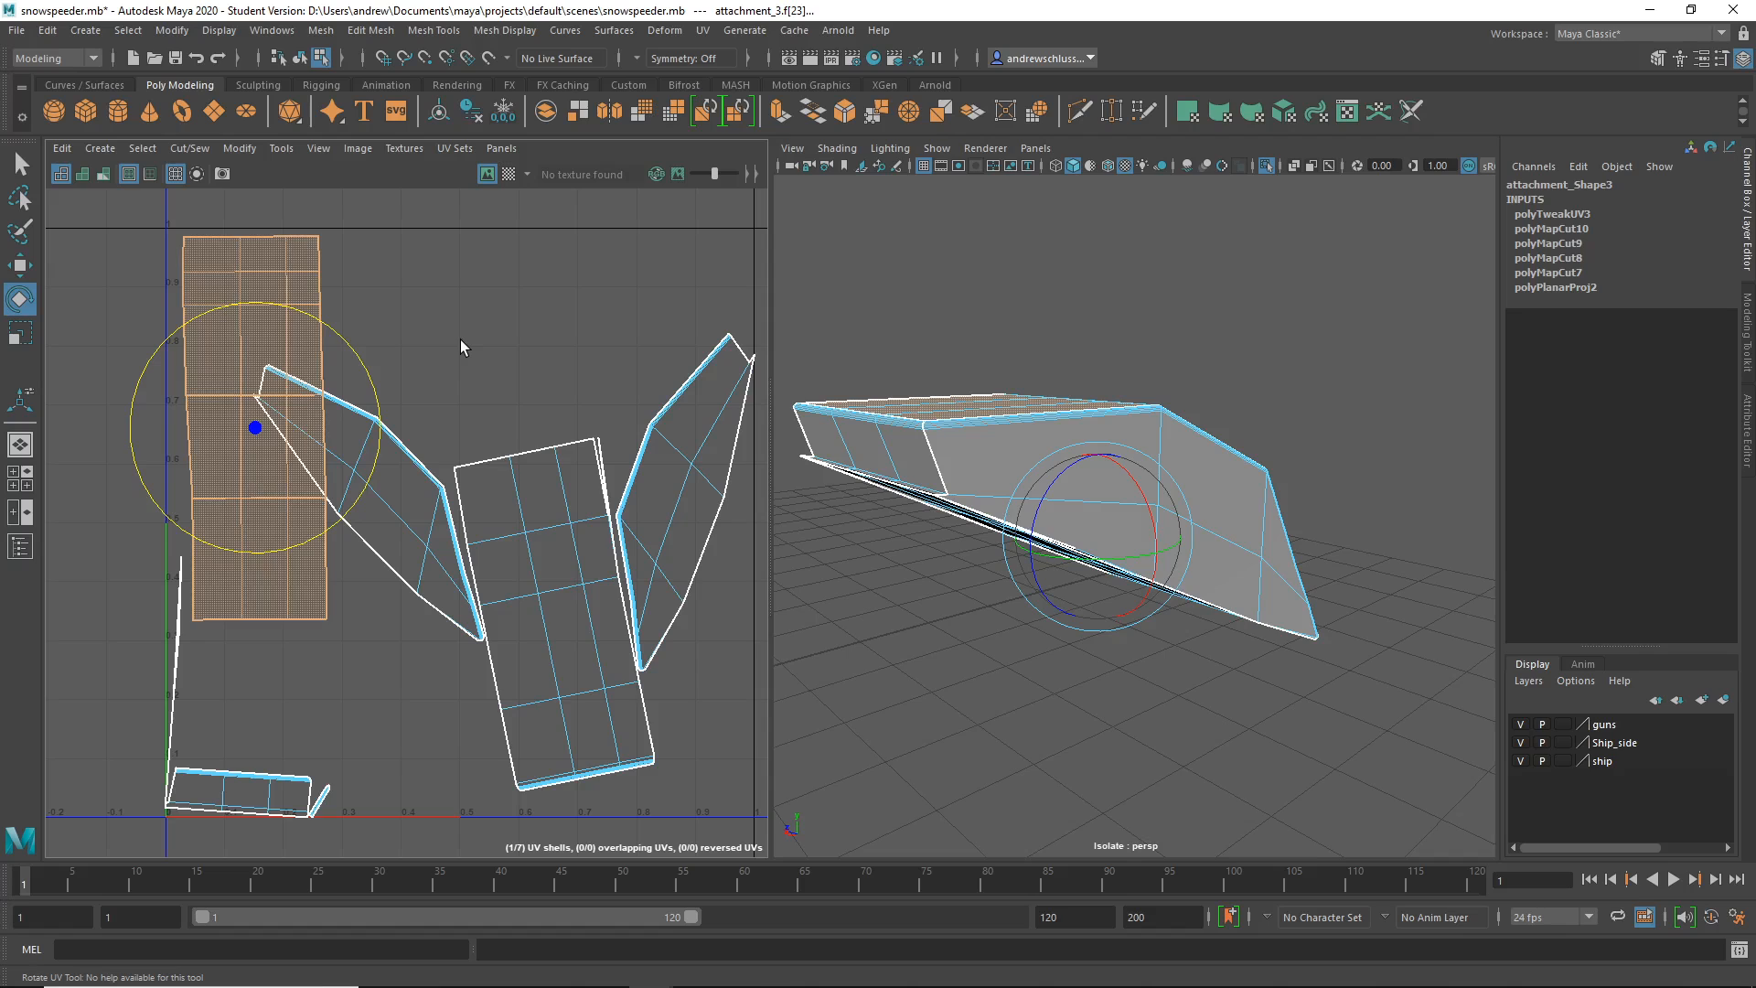
left_click(541, 512)
mouse_move(543, 448)
left_mouse_down()
mouse_move(591, 442)
mouse_move(567, 431)
left_mouse_up()
left_click(634, 456)
- Move the middle shell beside the left one and place the diamond shell next to them
key("w")
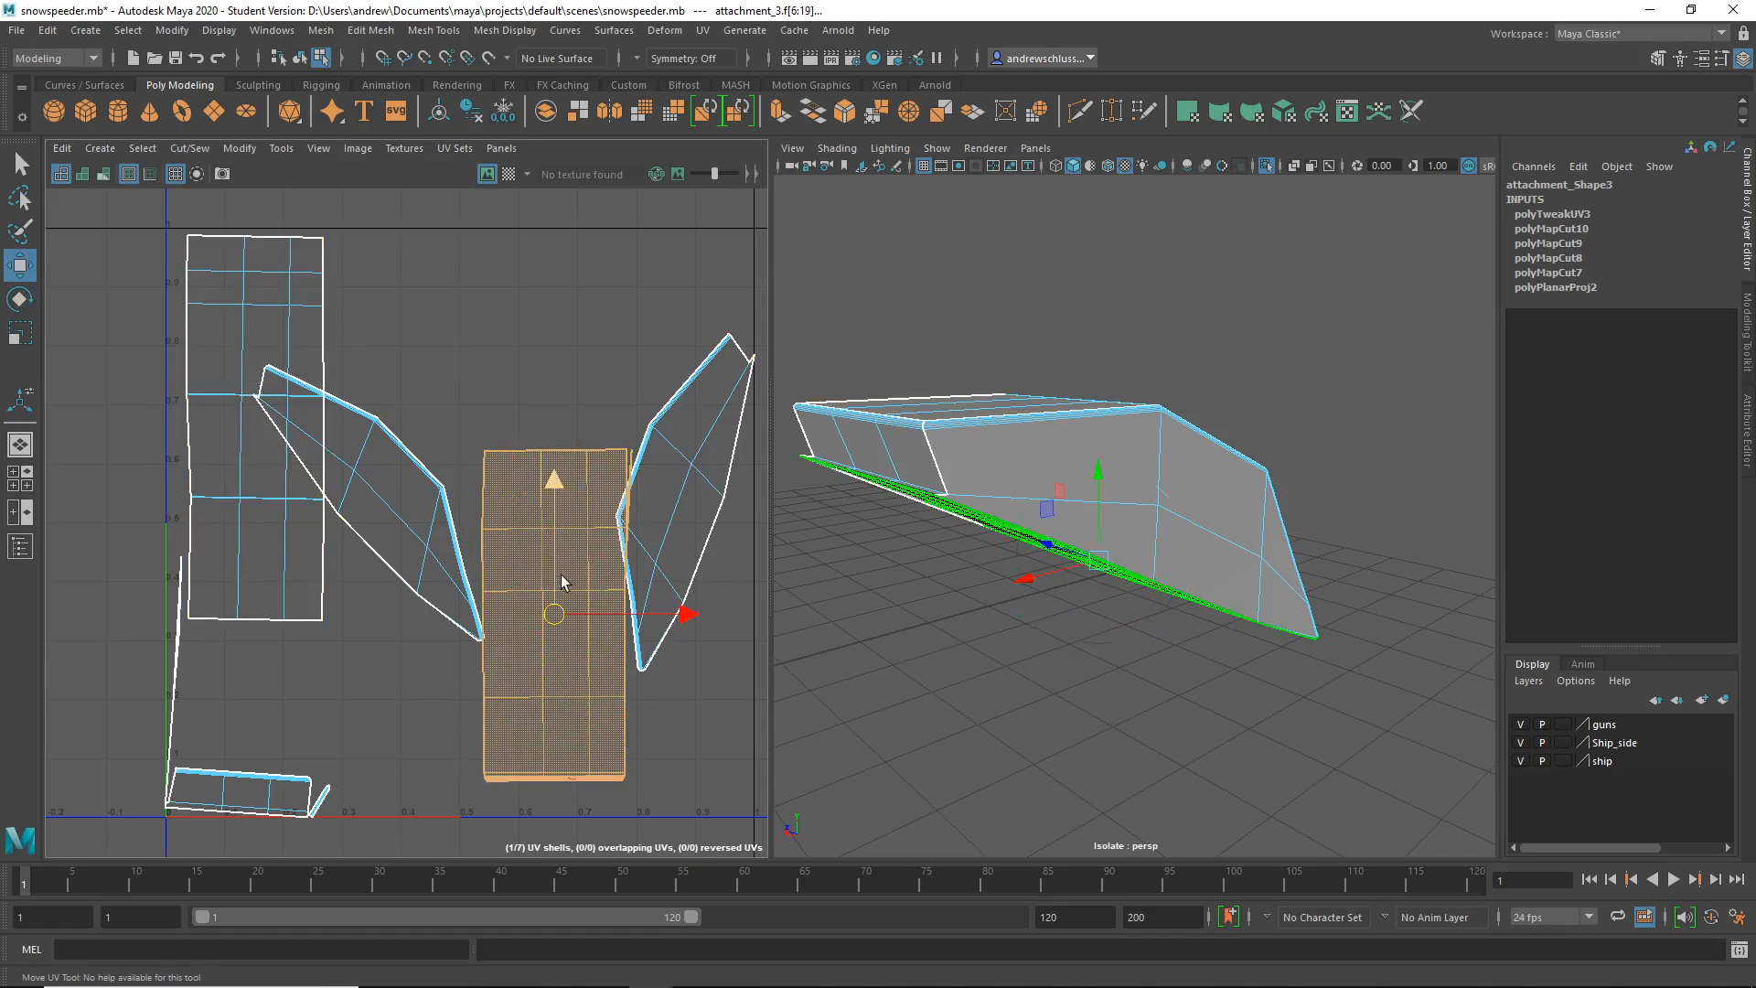
left_click_drag(556, 599, 410, 403)
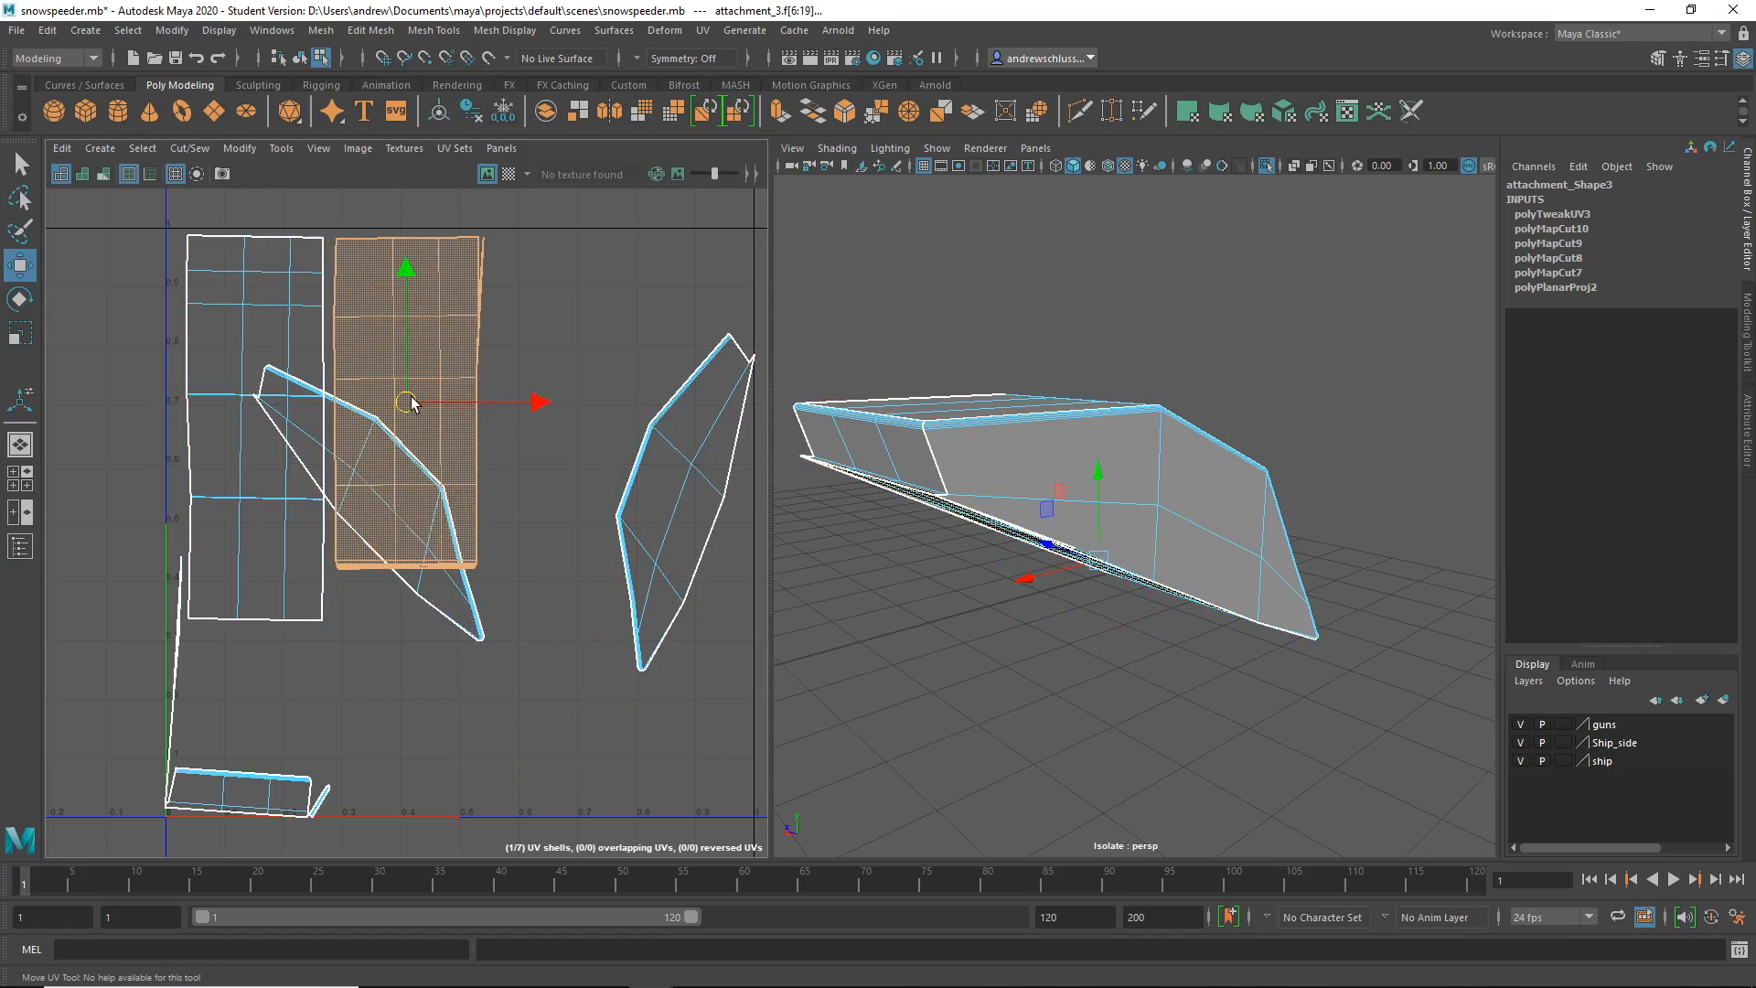
left_click(622, 478)
key("e")
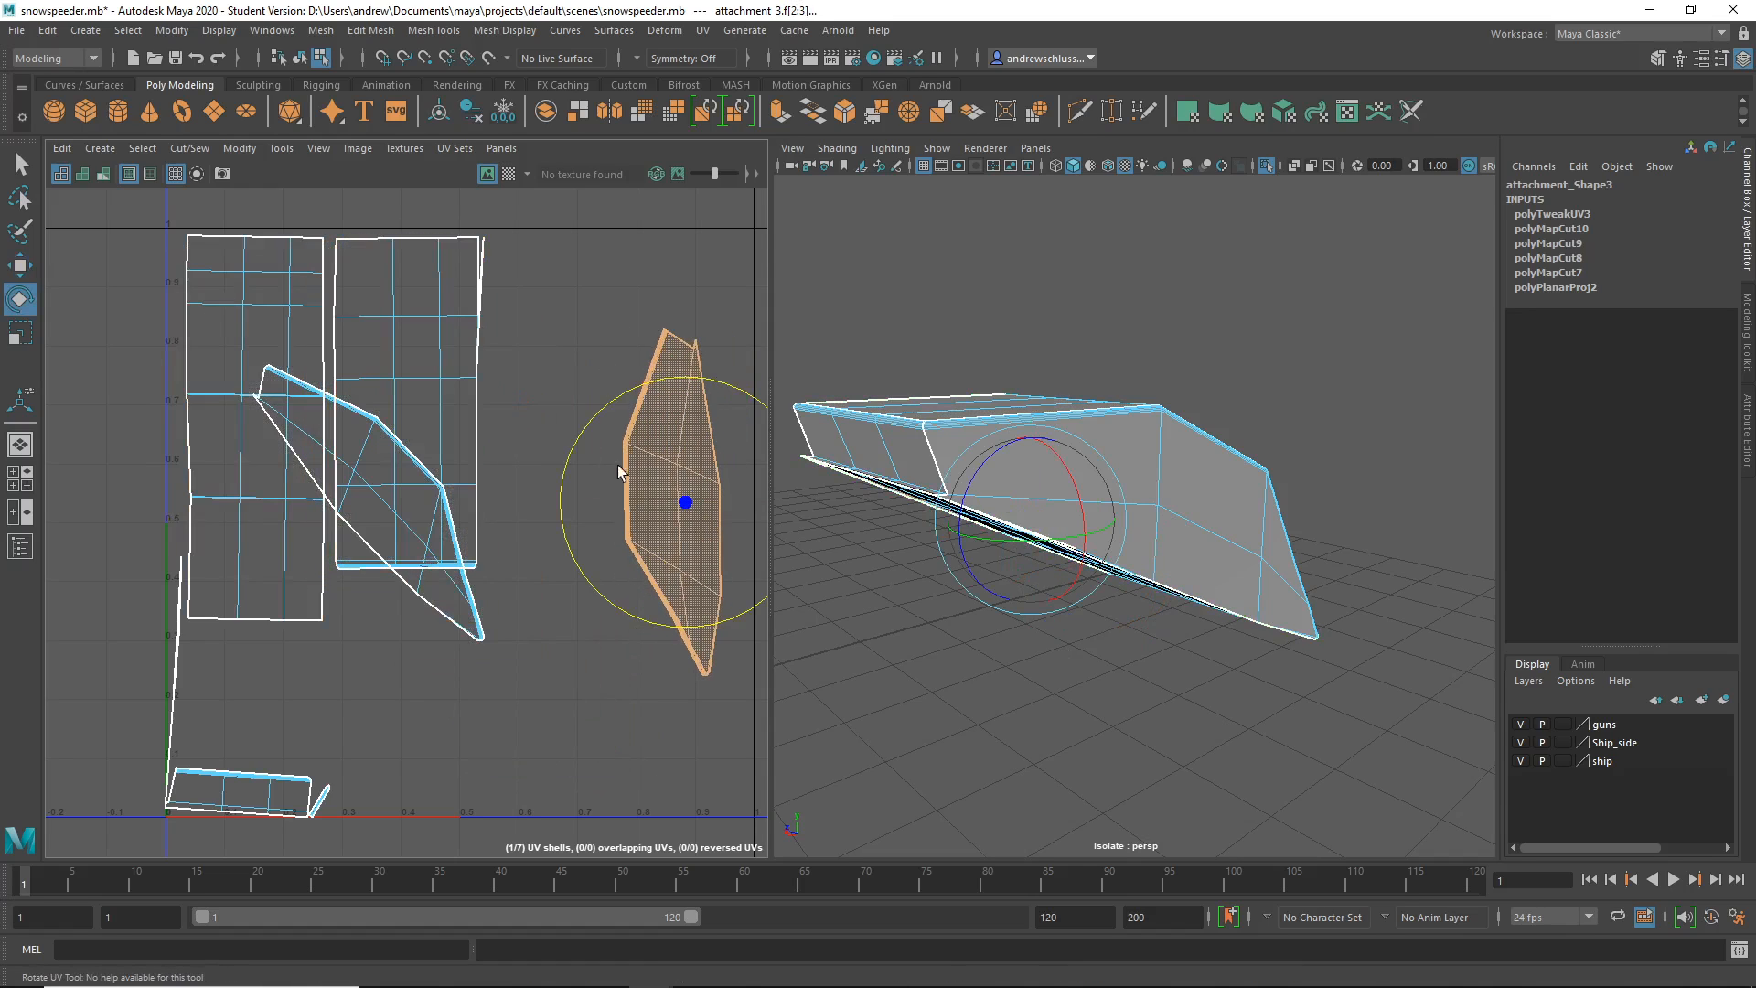
key("w")
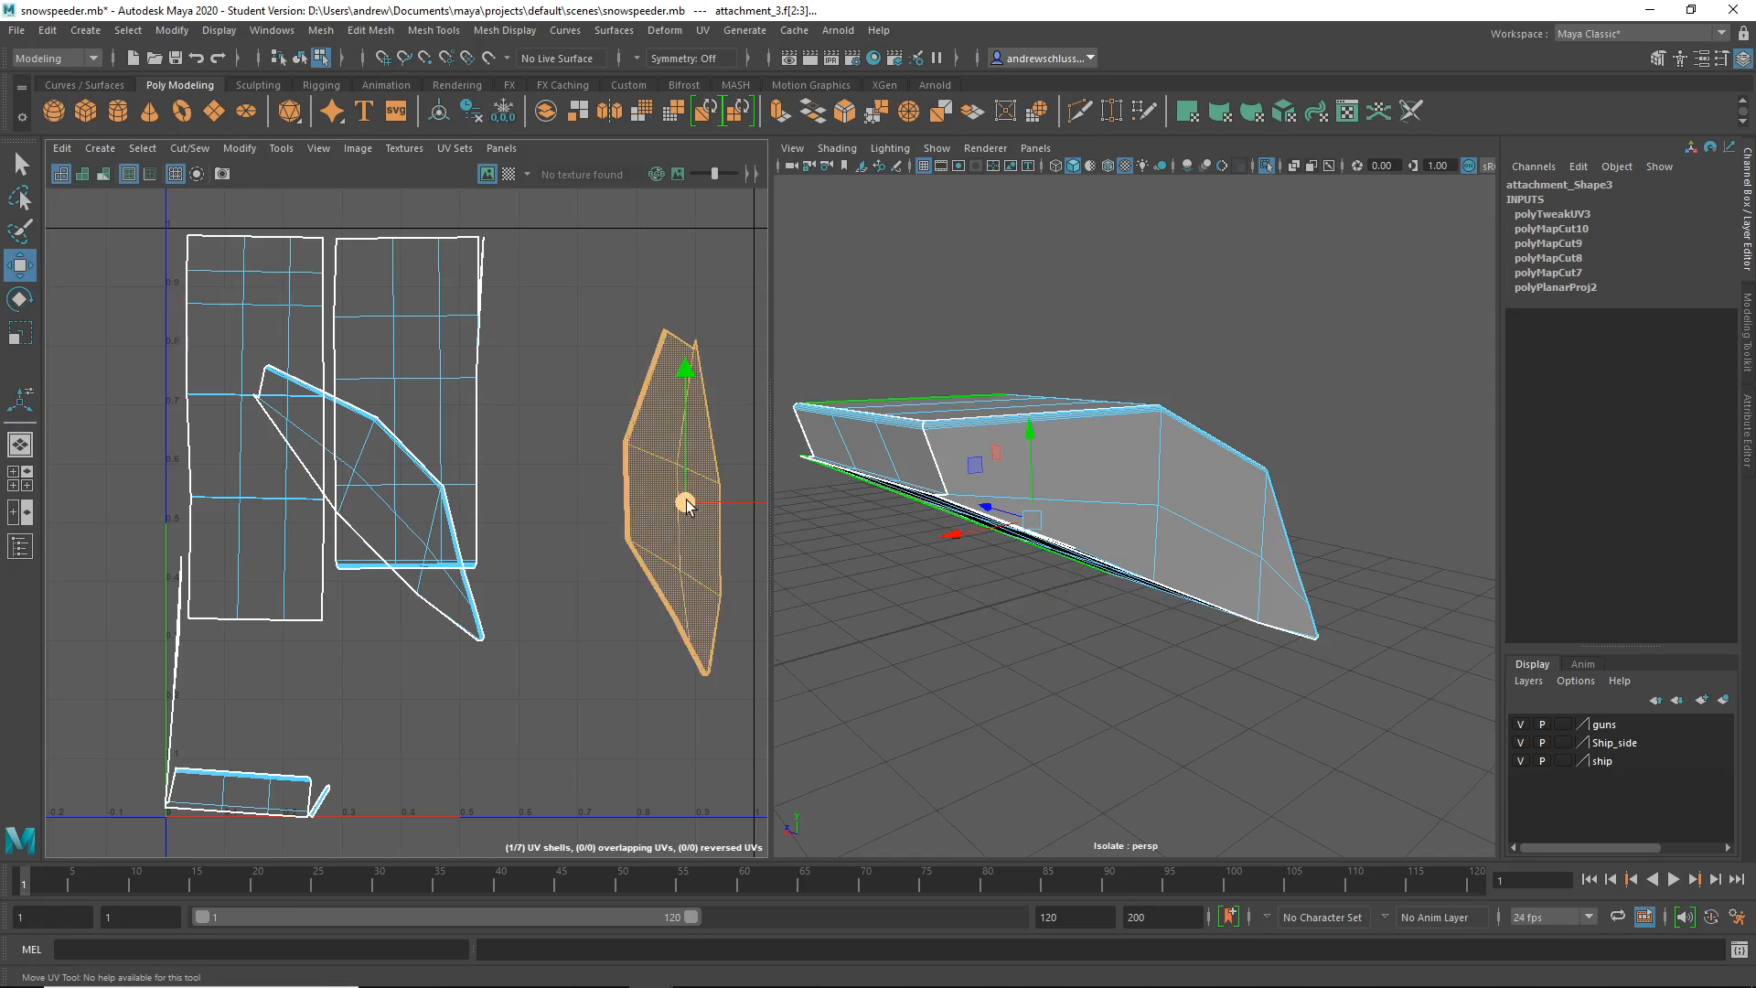
left_click_drag(685, 501, 555, 404)
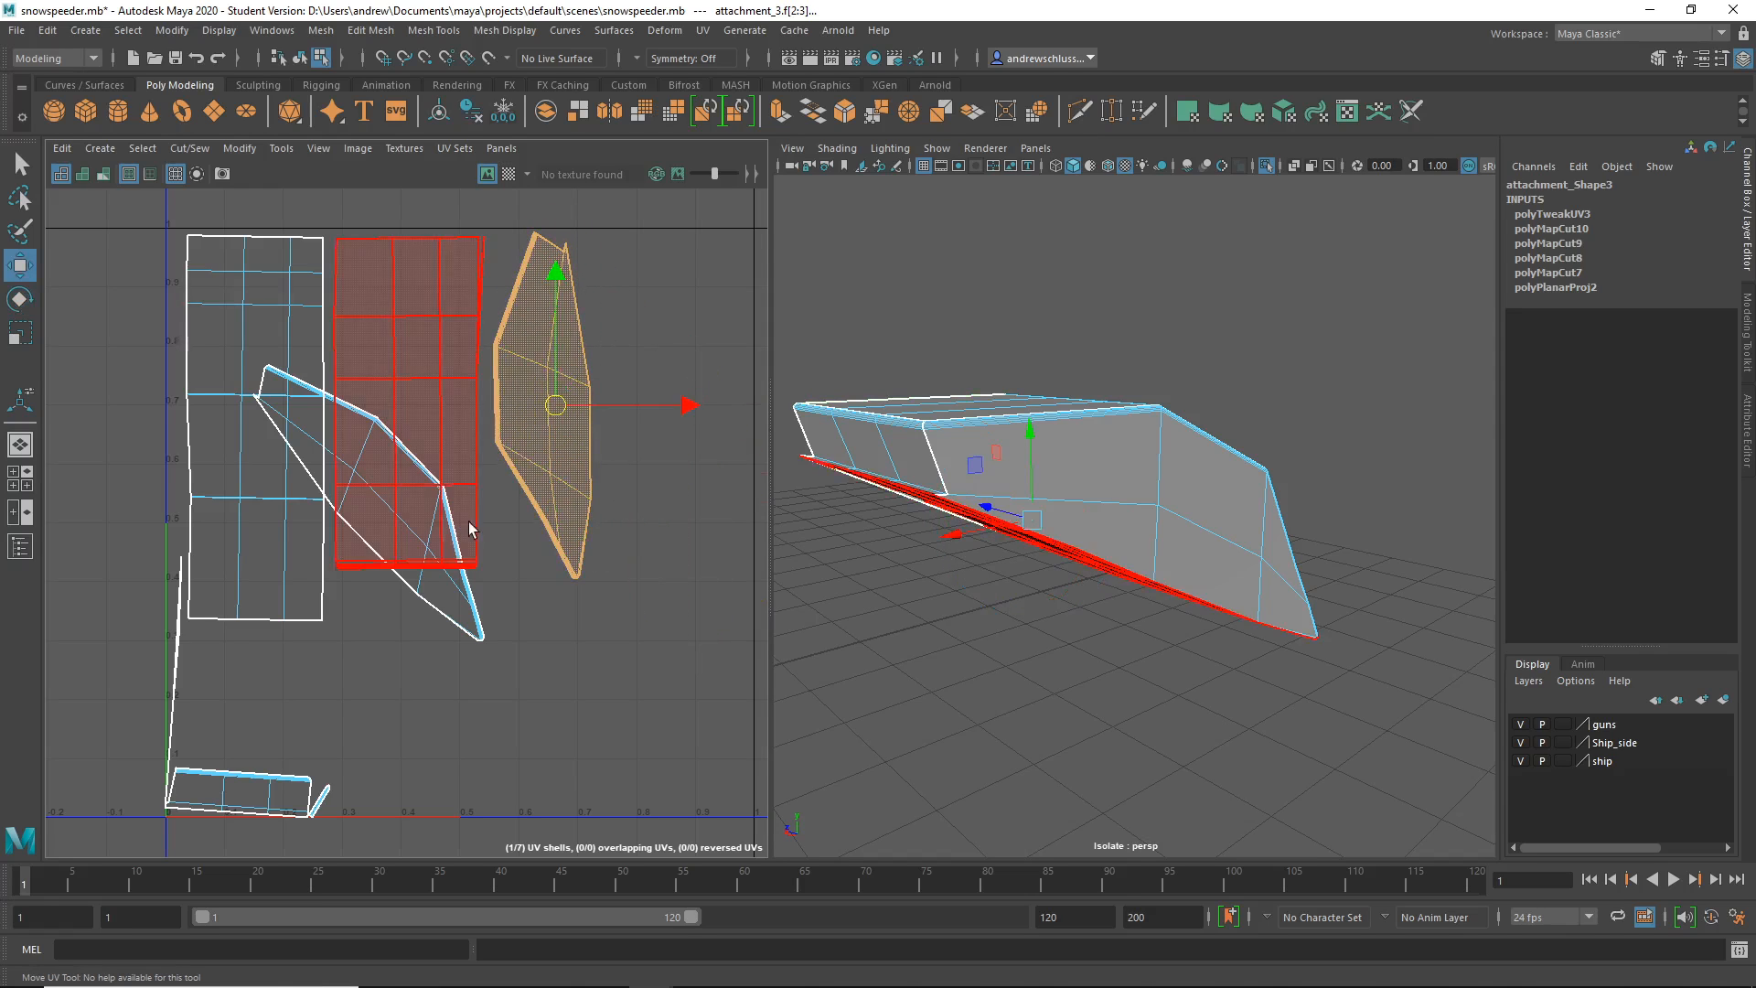
- Rotate the diagonal shell near vertical on the right, and move the bottom strip up beneath
left_click(481, 630)
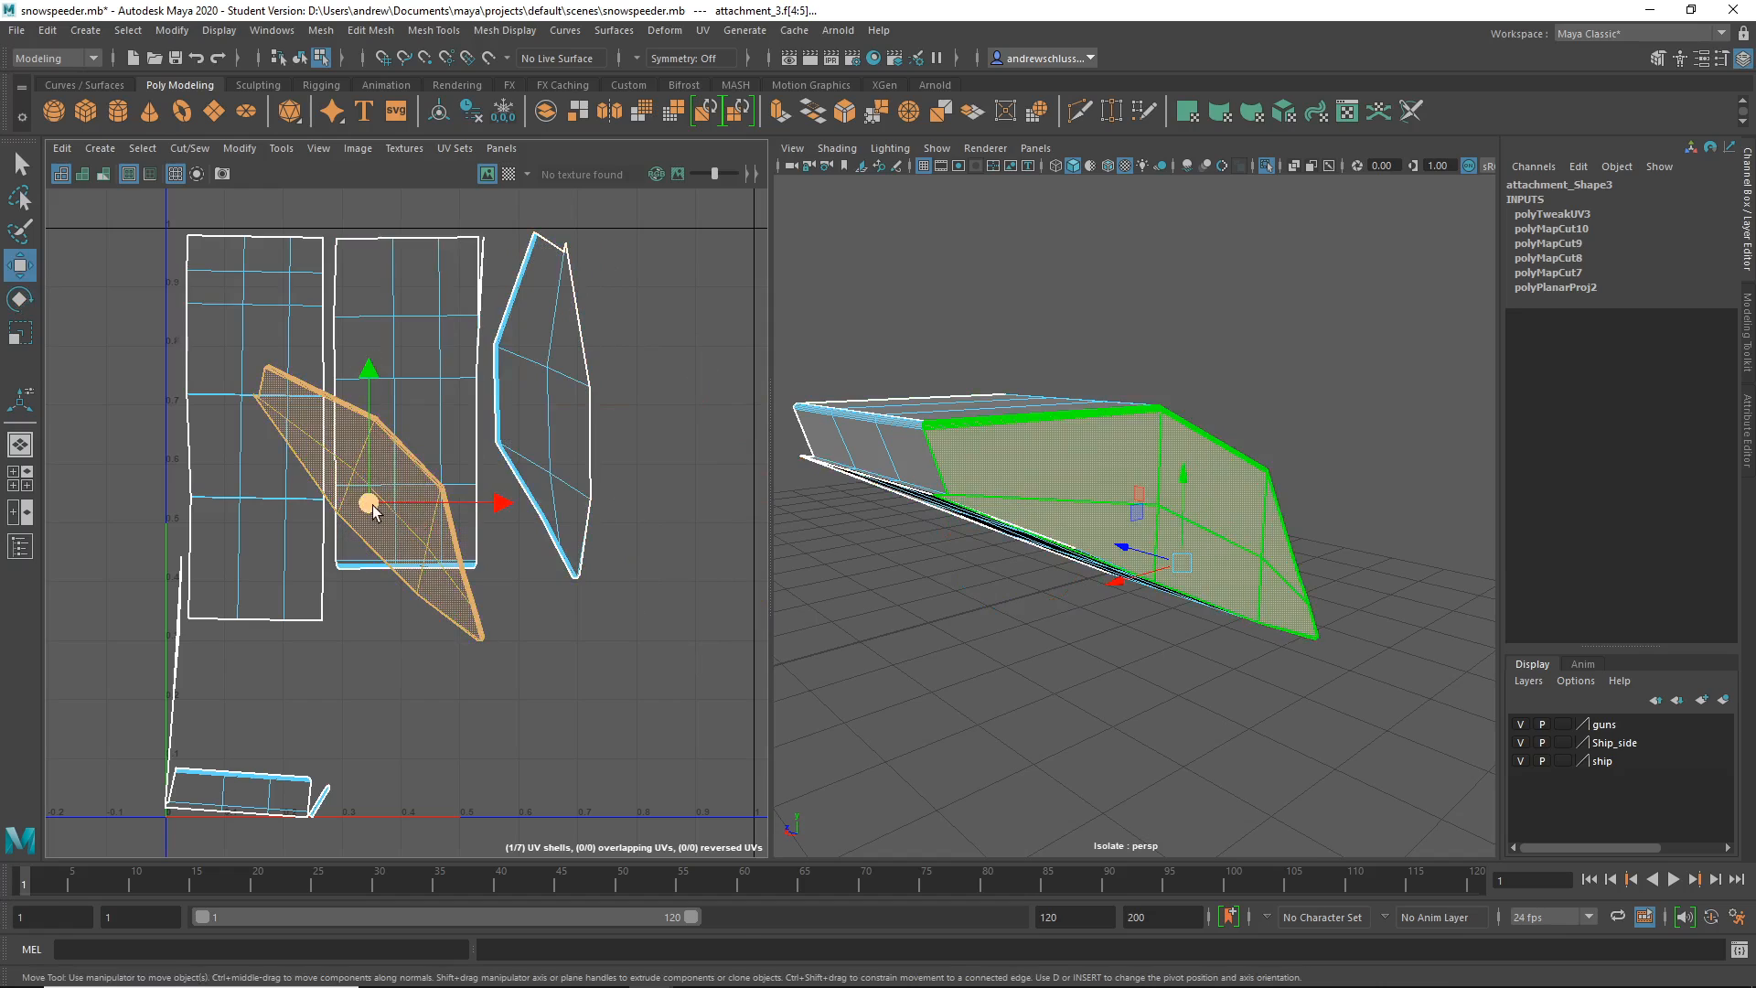
left_click_drag(389, 494, 585, 667)
key("e")
left_click_drag(611, 518, 694, 589)
key("w")
left_click_drag(611, 670, 647, 416)
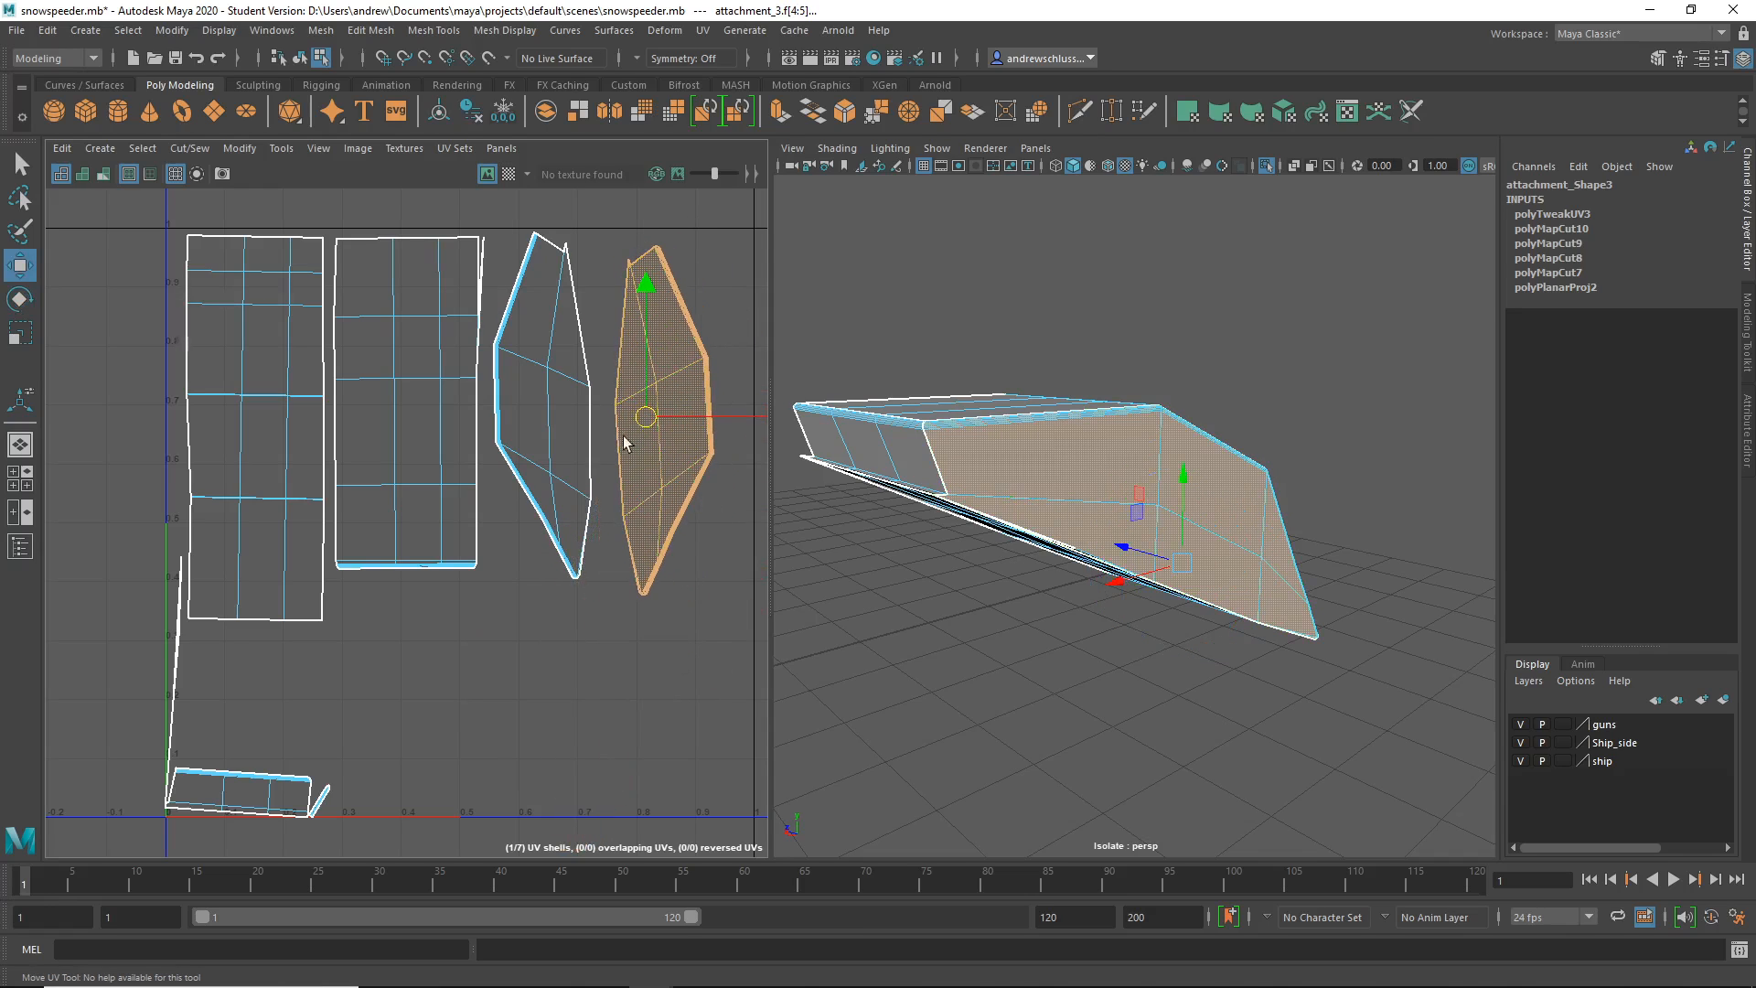
left_click(240, 792)
left_click_drag(322, 786, 427, 634)
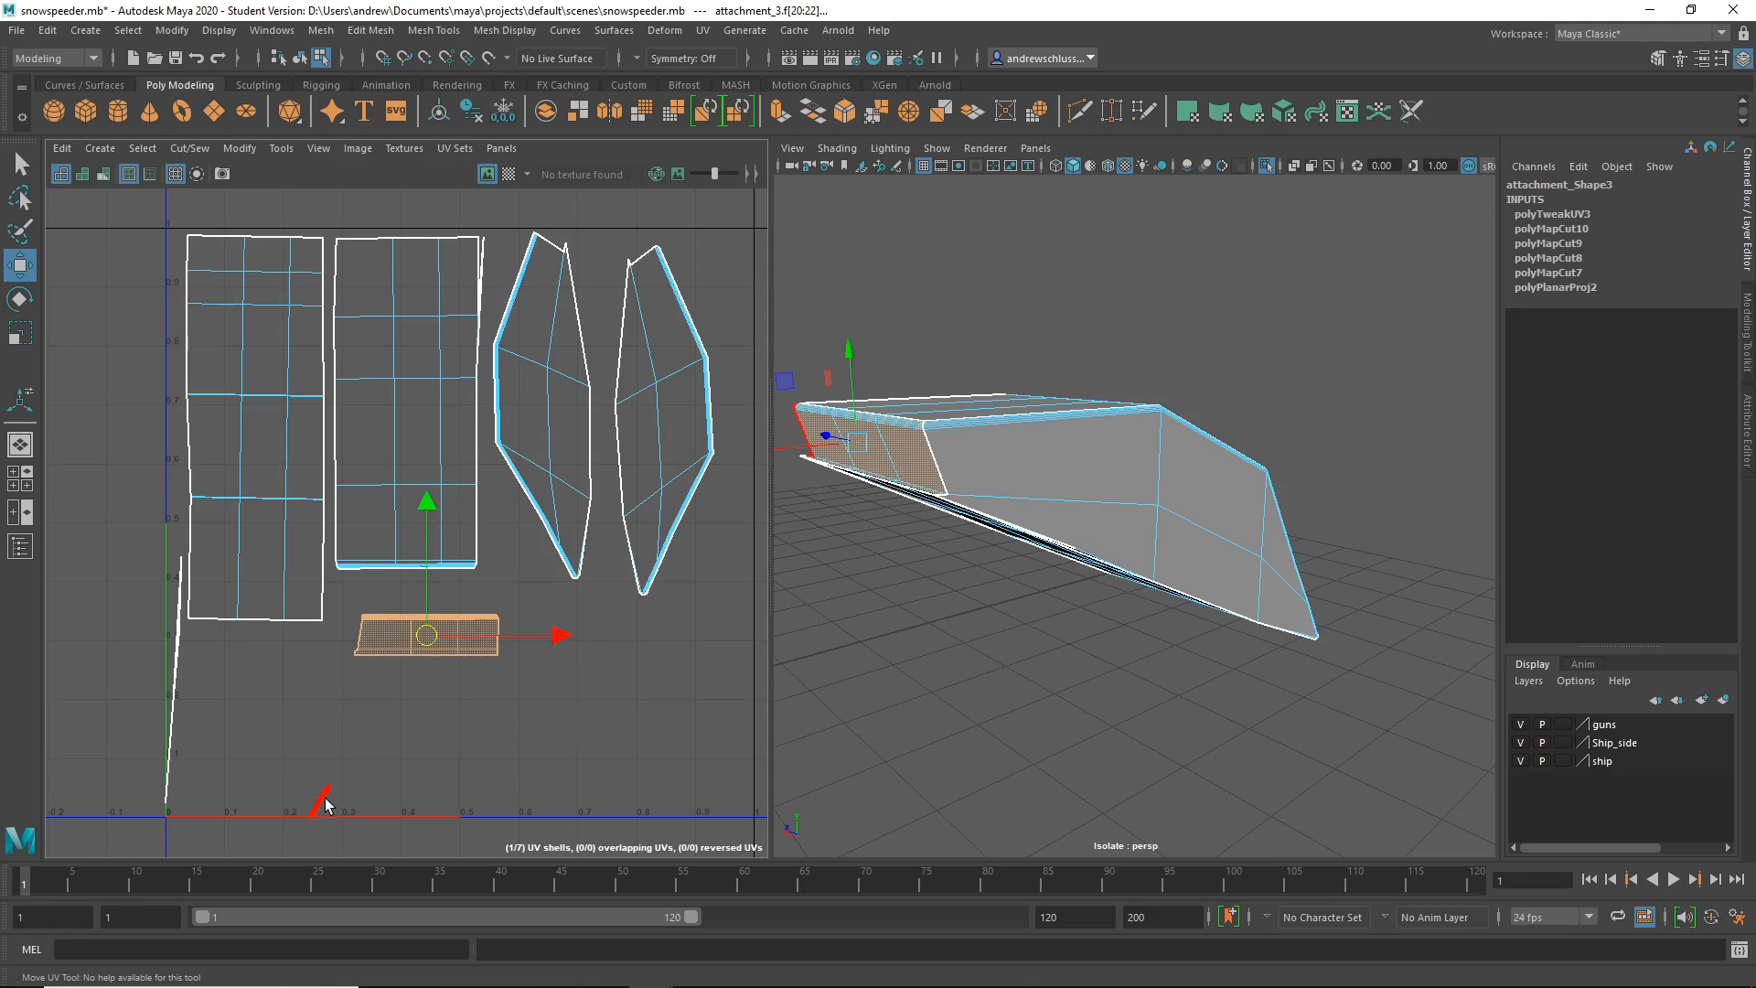
- Frame the small sliver shell in the 3D view and orbit to the attachment's rounded corner
left_click(319, 800)
key("f")
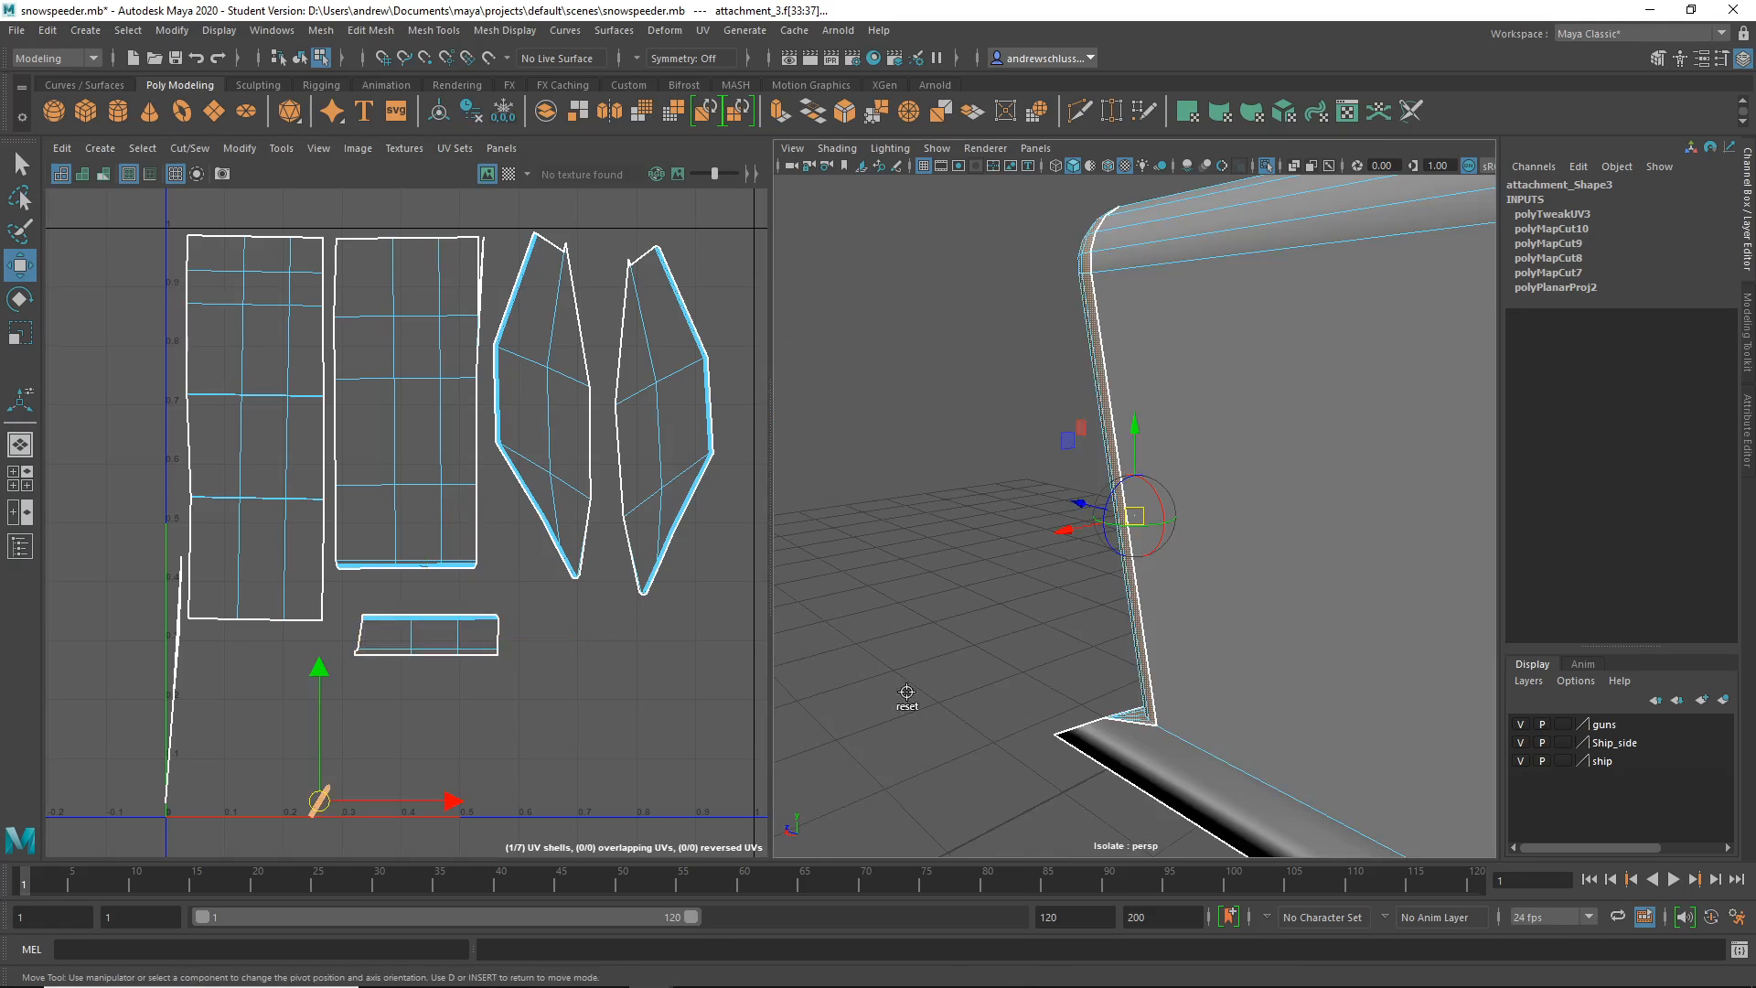
left_click_drag(908, 698, 1052, 666, "alt")
key("d")
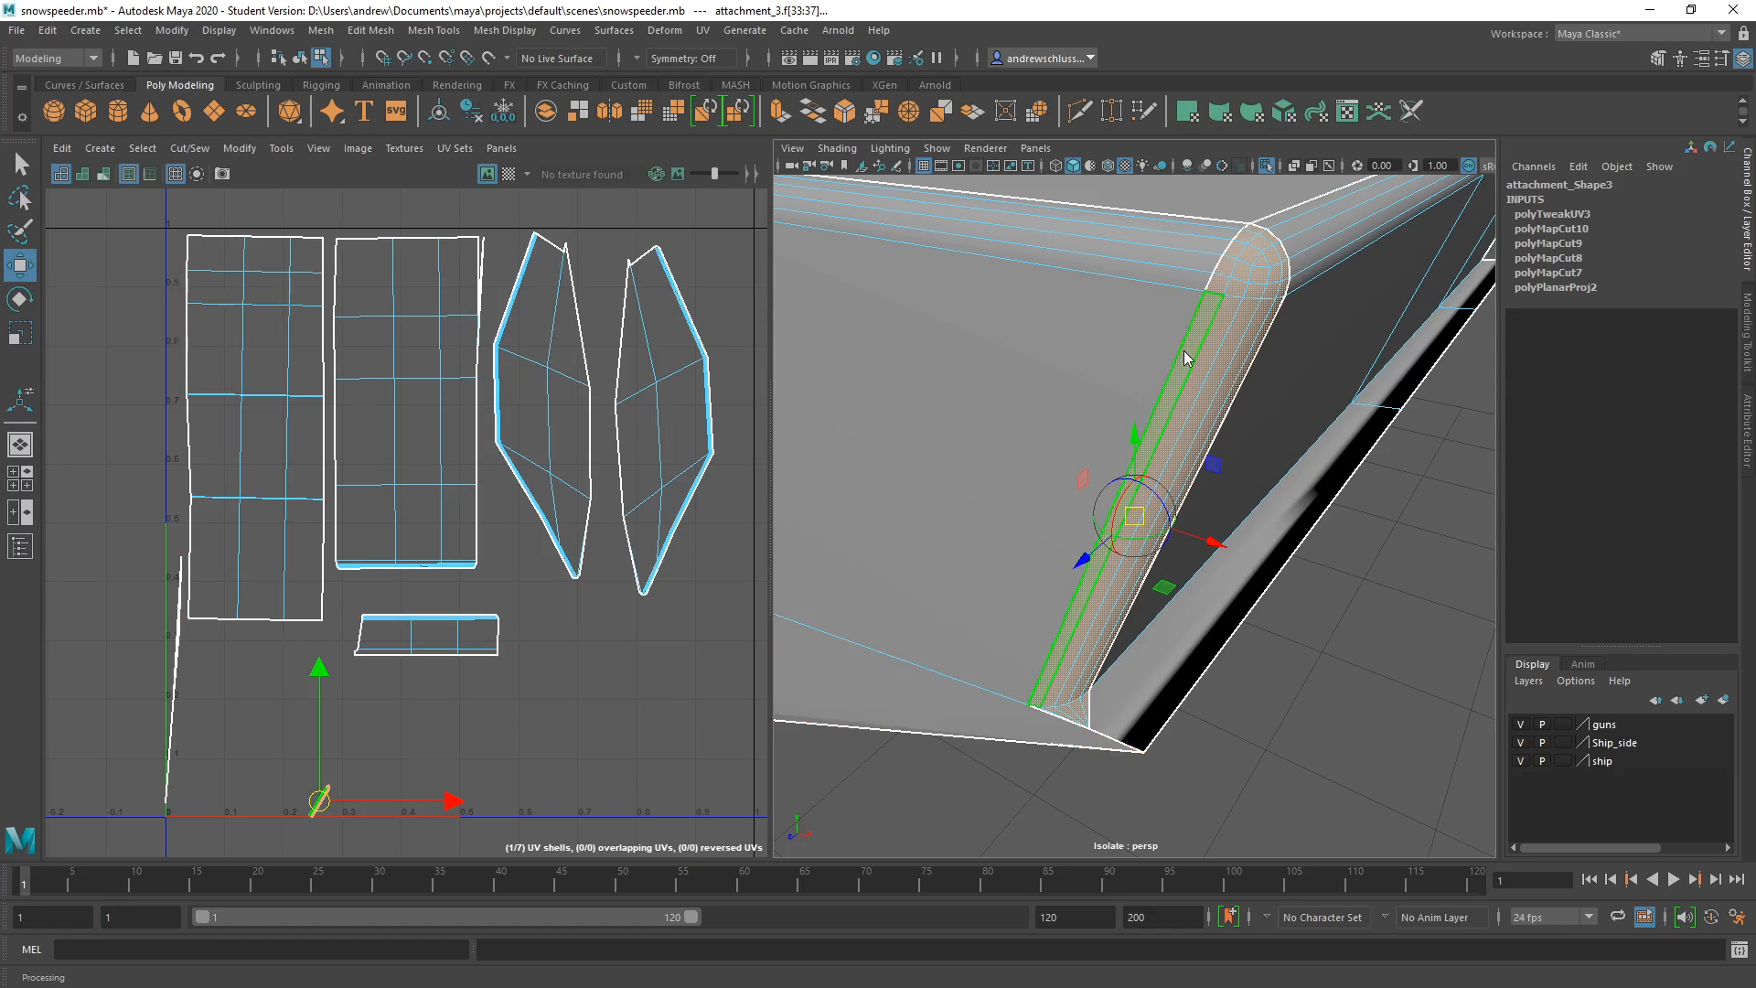
key("d")
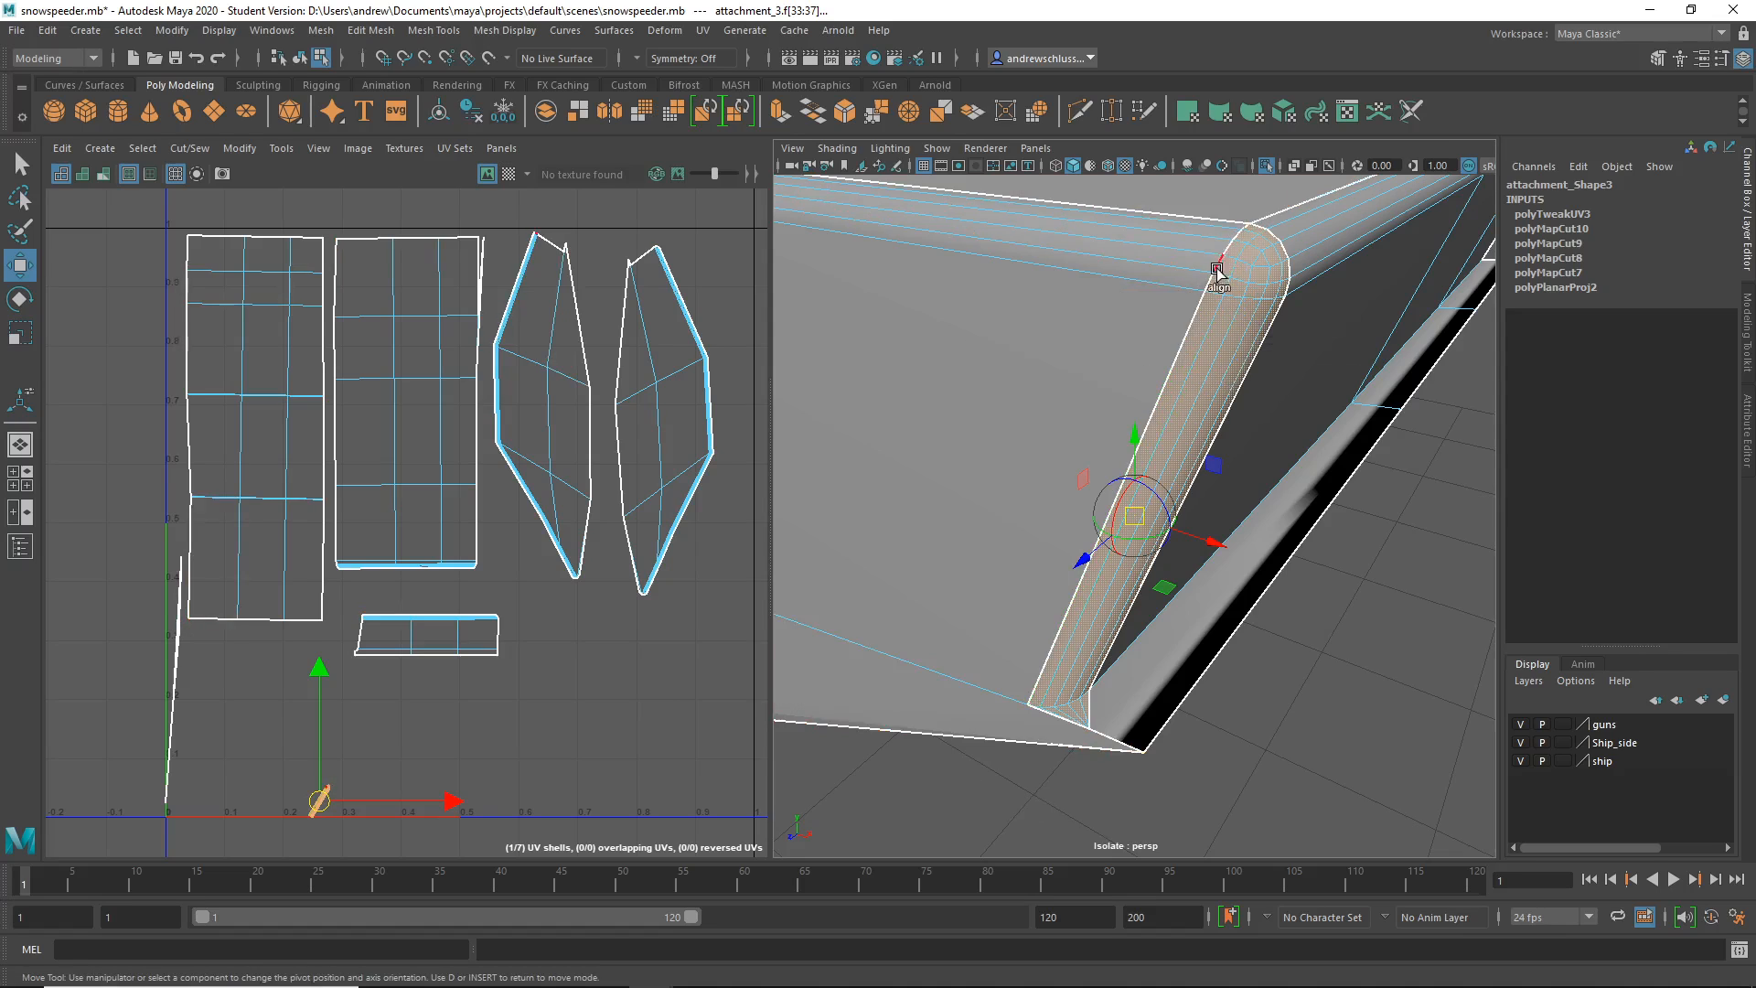
- Select the rounded corner's edge in edge mode, ready to add the long border edge
right_click_drag(1217, 271, 1209, 236)
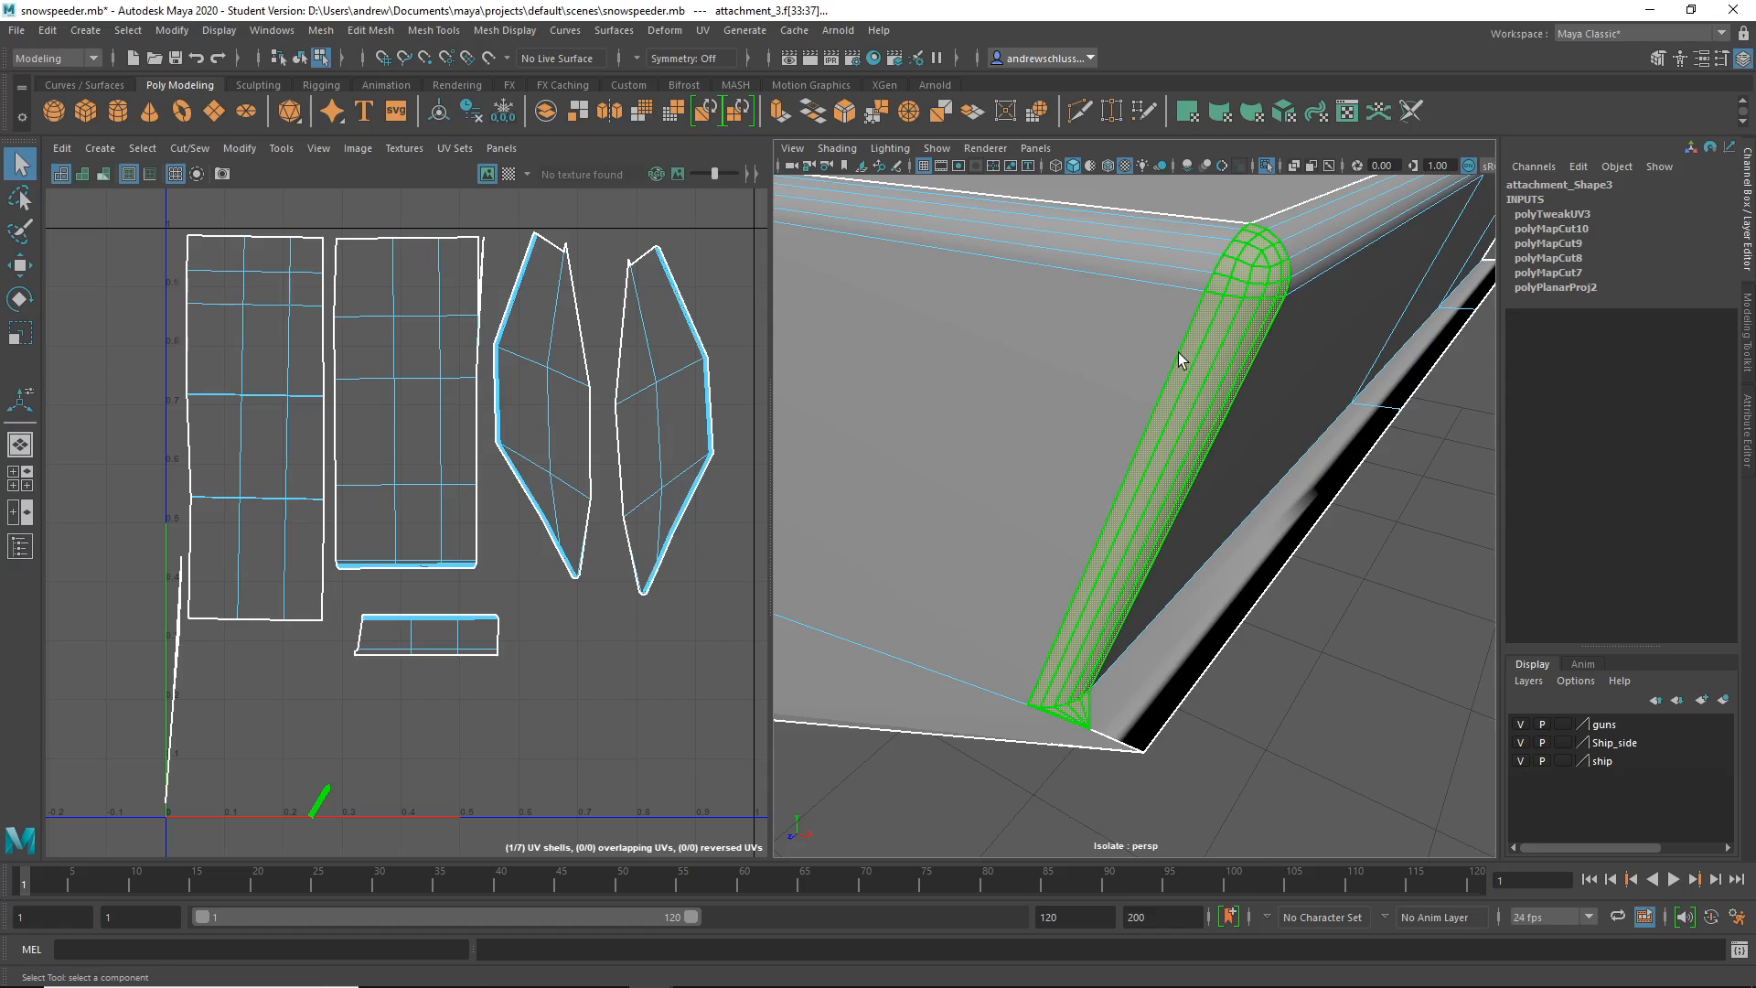
right_click_drag(1180, 359, 1235, 256)
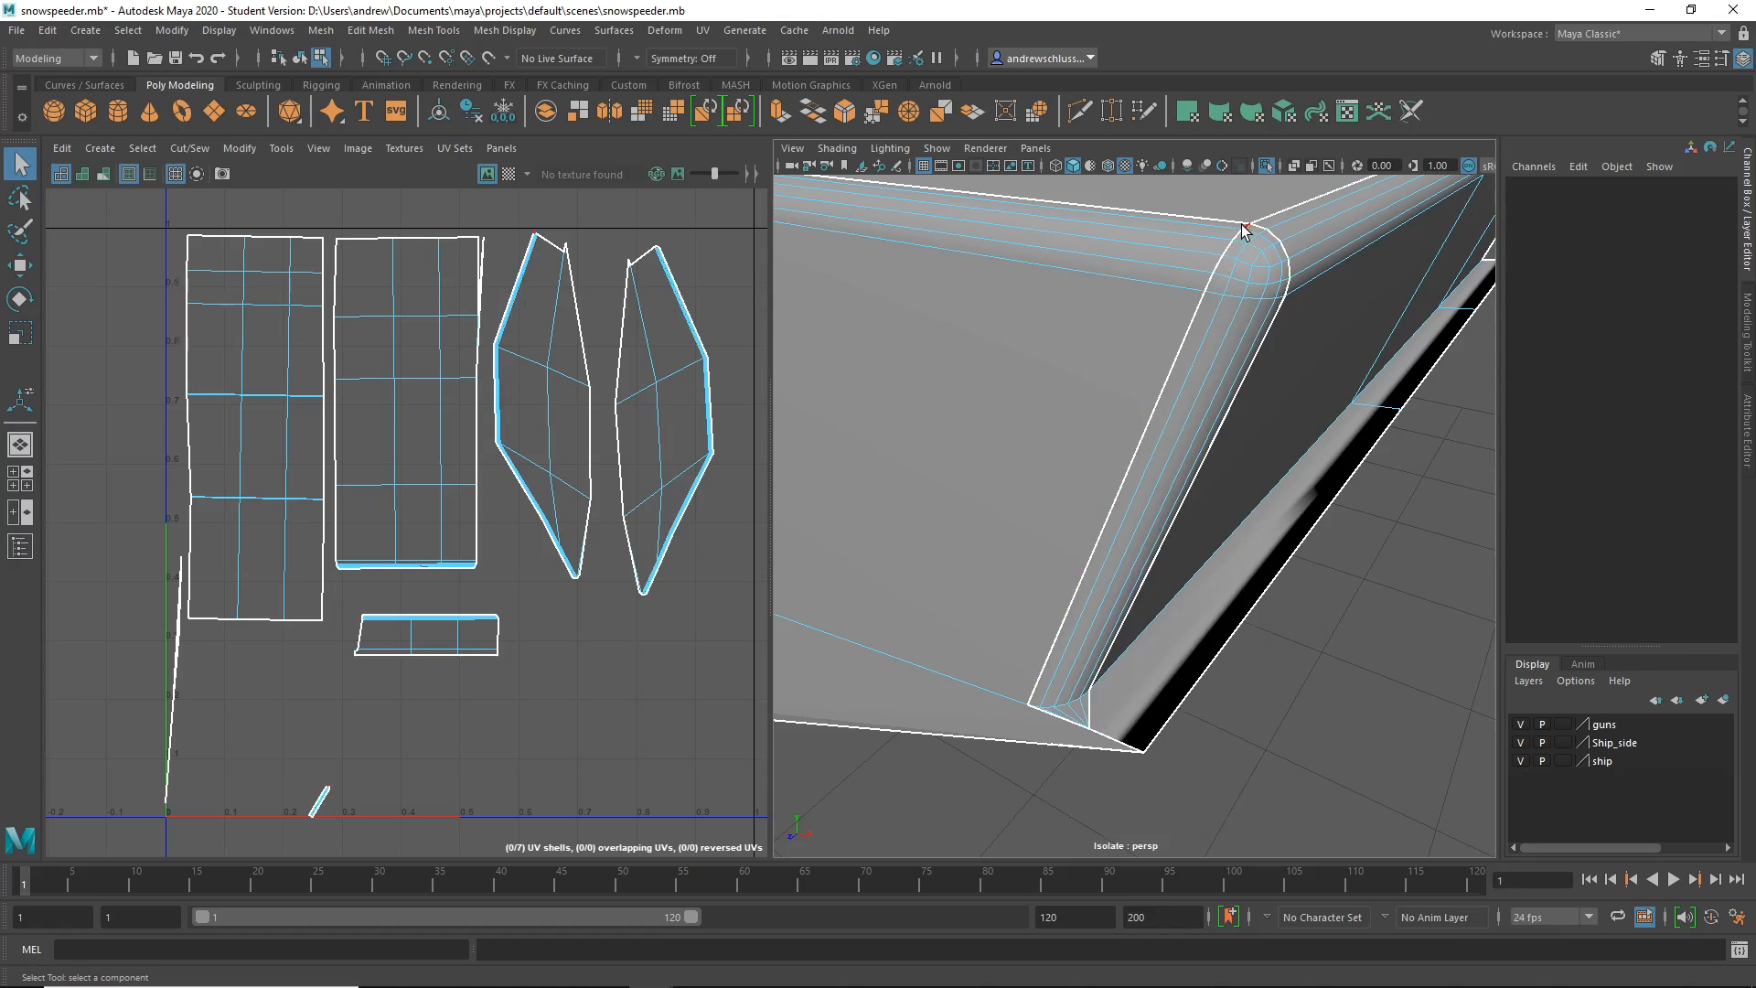
left_click(1242, 228)
left_click_drag(1262, 681, 1249, 631, "alt")
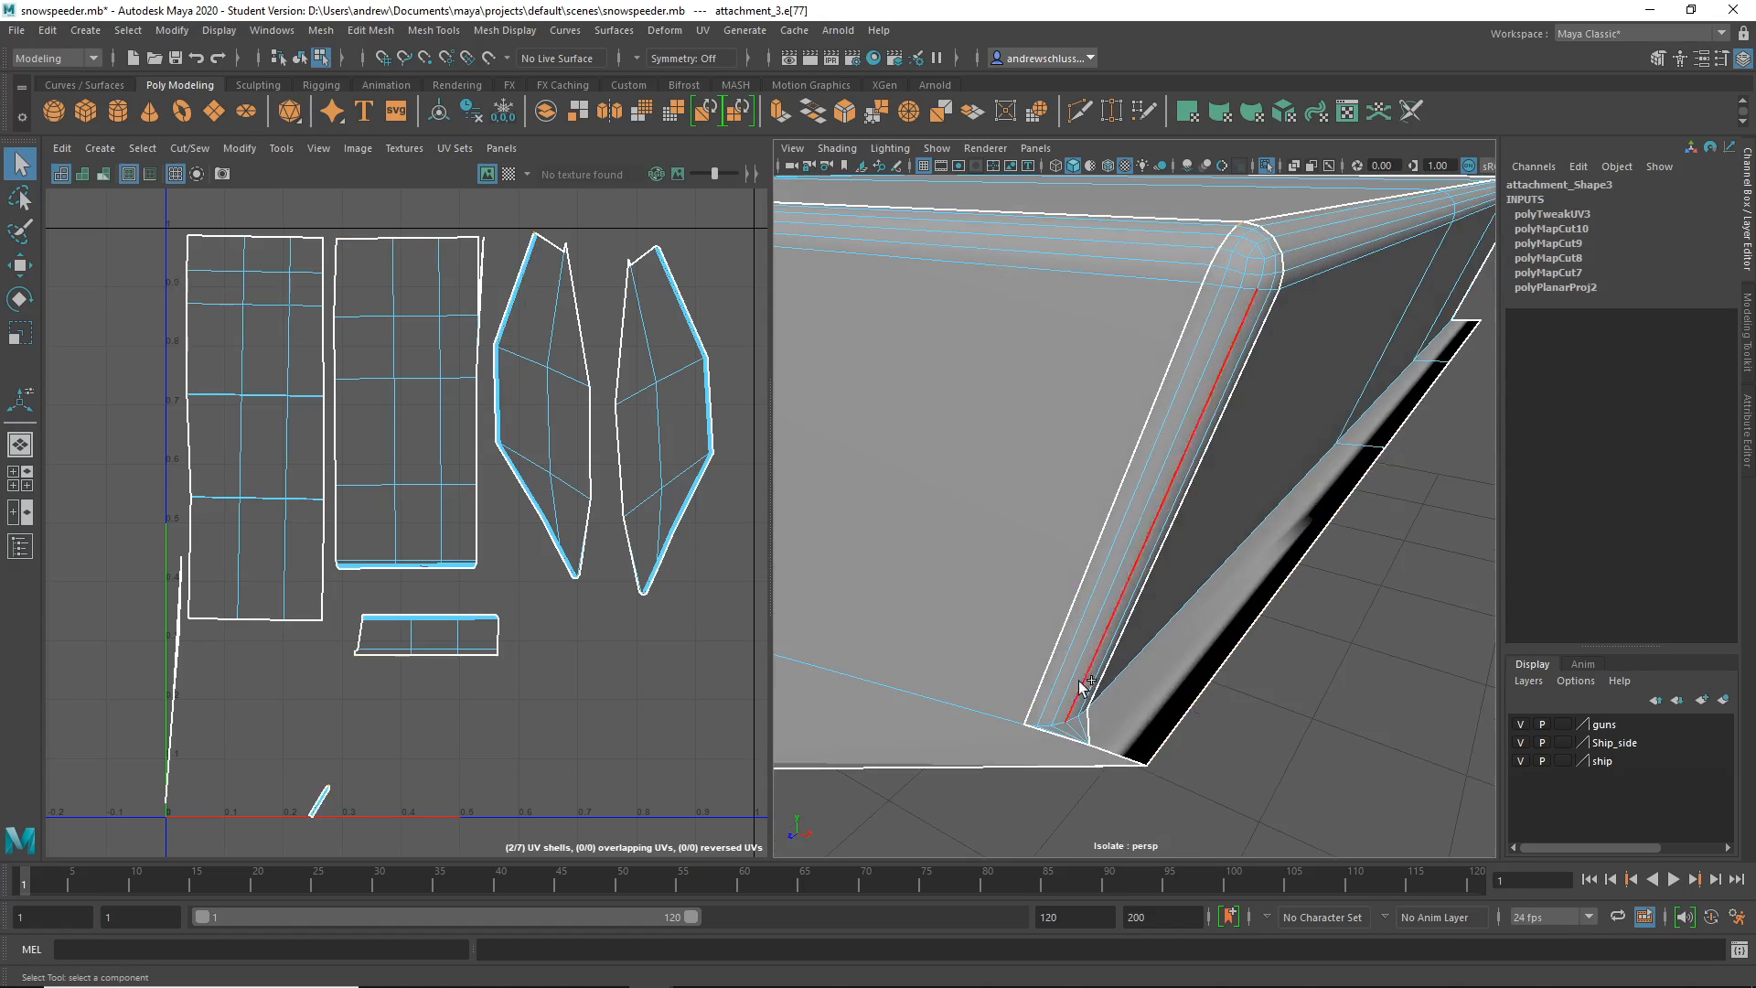
- Add the long border edge and Move and Sew the sliver onto its neighbouring shell
left_click(1025, 701, "shift")
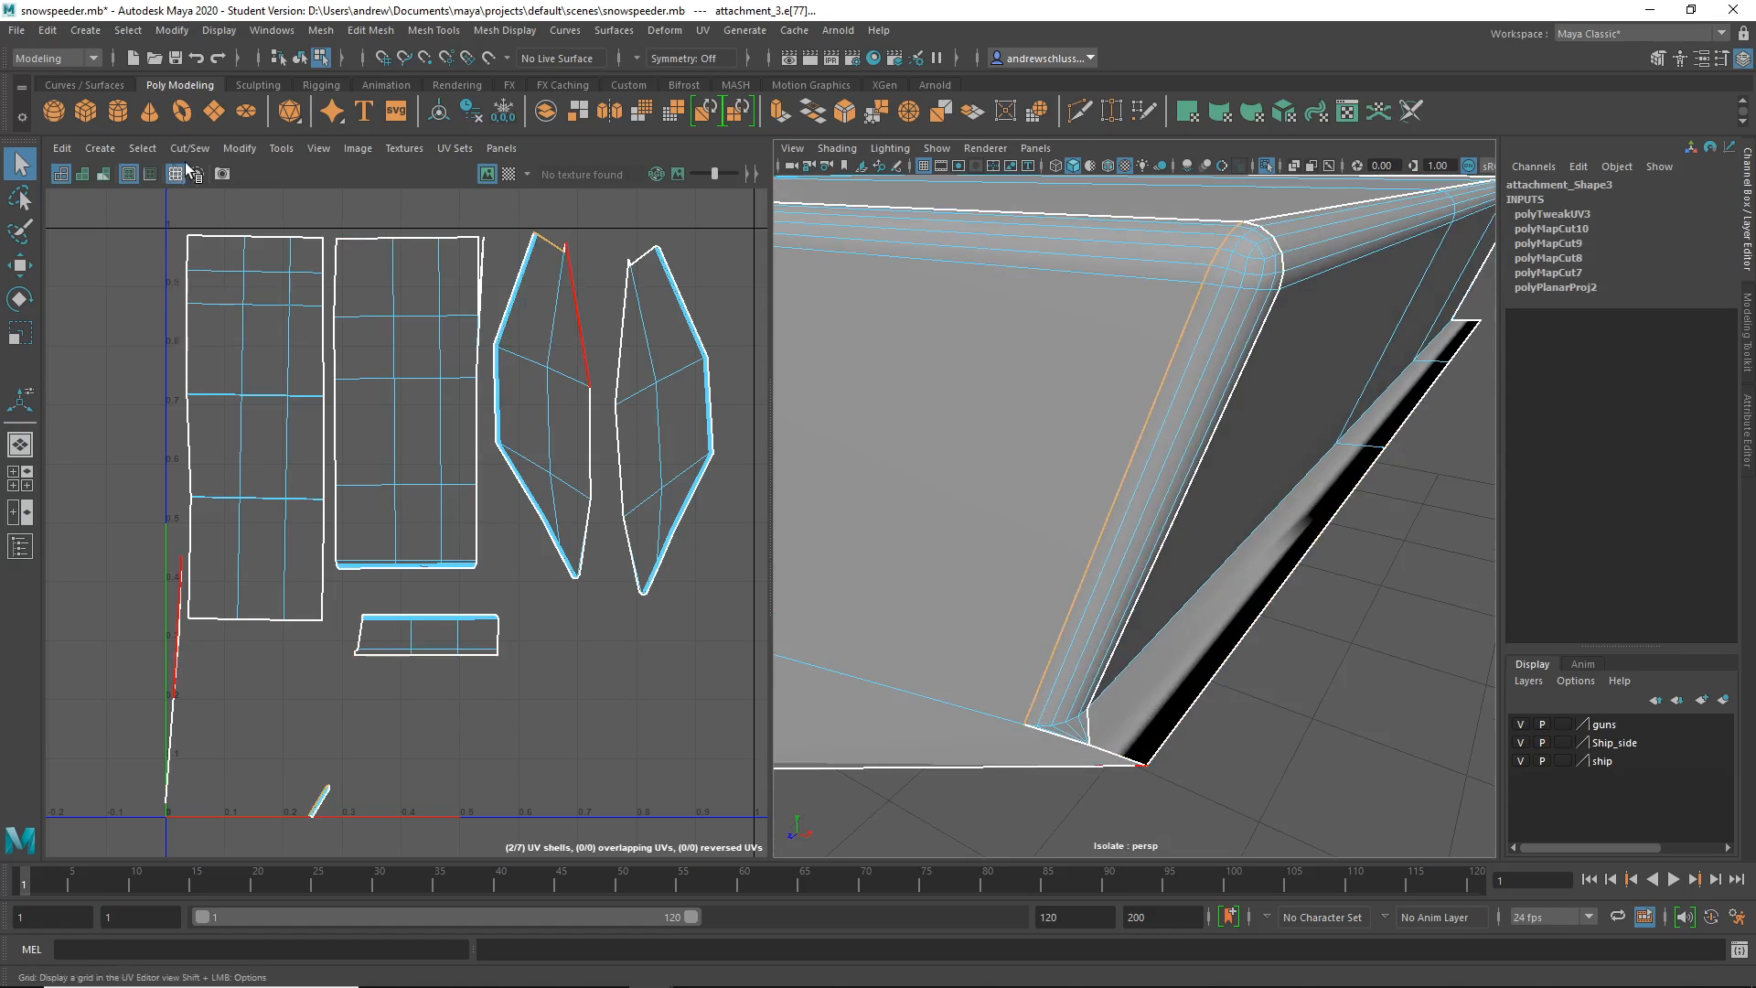
left_click(241, 149)
mouse_move(203, 152)
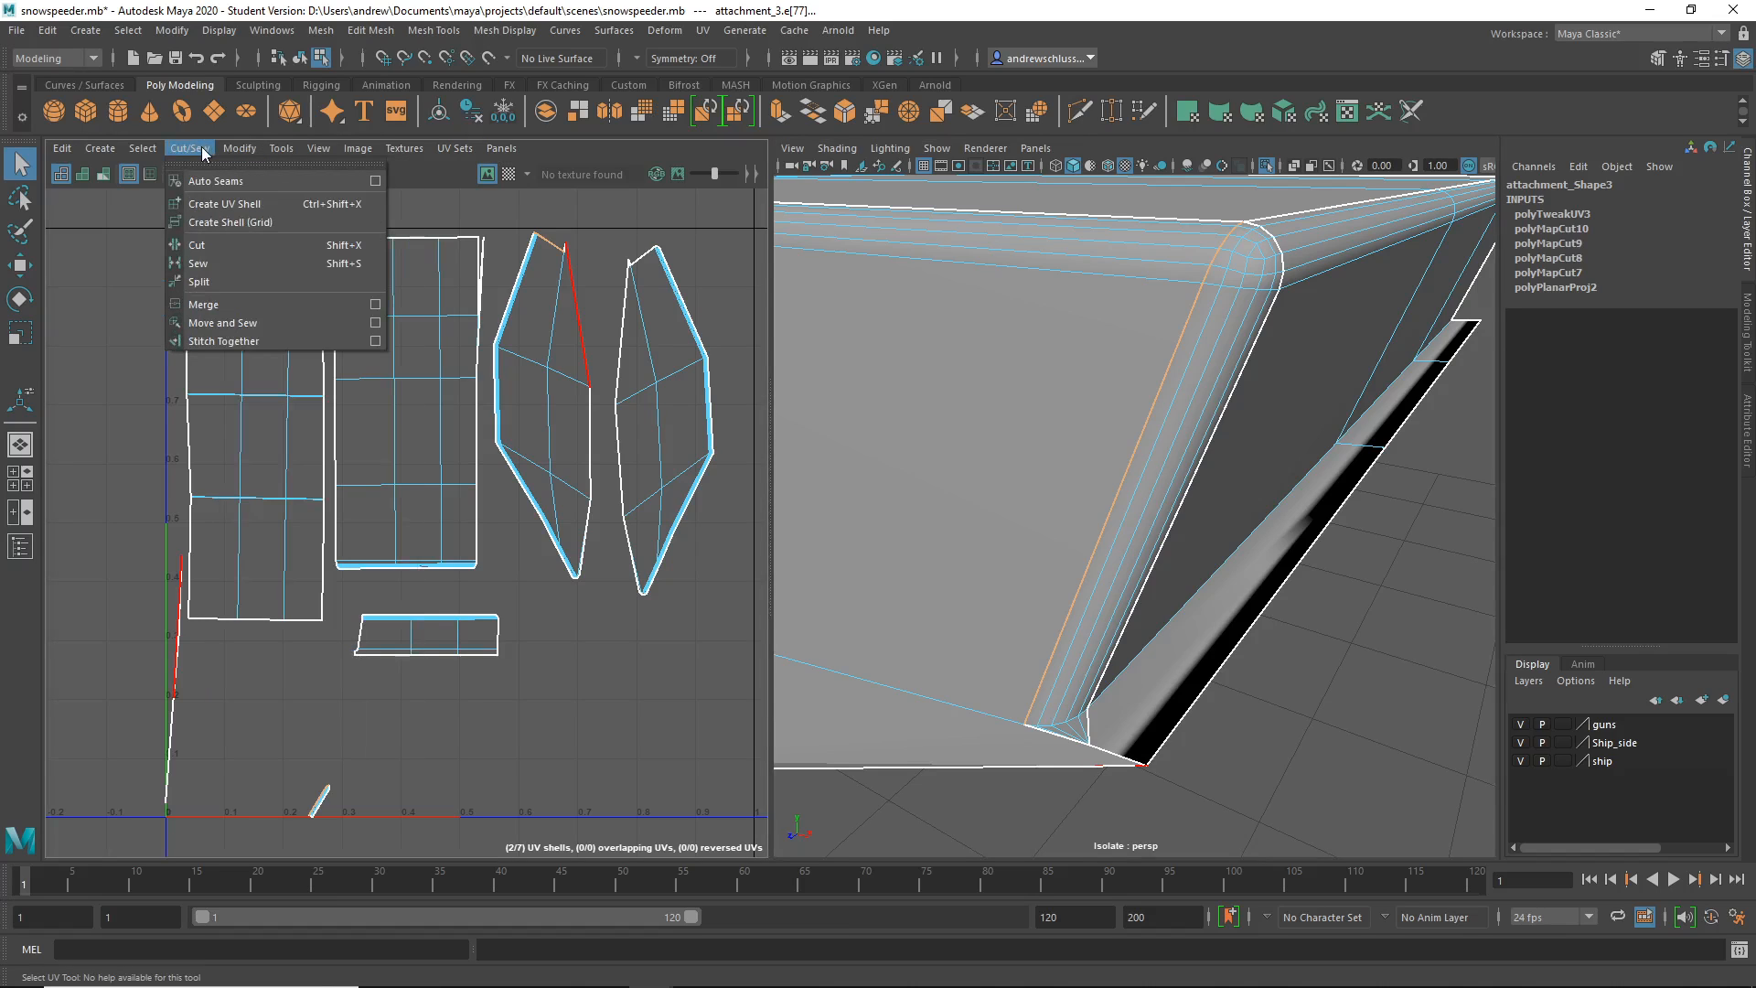
left_click(221, 323)
- Select UV edges on the small shell, the hexagon shell's top, and a shared seam
left_click(547, 239)
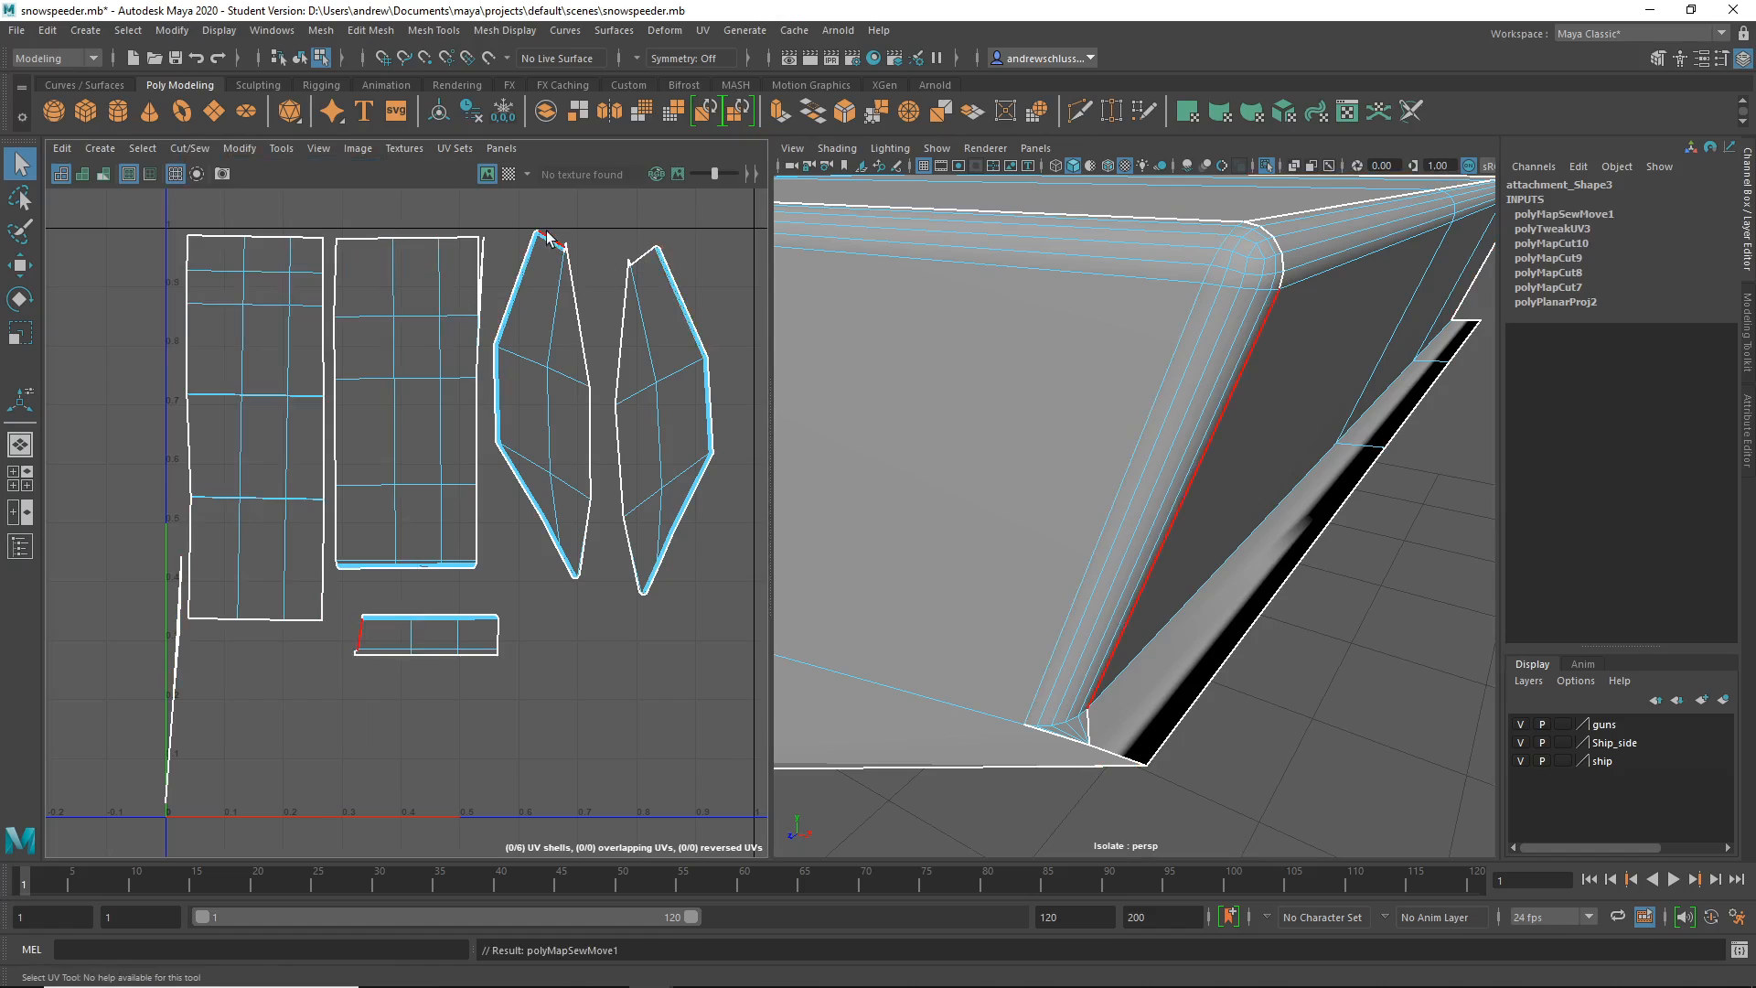
left_click(552, 243)
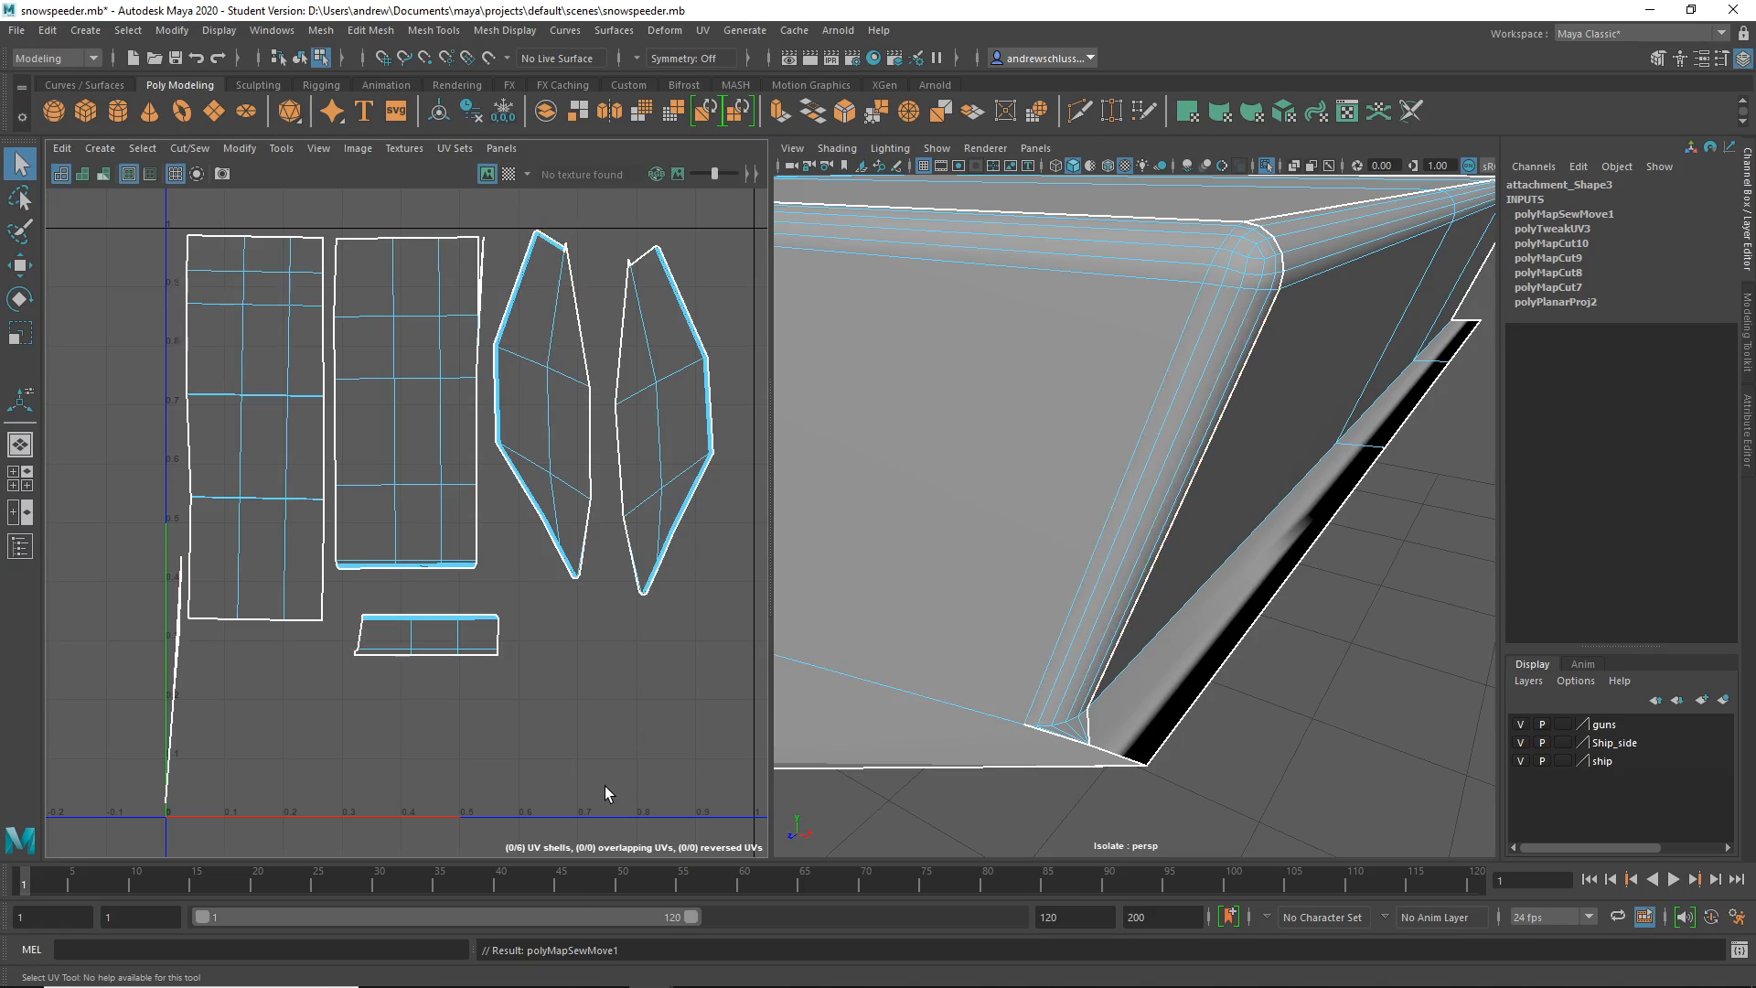
left_click(170, 727)
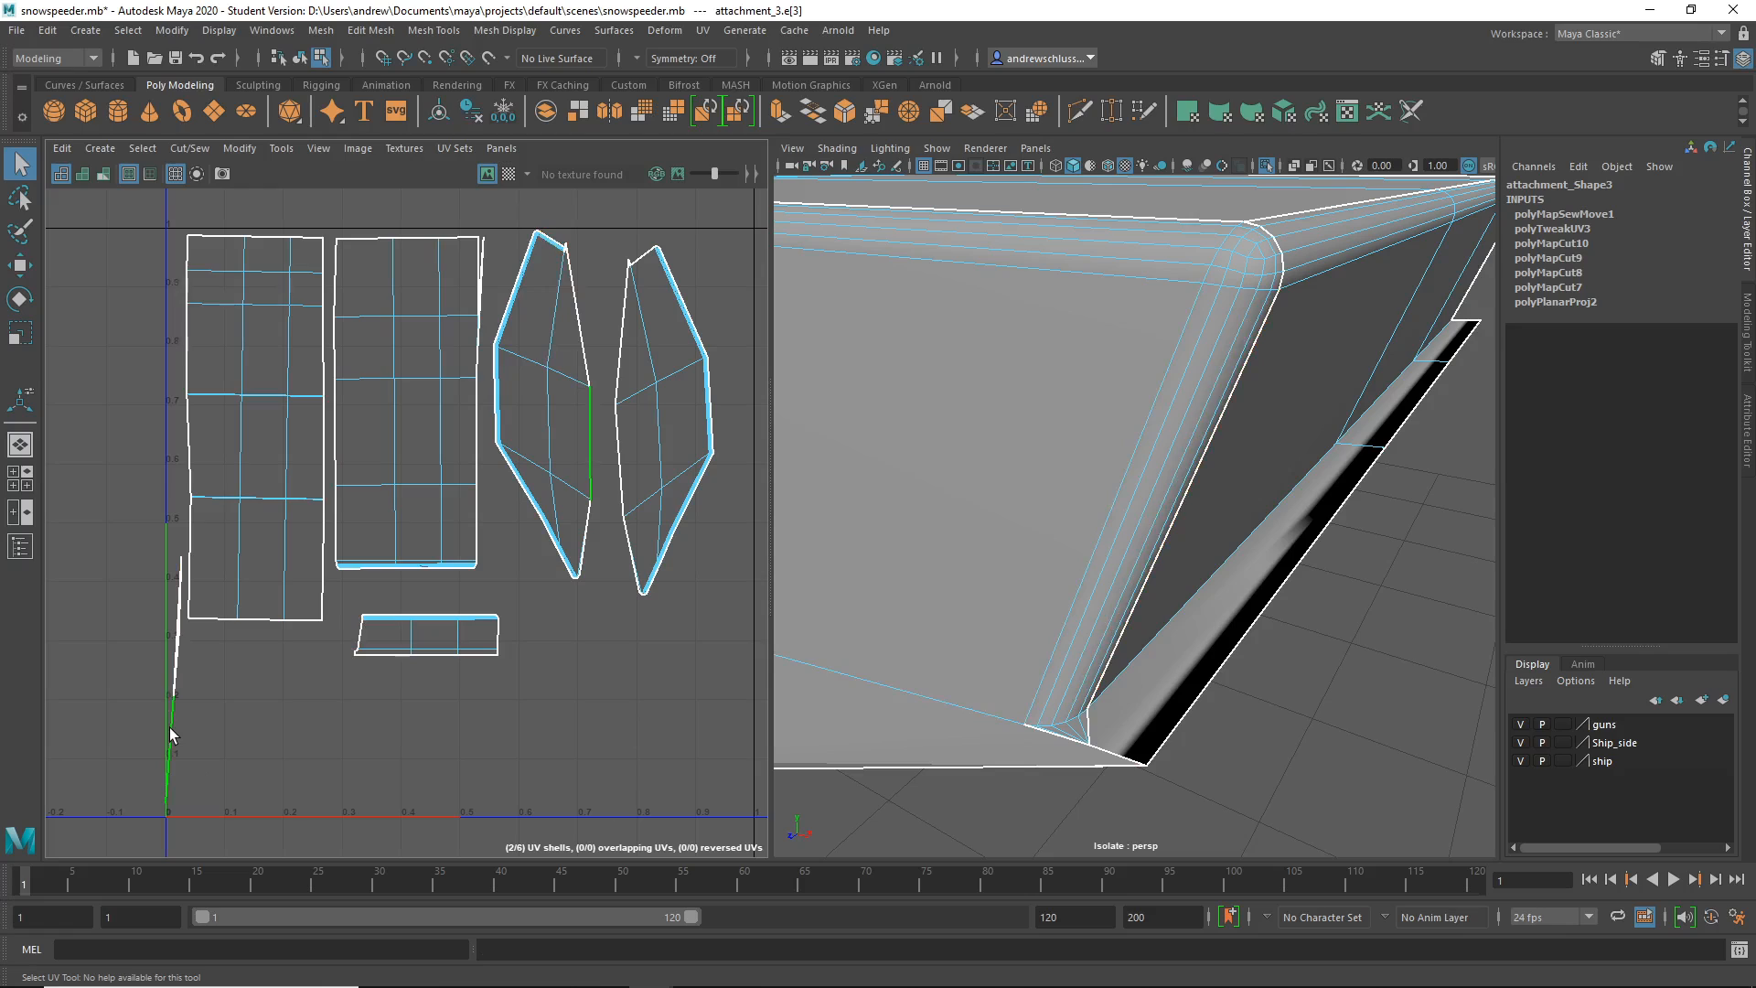
- Select the thin shell at the left edge and view the attachment from the side
right_click(169, 727)
right_click_drag(170, 729, 97, 692)
left_click(176, 654)
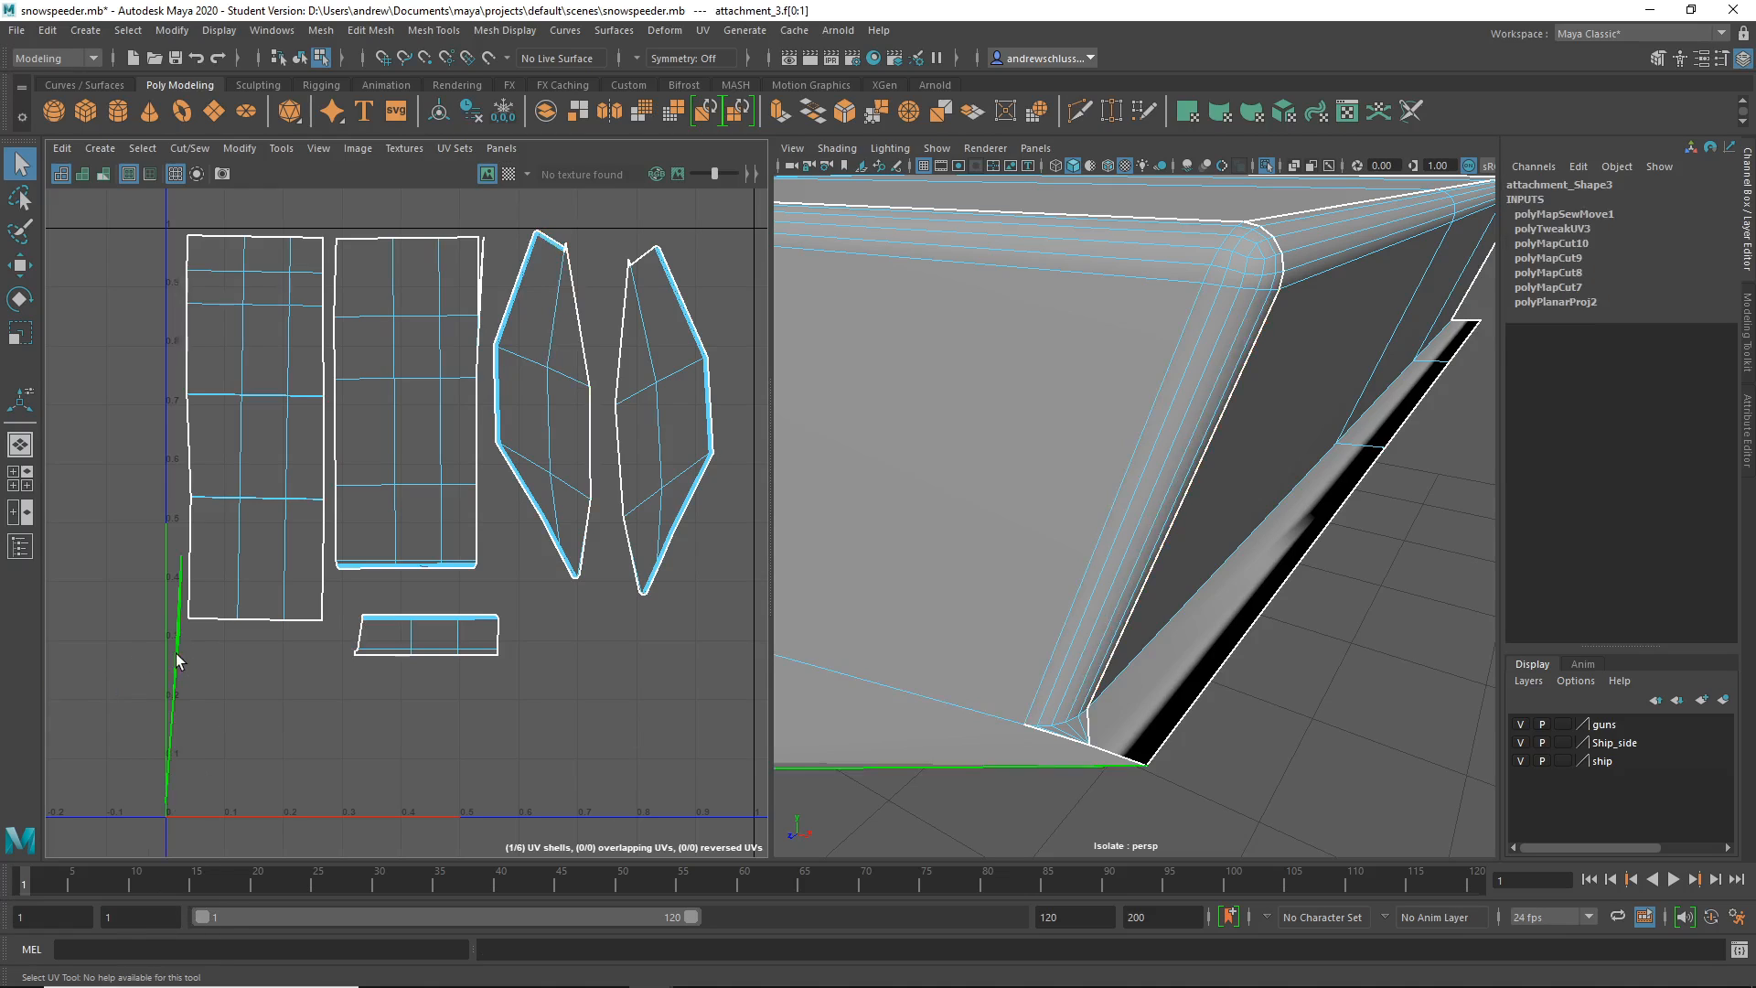
right_click_drag(1244, 777, 874, 779, "alt")
left_click_drag(874, 779, 1026, 671, "alt")
right_click_drag(1112, 726, 1004, 759, "alt")
left_click_drag(1004, 759, 968, 680, "alt")
middle_click_drag(967, 679, 1403, 513, "alt")
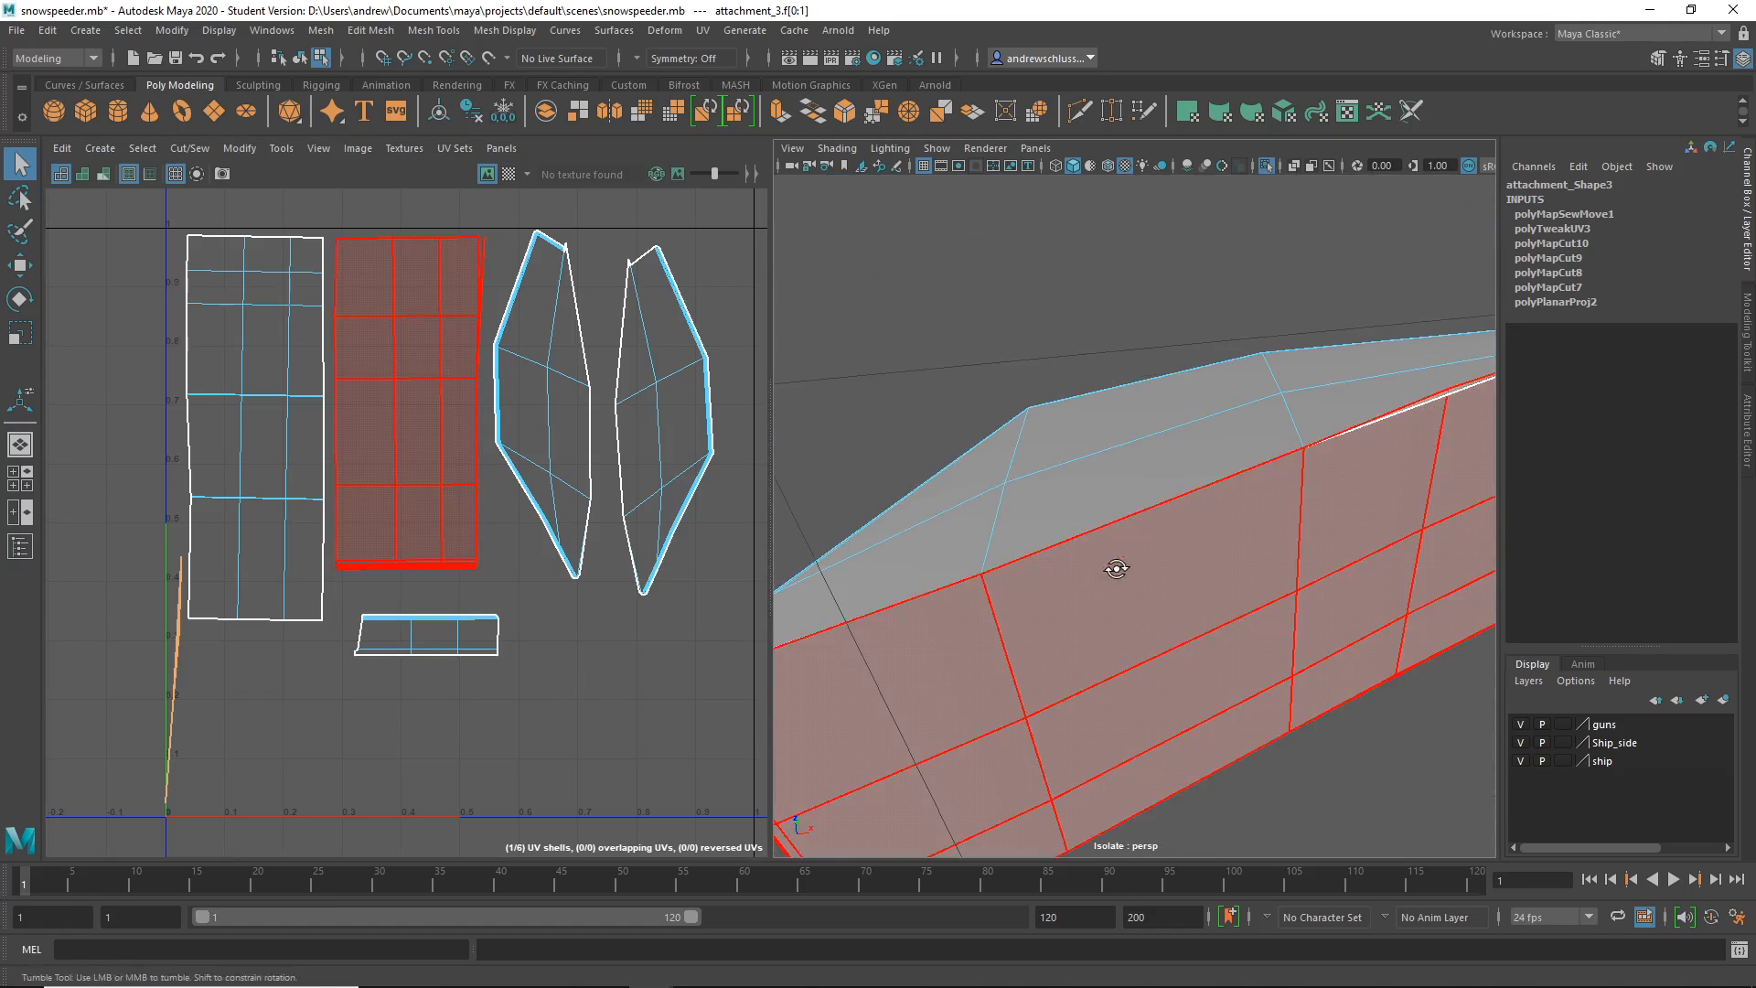
left_click_drag(1112, 568, 1073, 647, "alt")
- Select two seam edges on the attachment's side panel
right_click_drag(1362, 464, 1363, 422)
left_click(1397, 552)
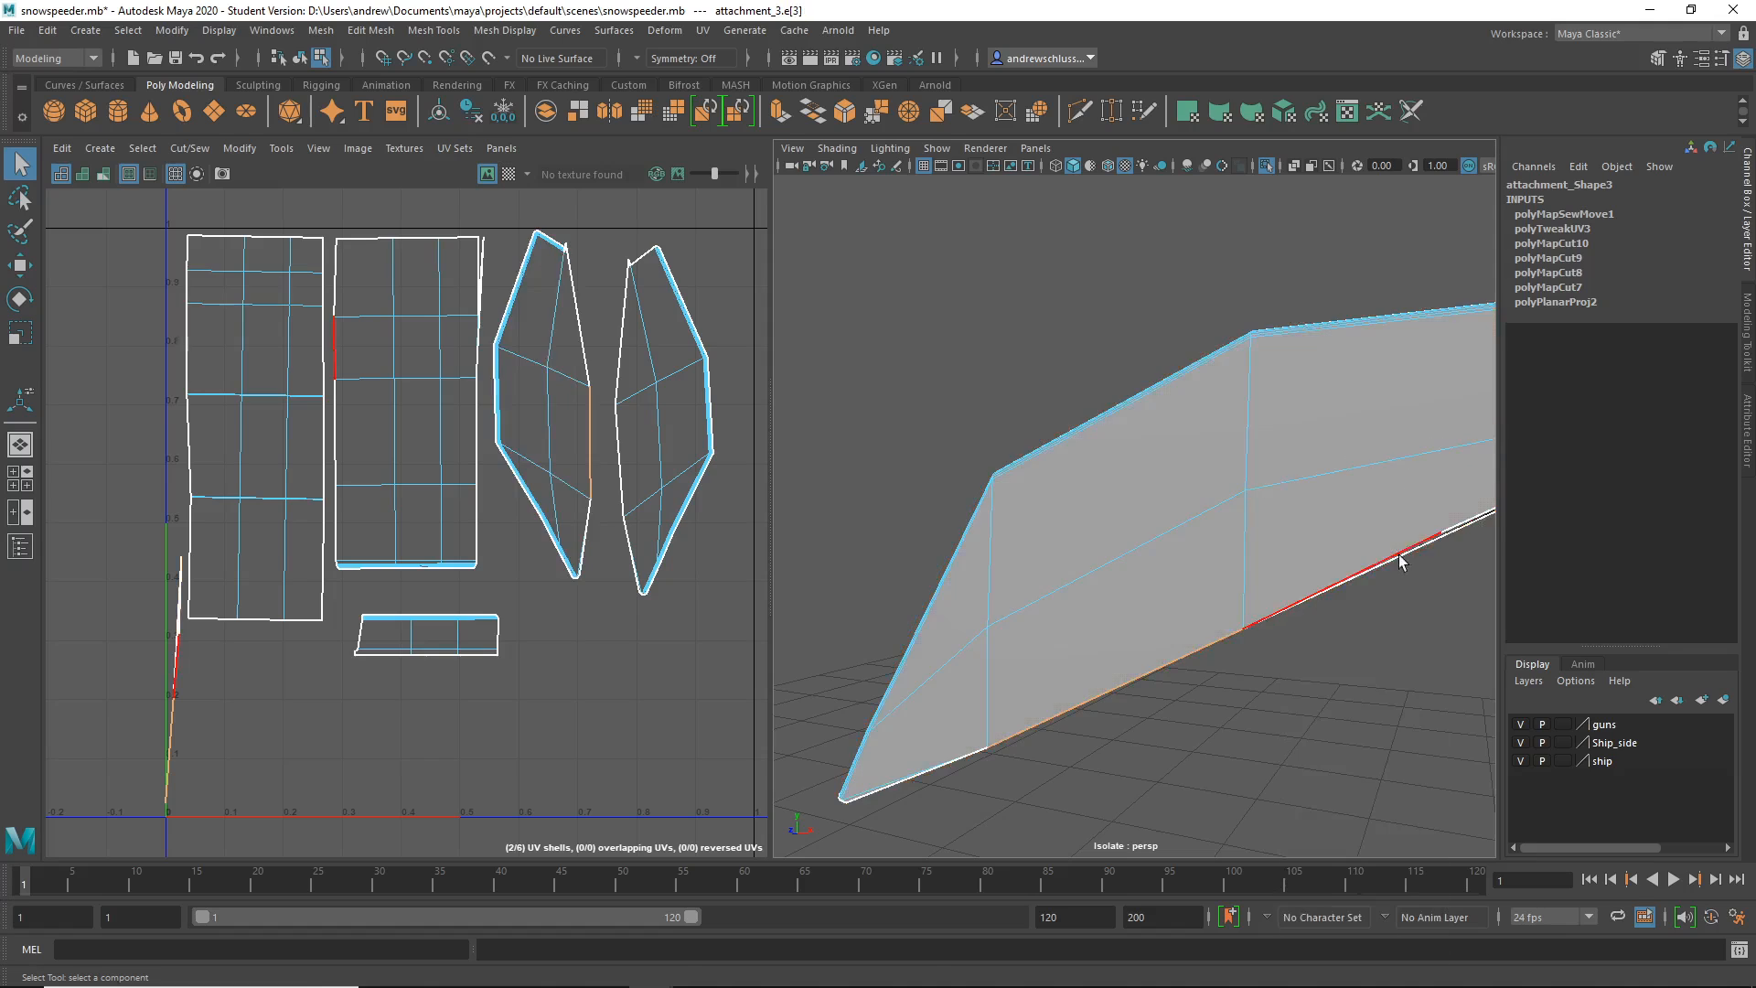
left_click_drag(1397, 552, 1305, 588, "alt")
mouse_move(1283, 464)
right_mouse_down()
mouse_move(1285, 538)
mouse_move(1289, 452)
right_mouse_up()
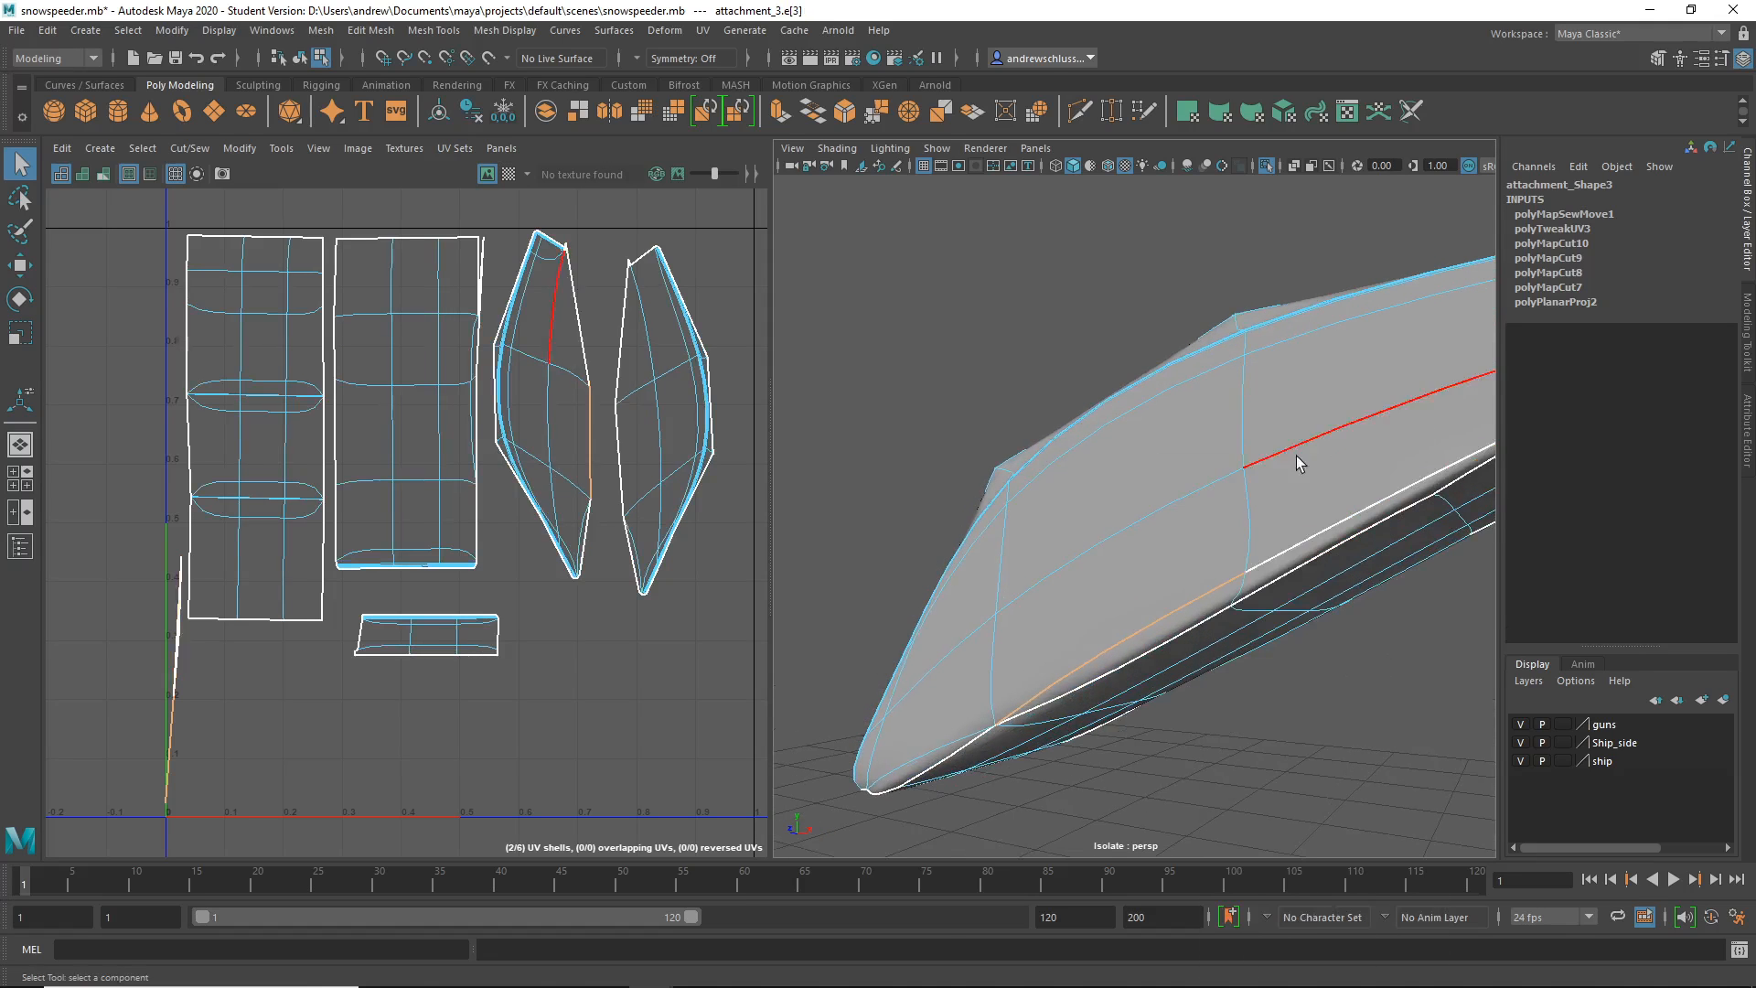
left_click(1296, 546, "shift")
left_click_drag(1296, 546, 1084, 748, "alt")
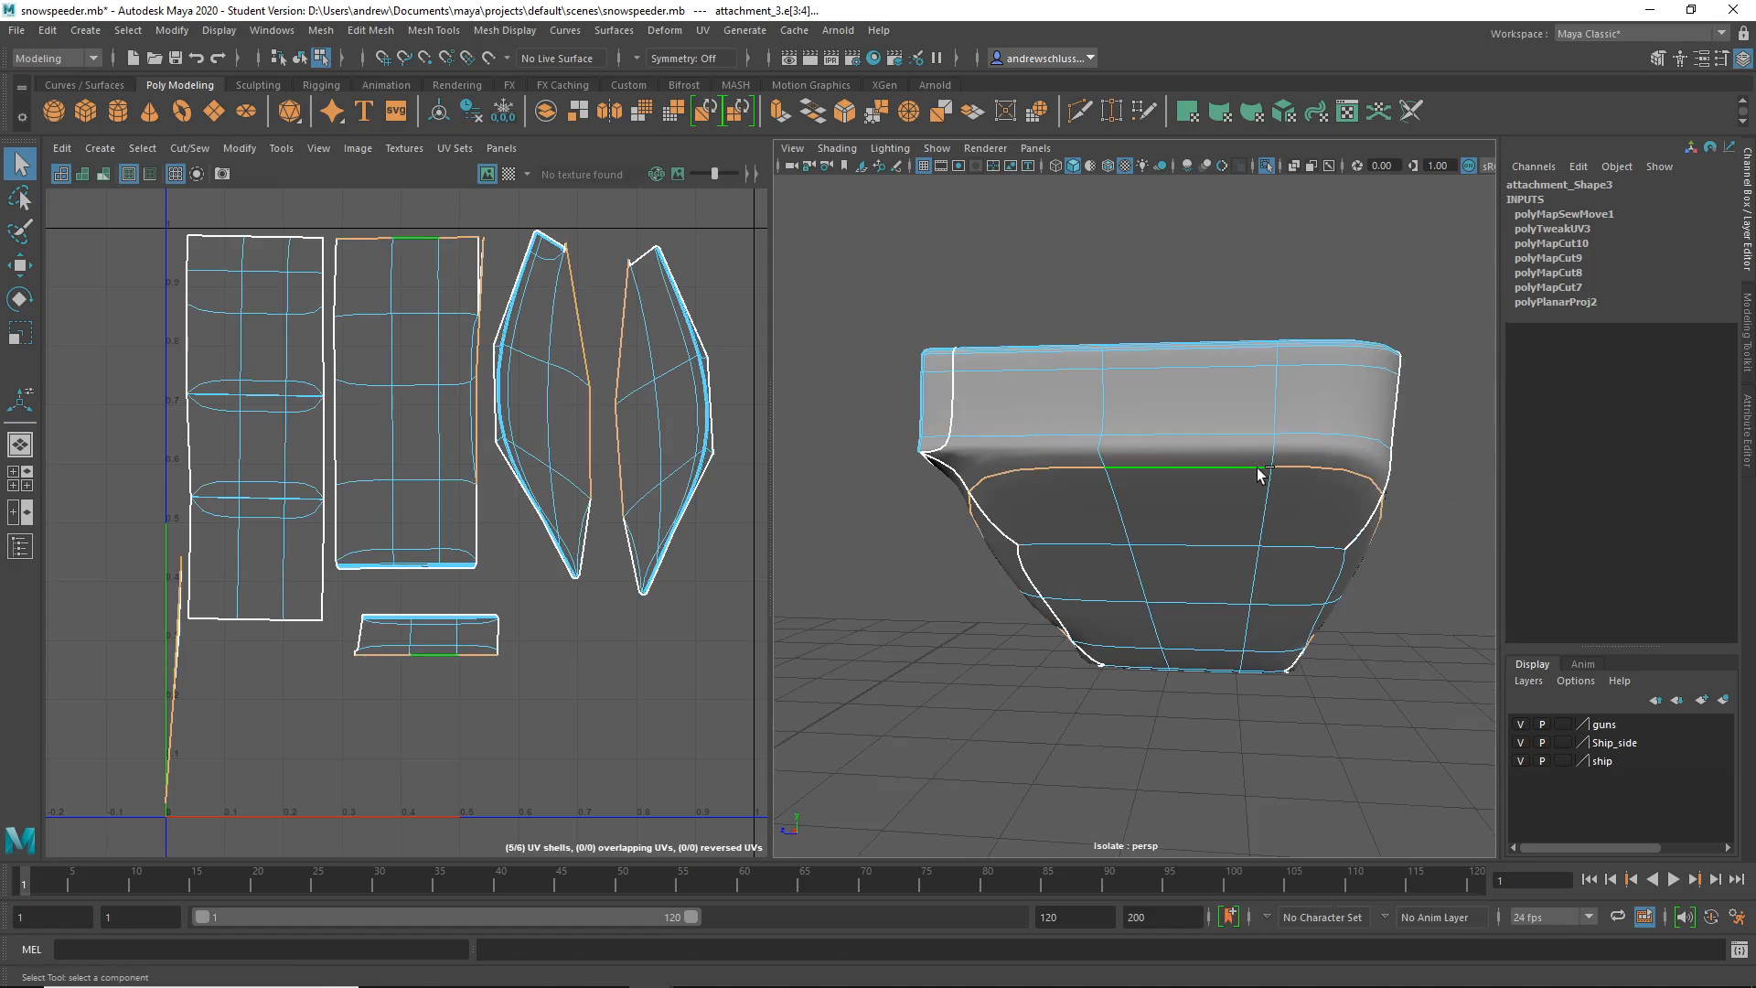
- Turn off smooth preview and deselect the top and right edges, keeping the side seam
key("1")
left_click_drag(1055, 481, 1612, 741, "alt")
left_click_drag(1326, 731, 1285, 675, "alt")
left_click_drag(1170, 718, 1320, 743, "alt")
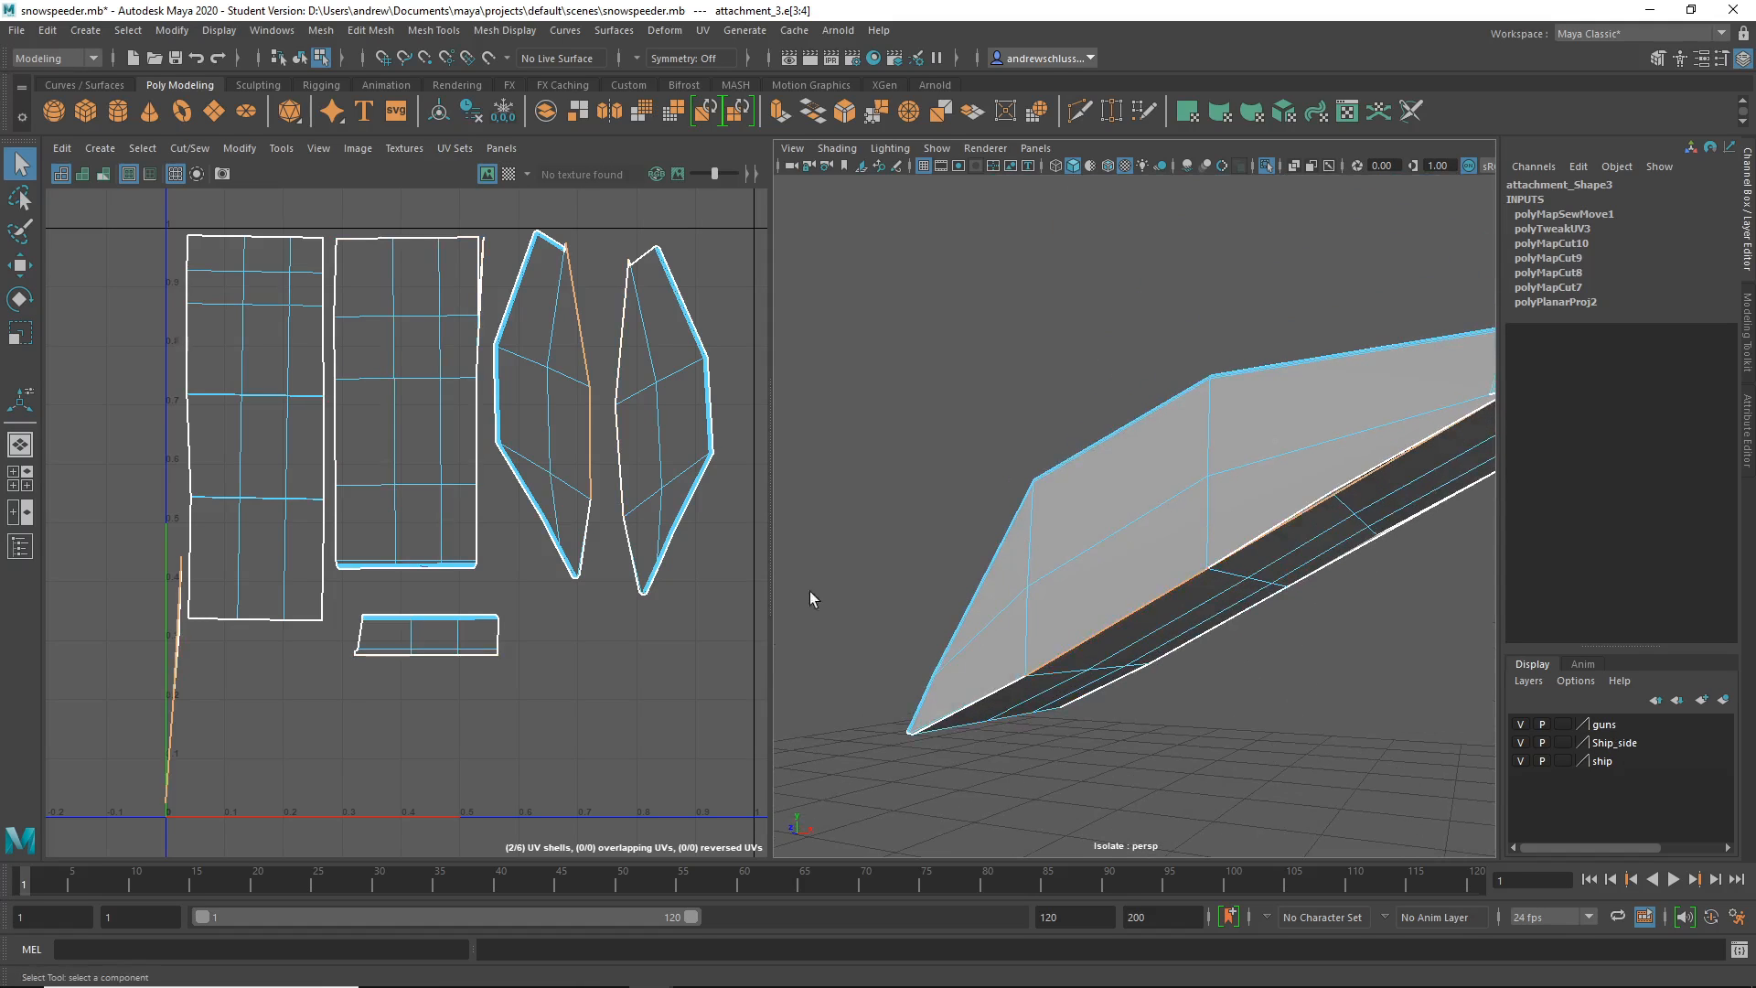
- Sew the side seam with Move and Sew for five UV shells, then choose Save Scene As
left_click(189, 148)
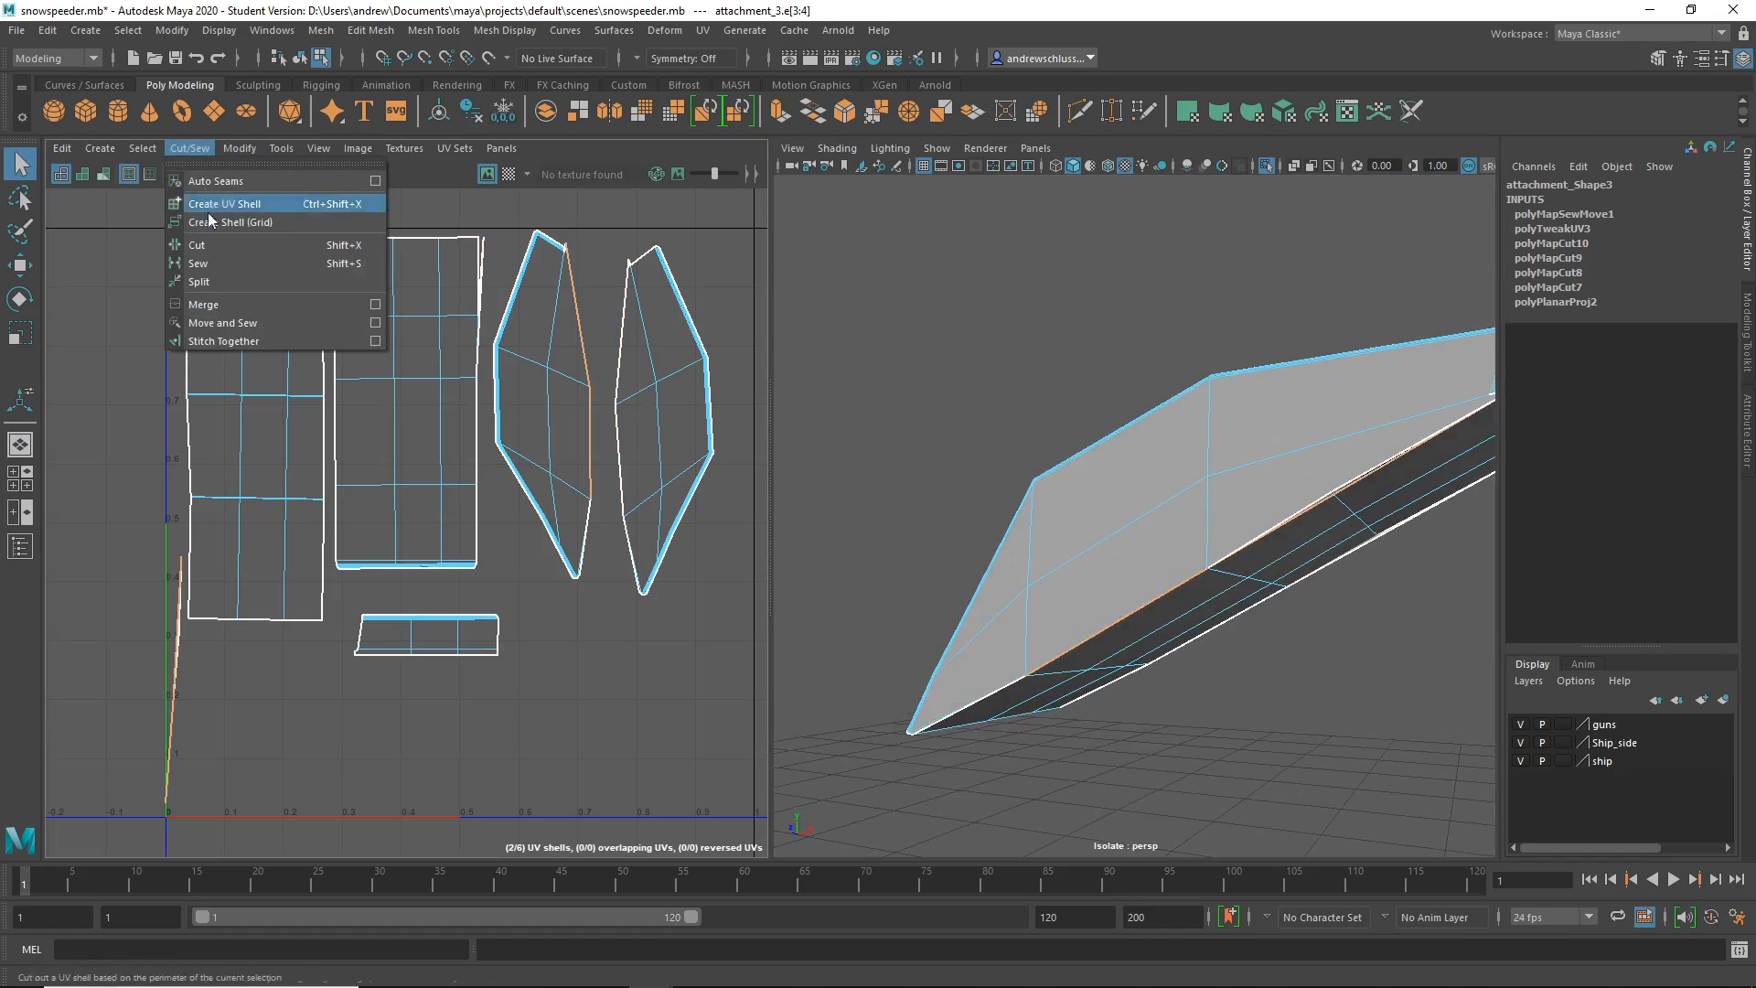
left_click(222, 321)
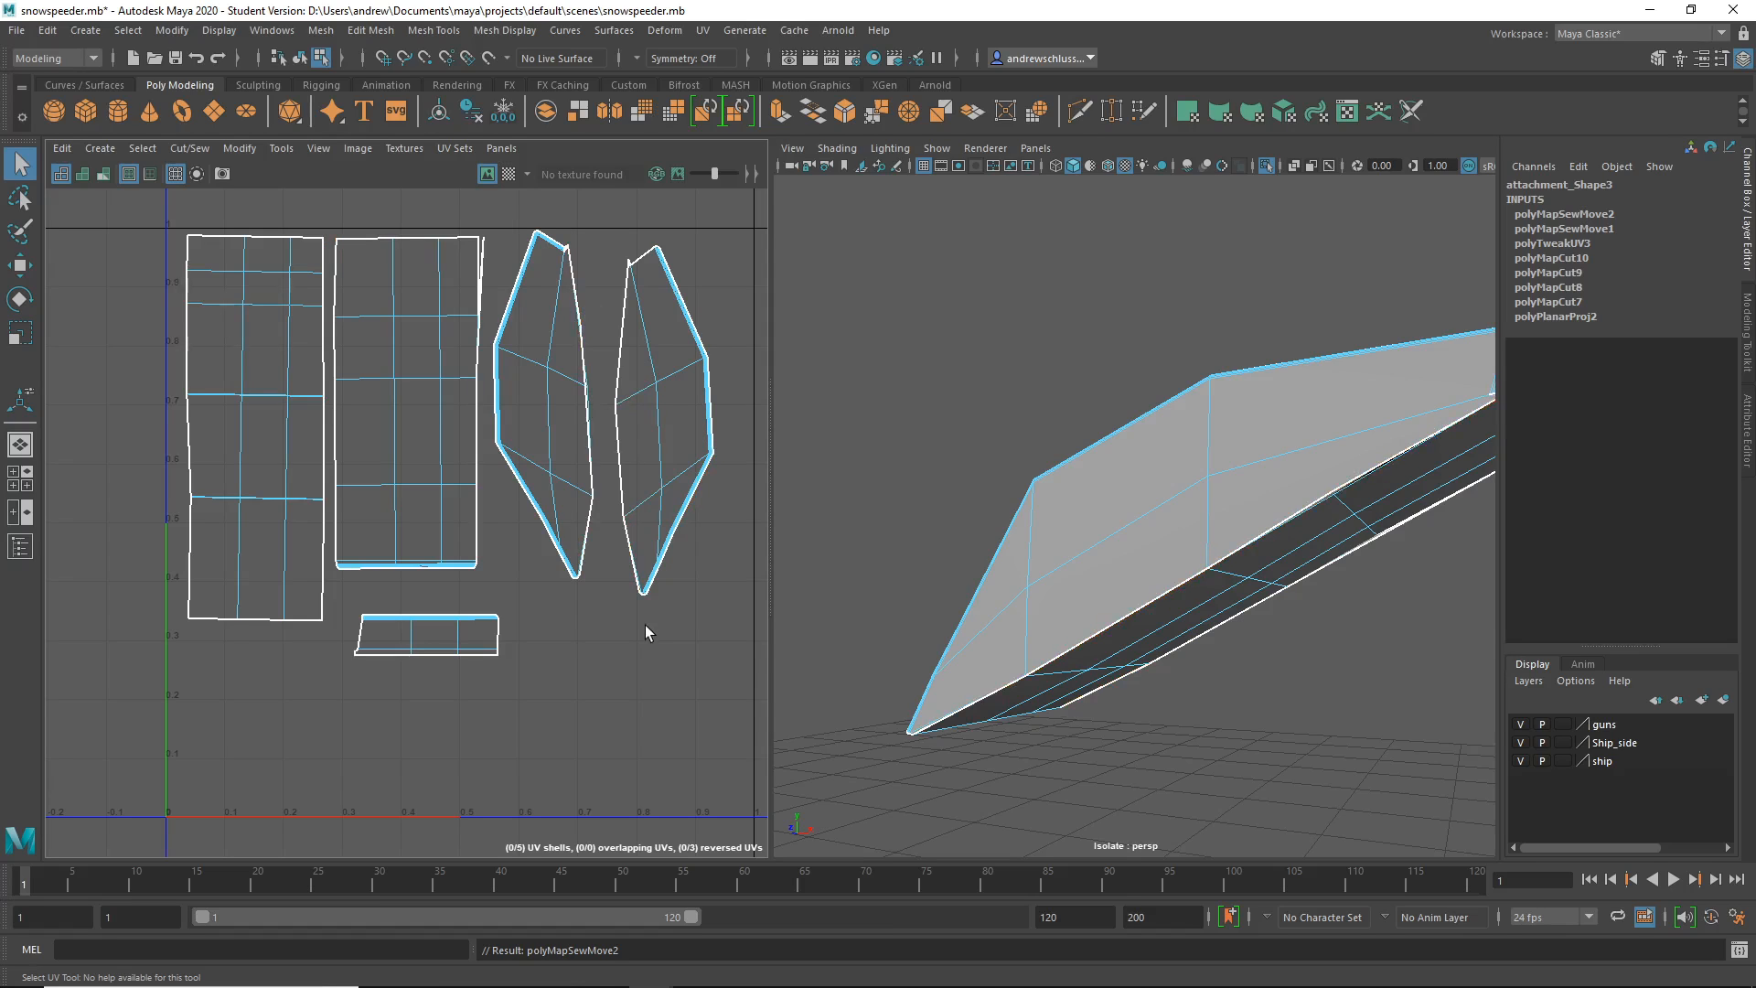
mouse_move(582, 512)
right_mouse_down()
mouse_move(692, 418)
mouse_move(573, 503)
right_mouse_up()
left_click(17, 30)
left_click(49, 130)
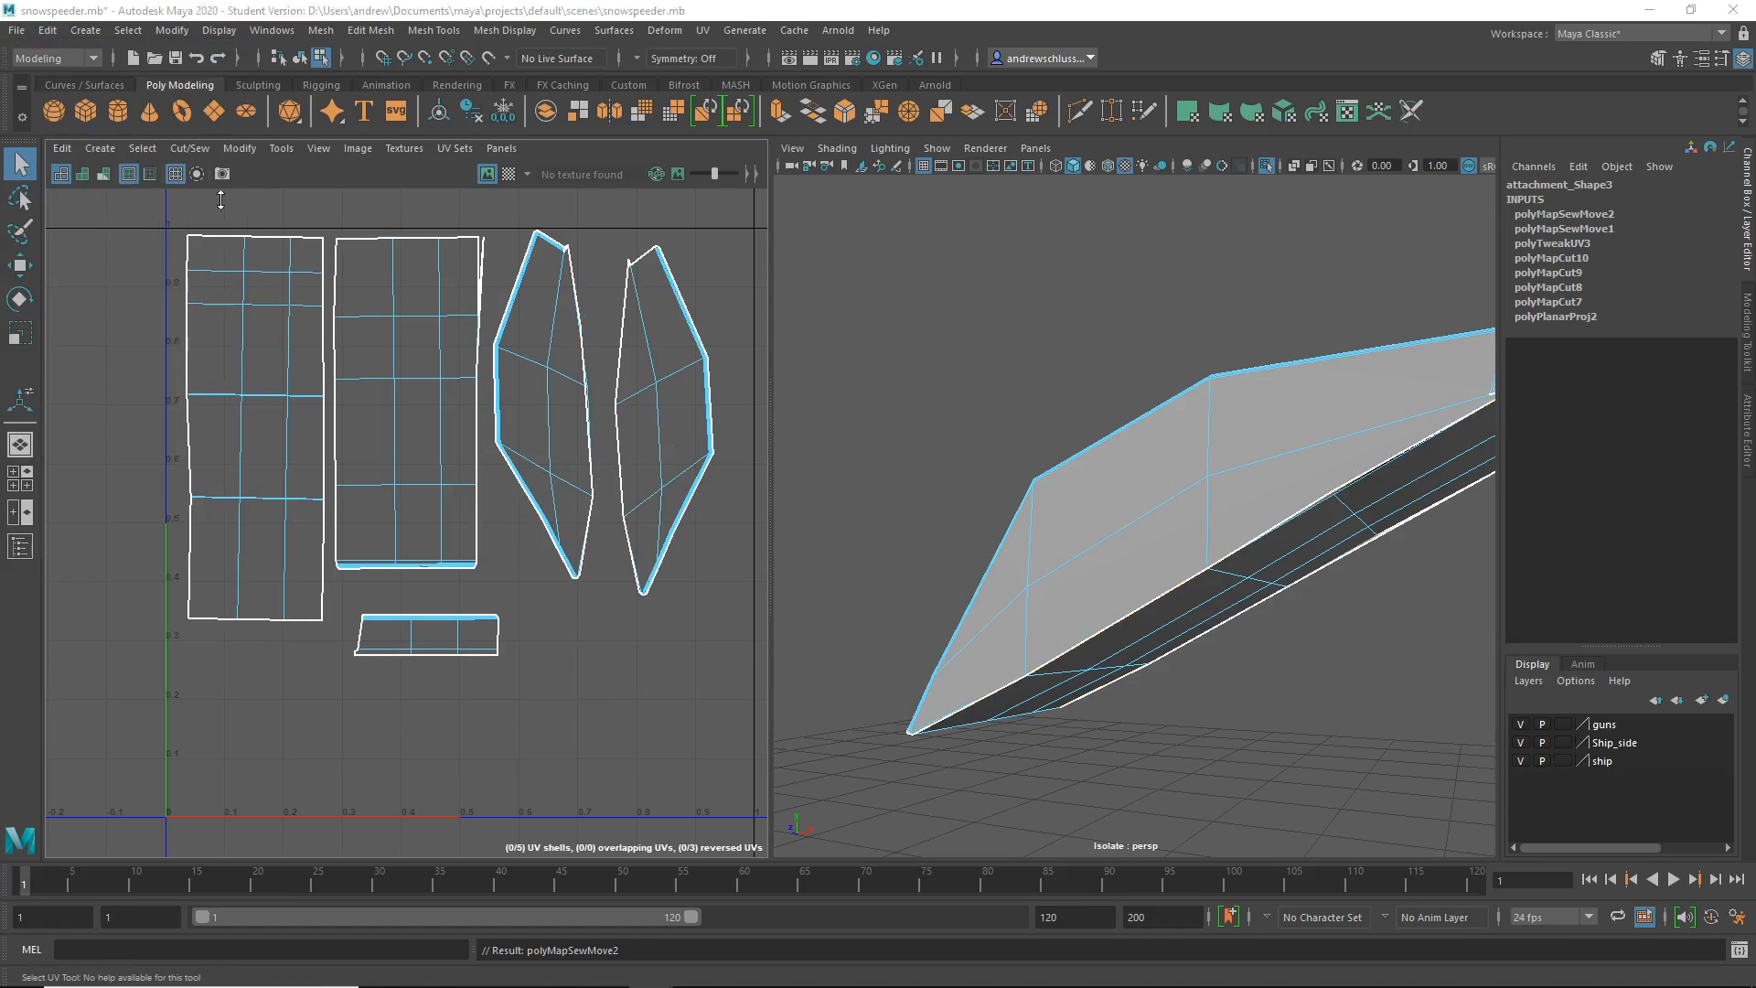
- Rename the scene file to snowspeeder_02_UV.mb and save it in the scenes folder
left_click(329, 692)
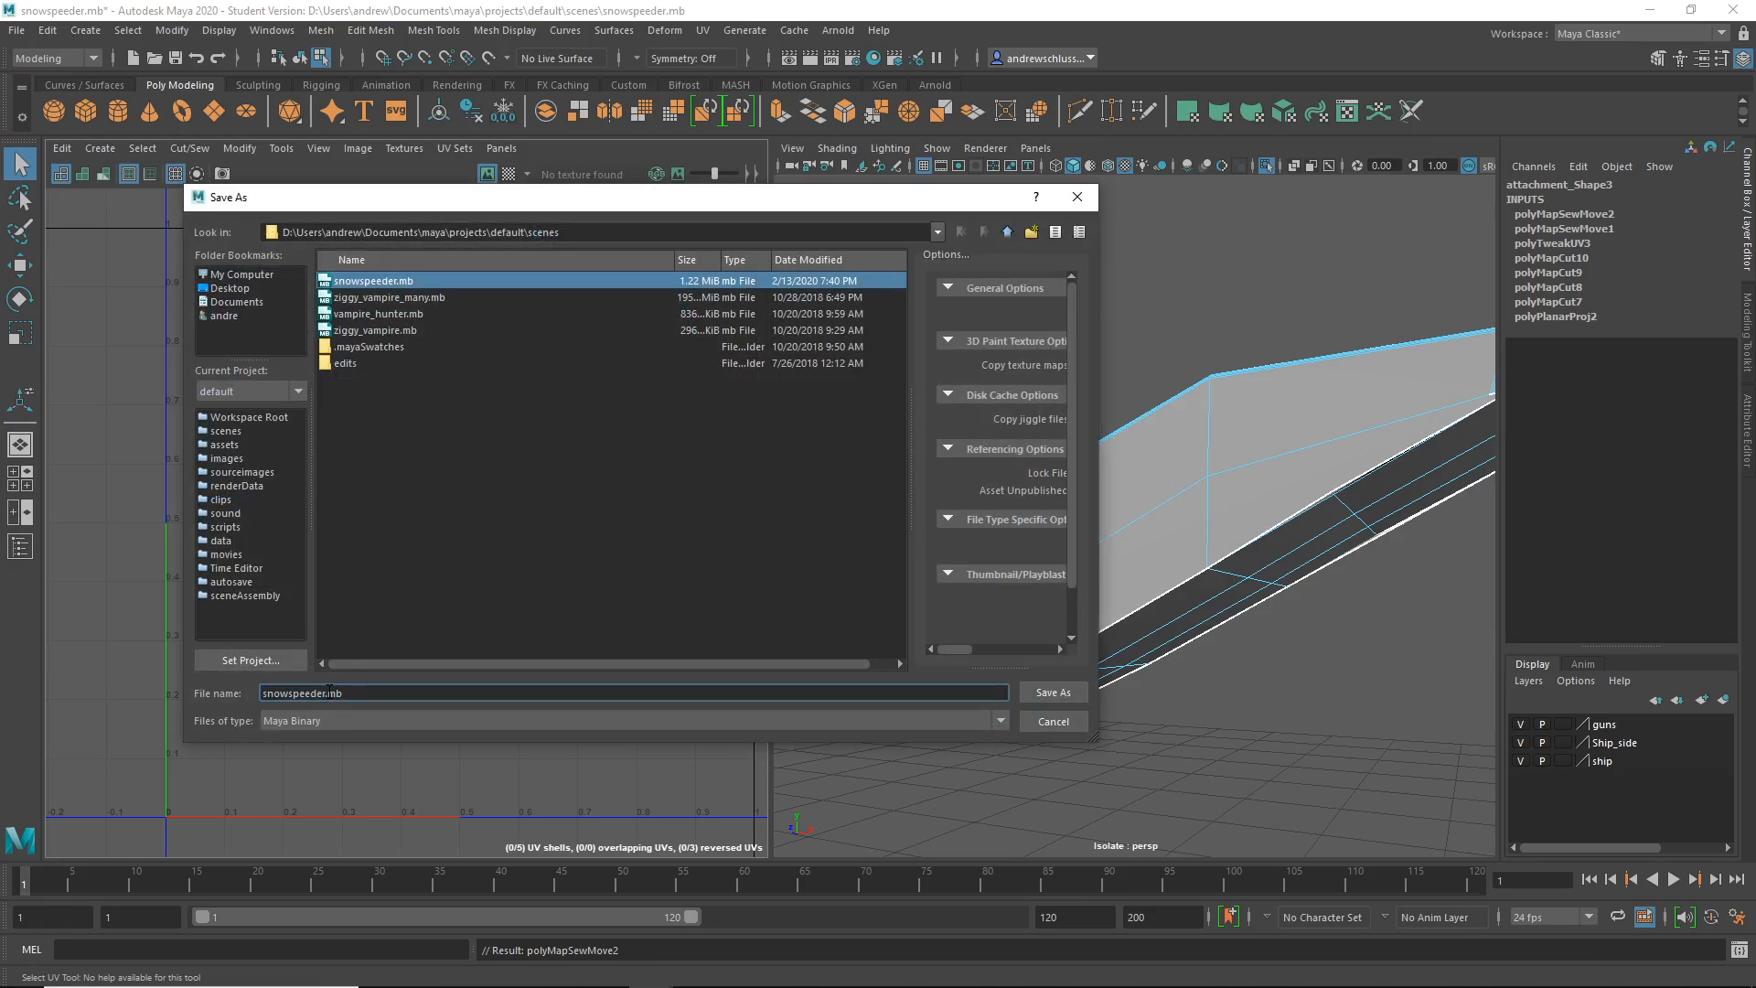
type("_02_UV")
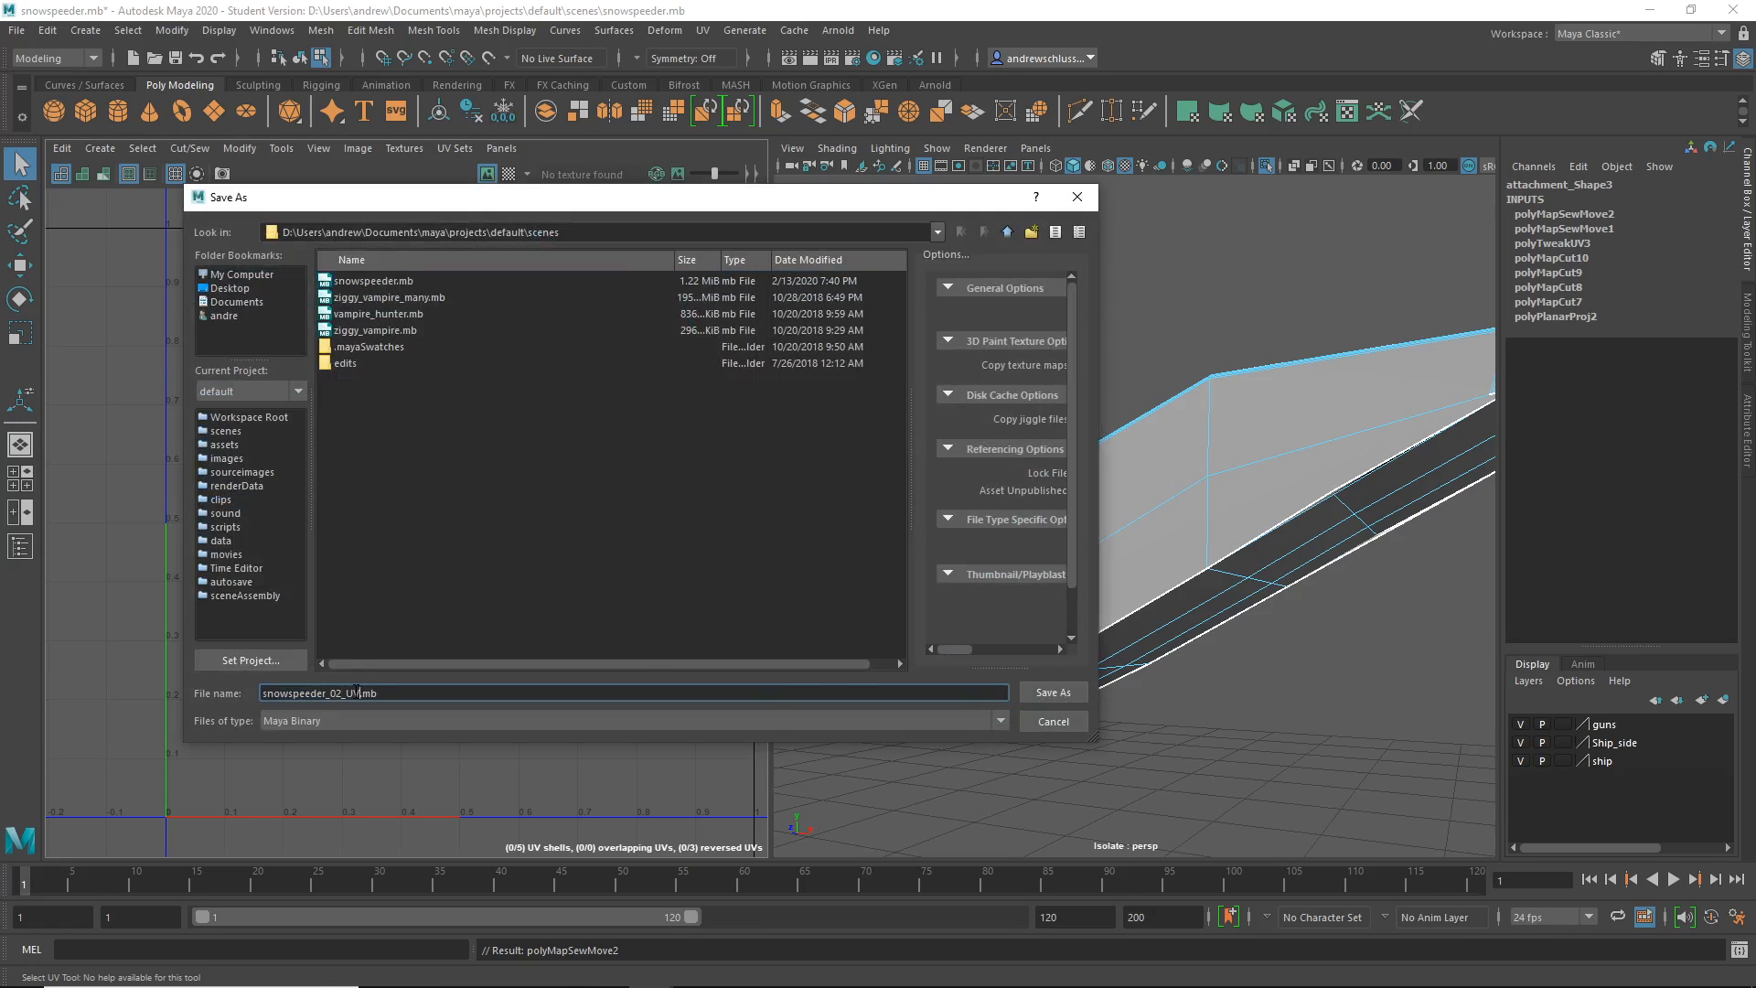
key("Return")
key("Return")
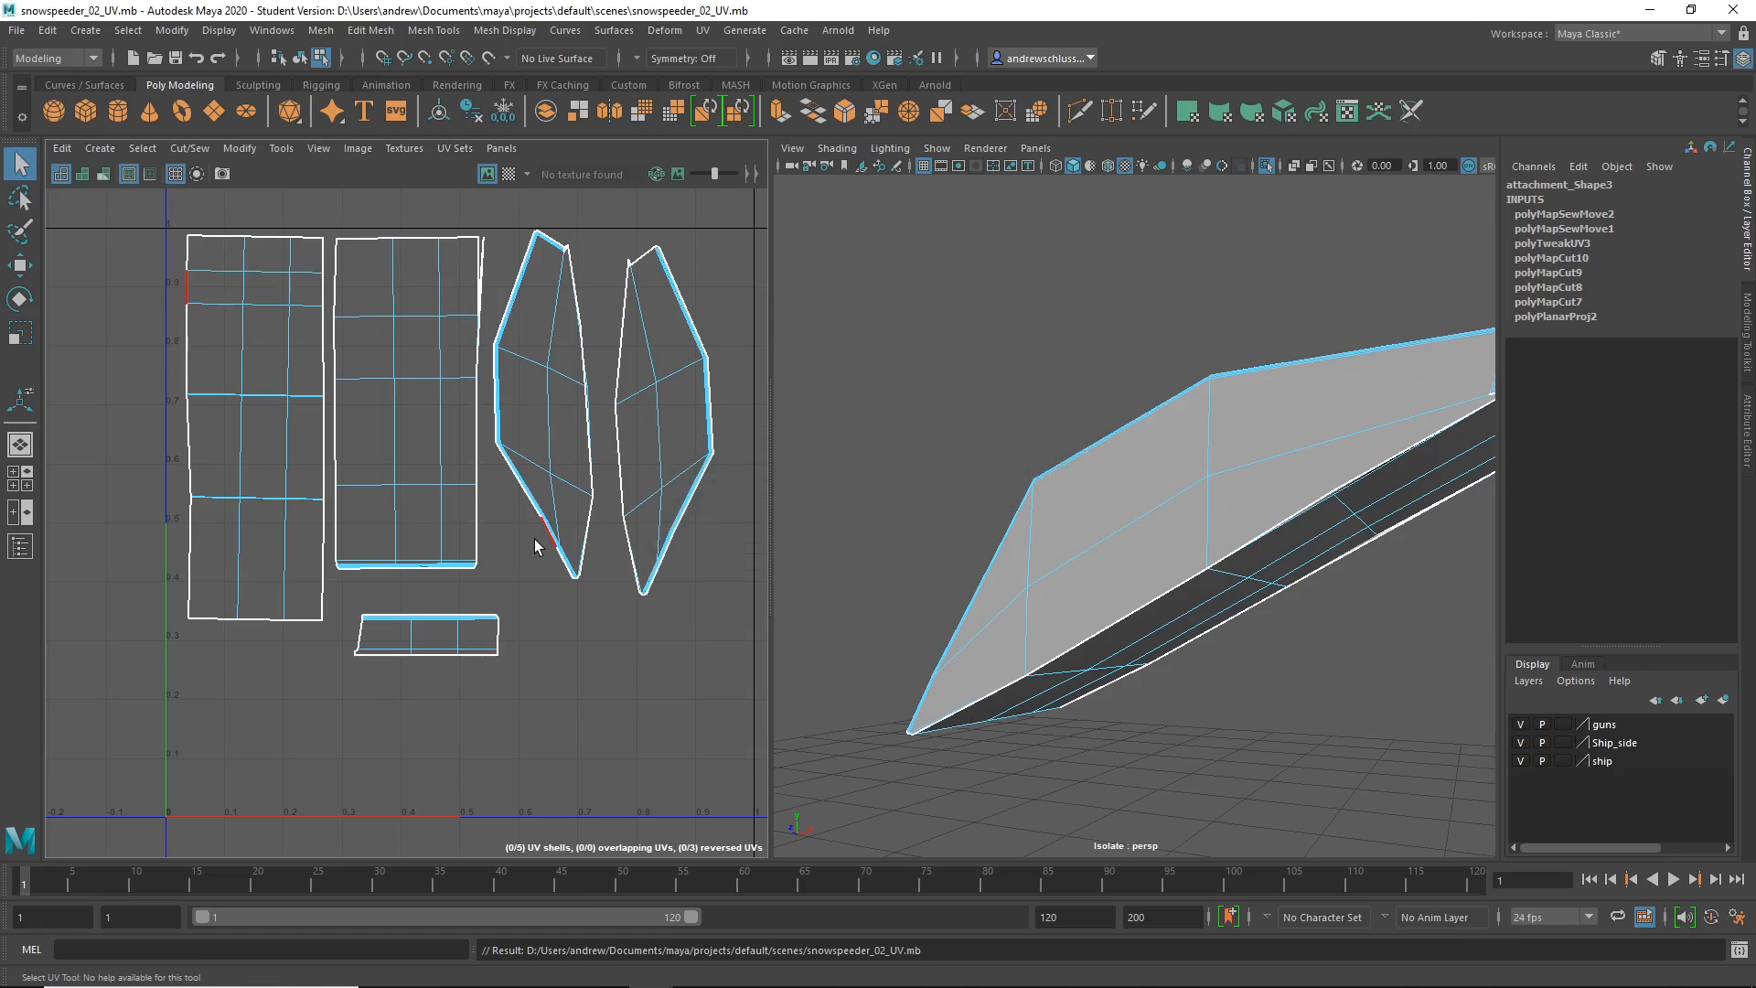
- Export a 2048×2048 UV snapshot as outUV.iff in Maya IFF format with red edges
left_click(223, 174)
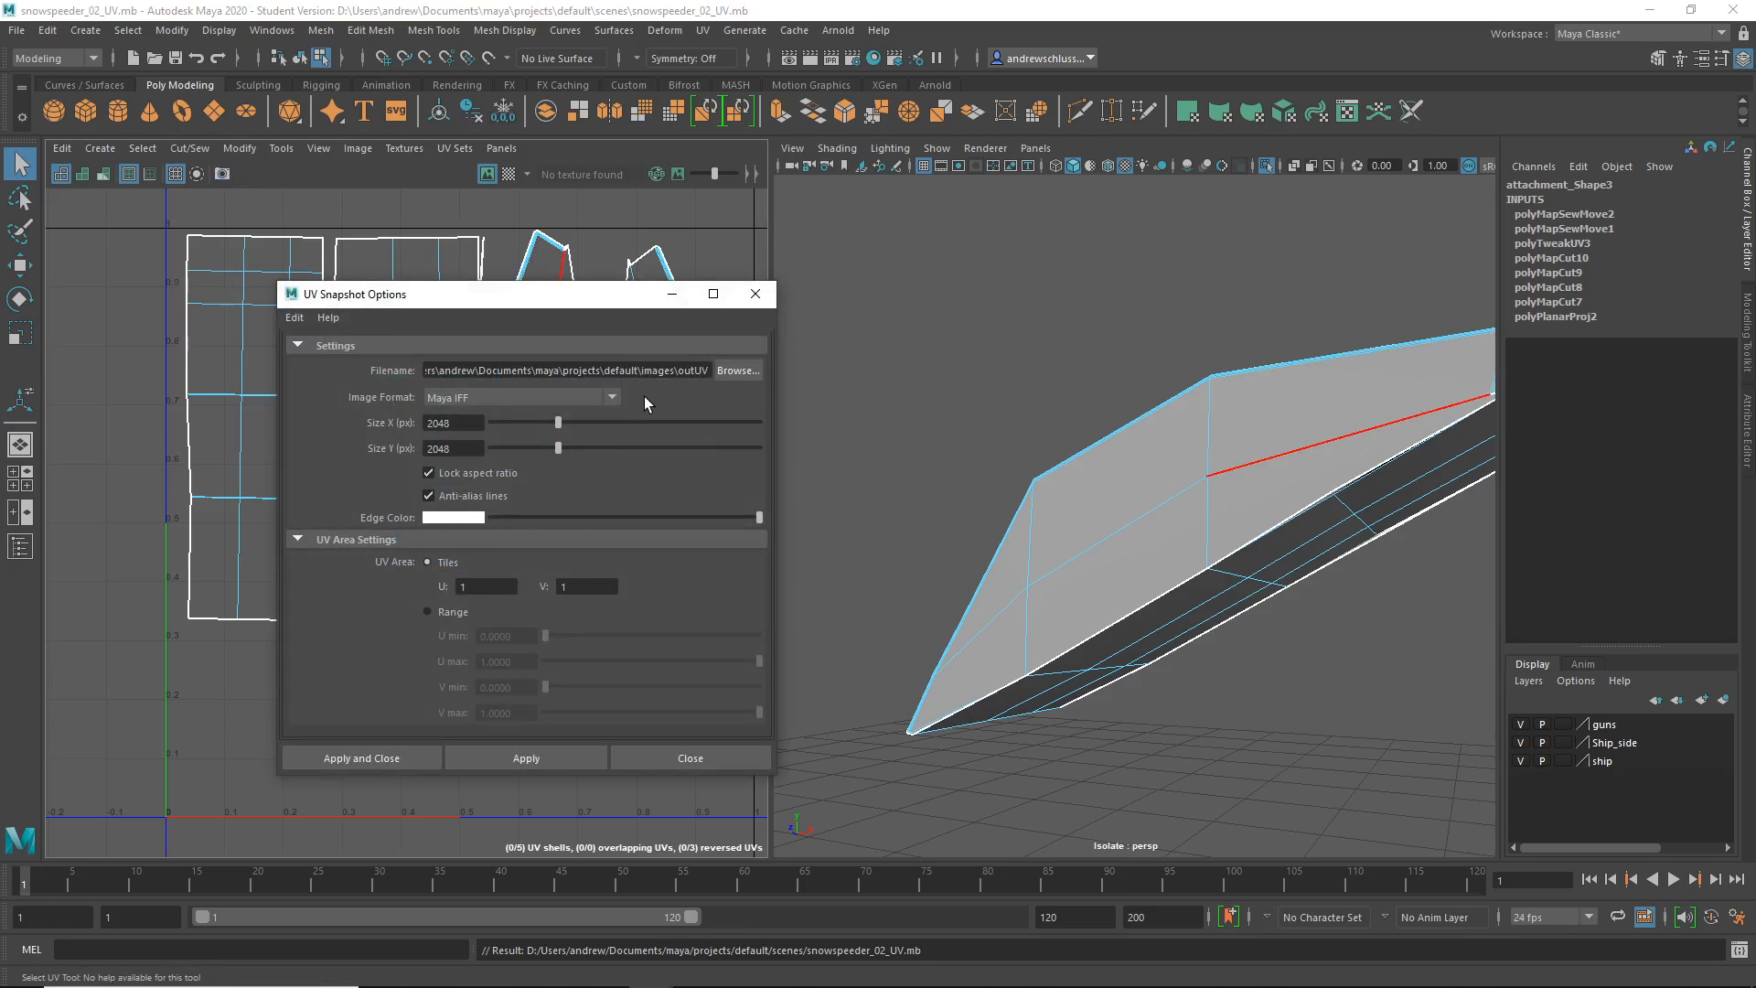
left_click(524, 391)
left_click(527, 392)
left_click(584, 395)
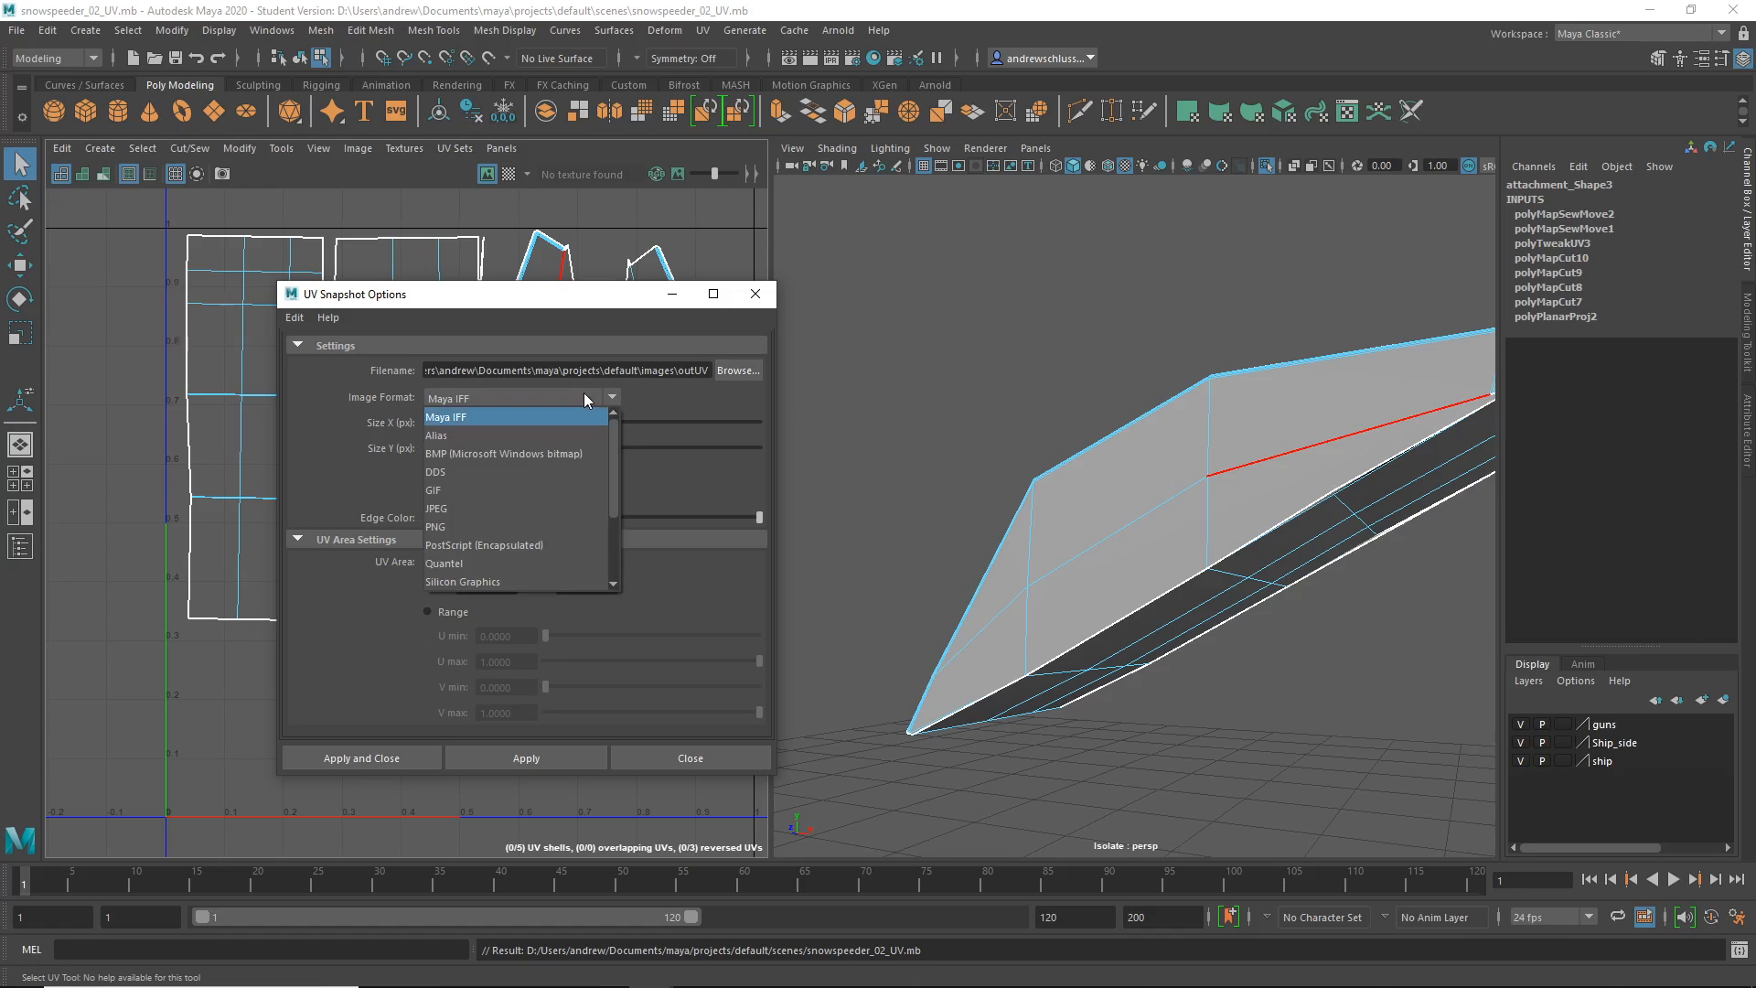
mouse_move(613, 468)
left_mouse_down()
mouse_move(616, 583)
mouse_move(617, 443)
left_mouse_up()
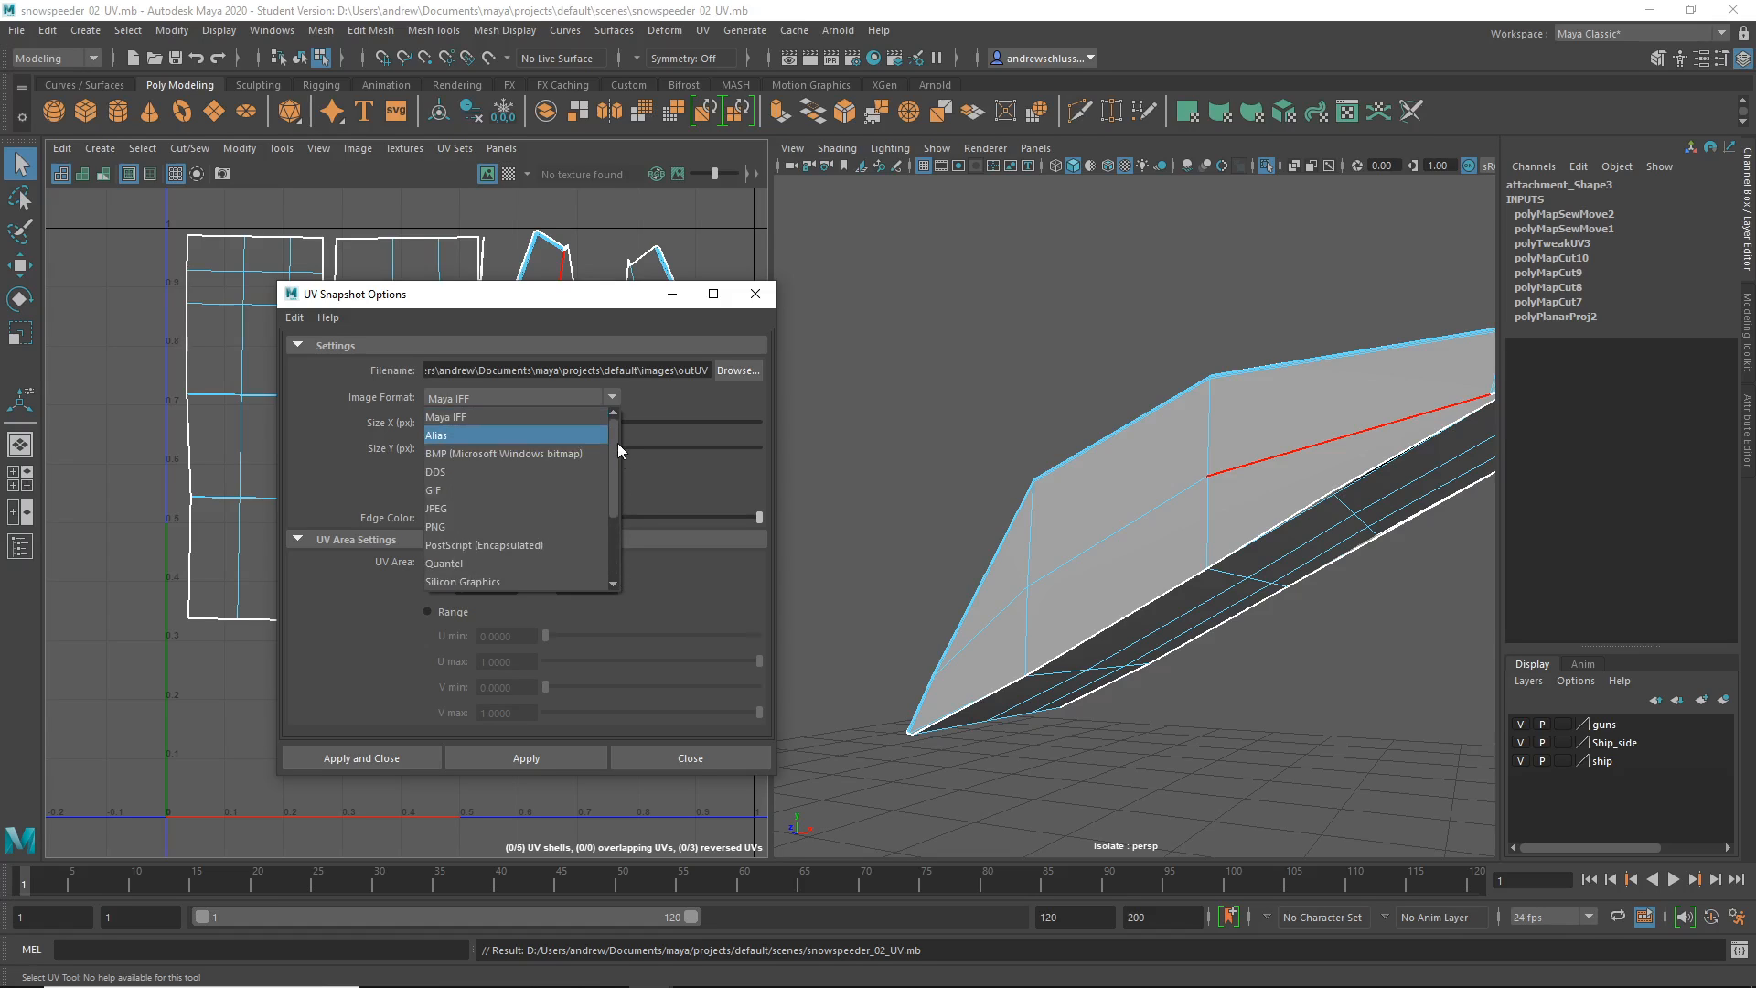
left_click(546, 415)
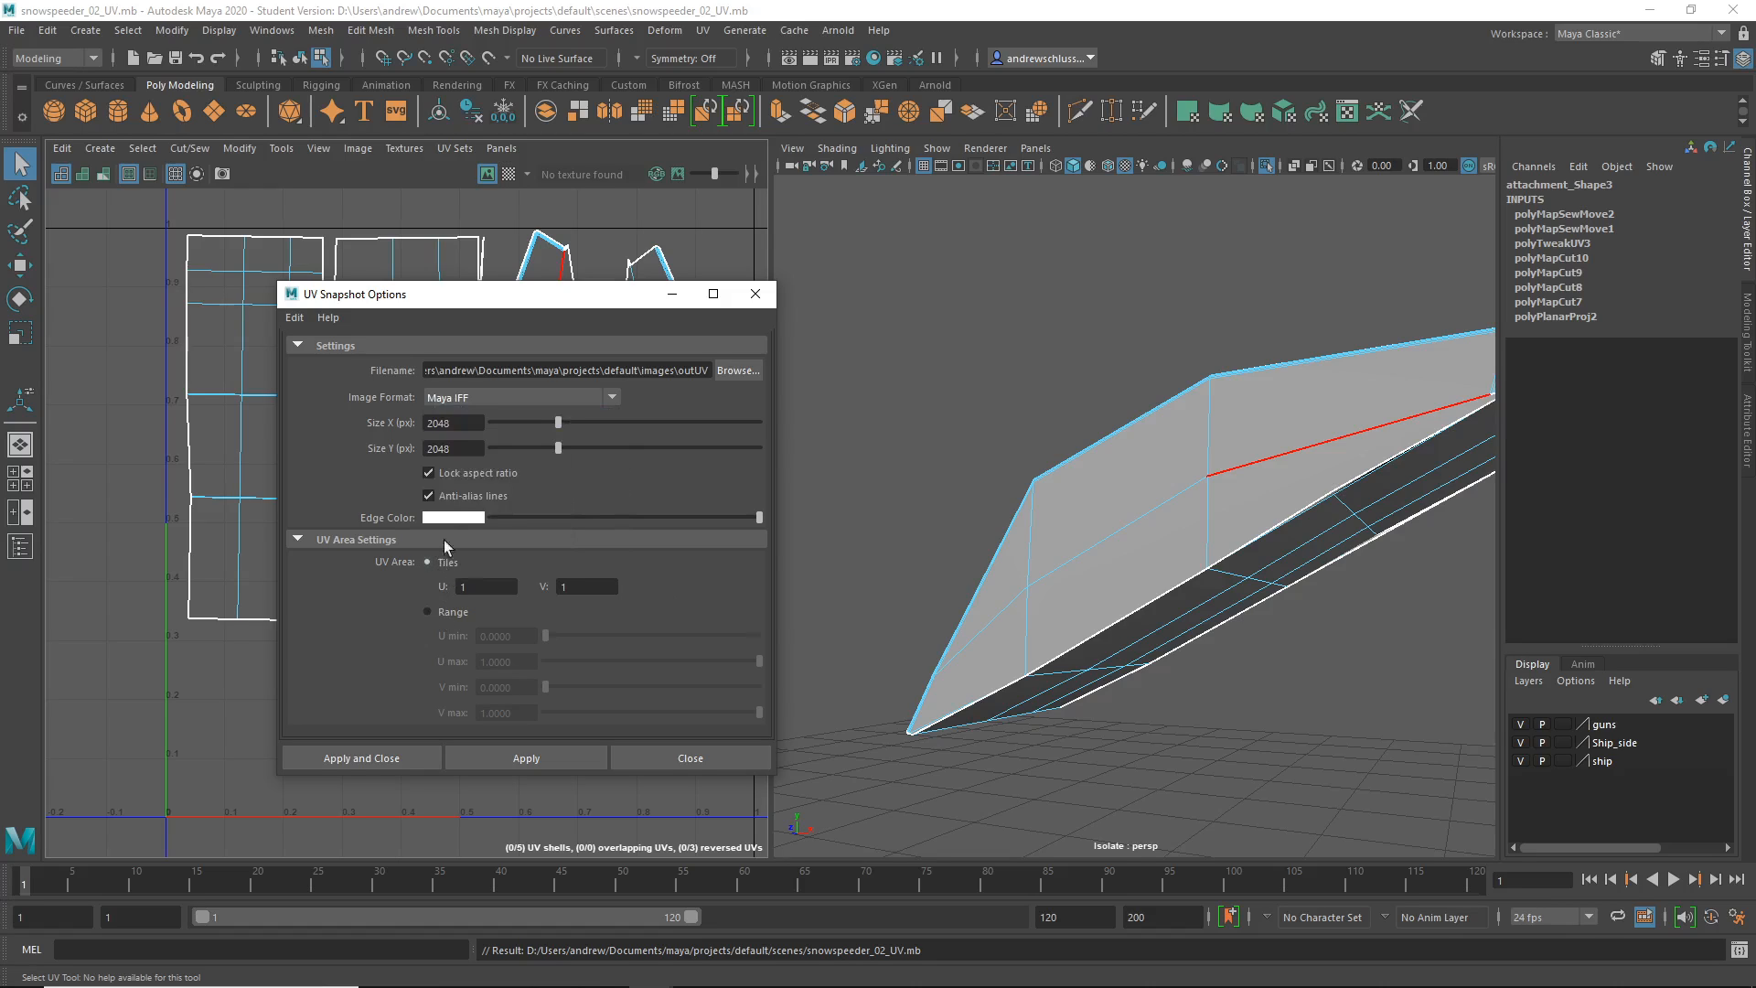
left_click(457, 515)
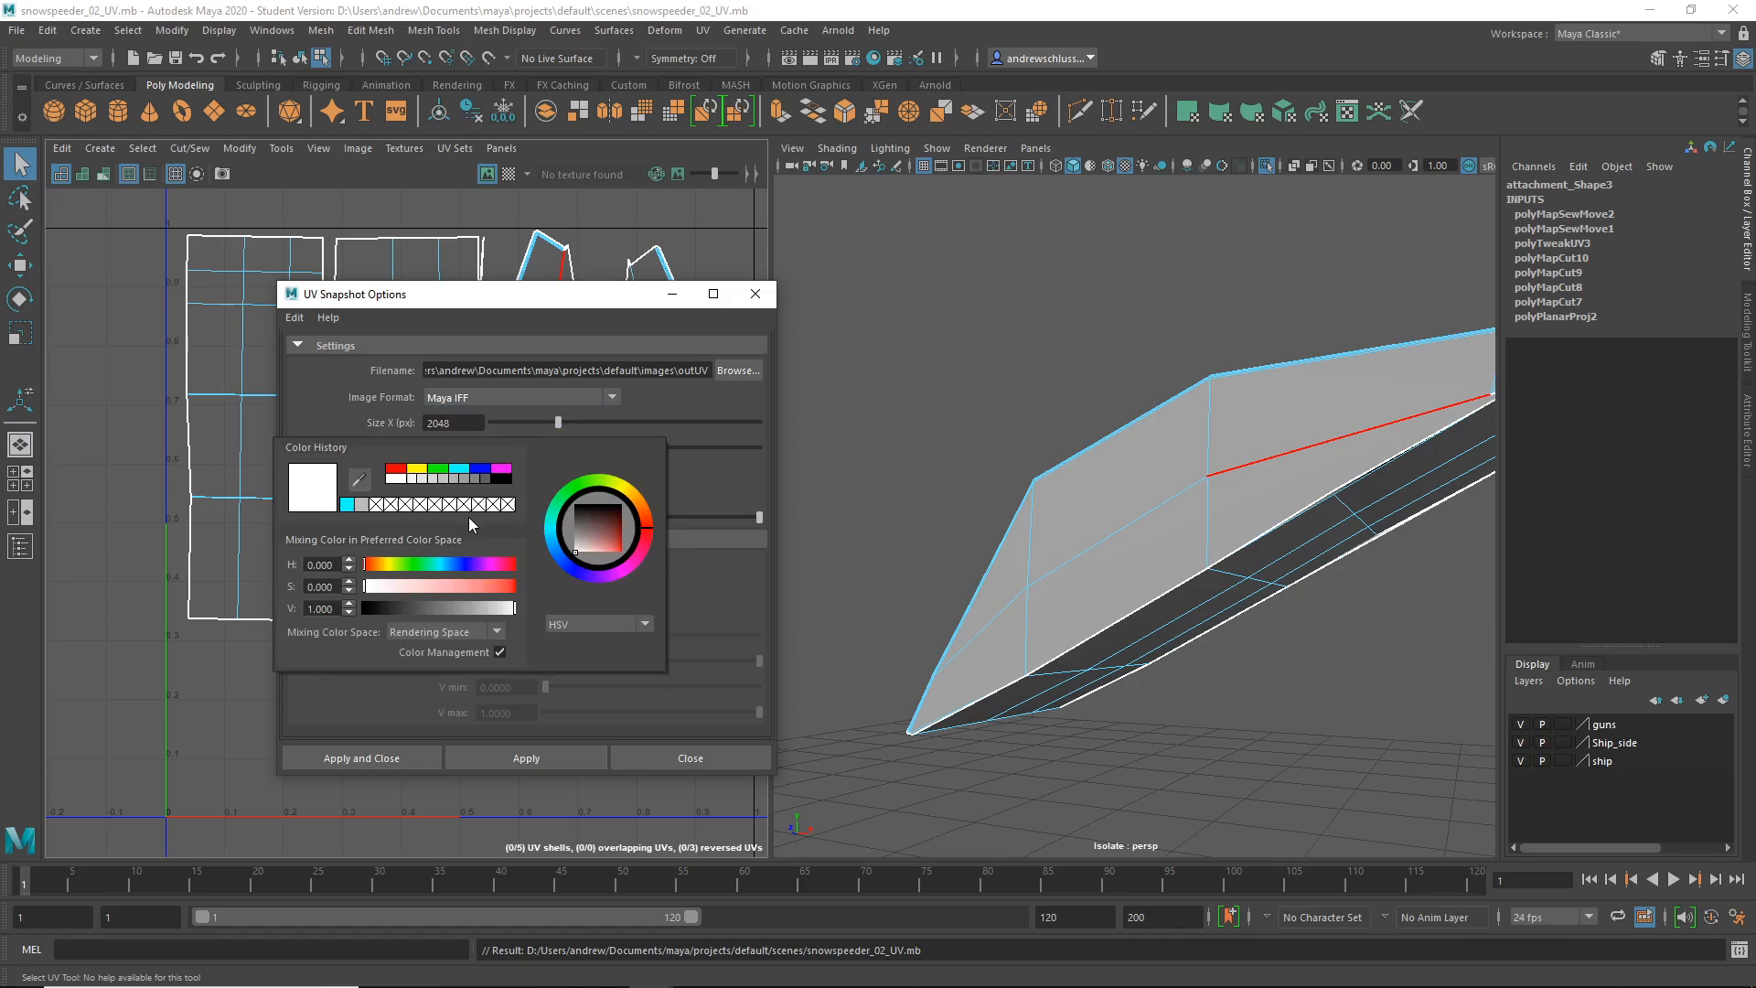
left_click(402, 472)
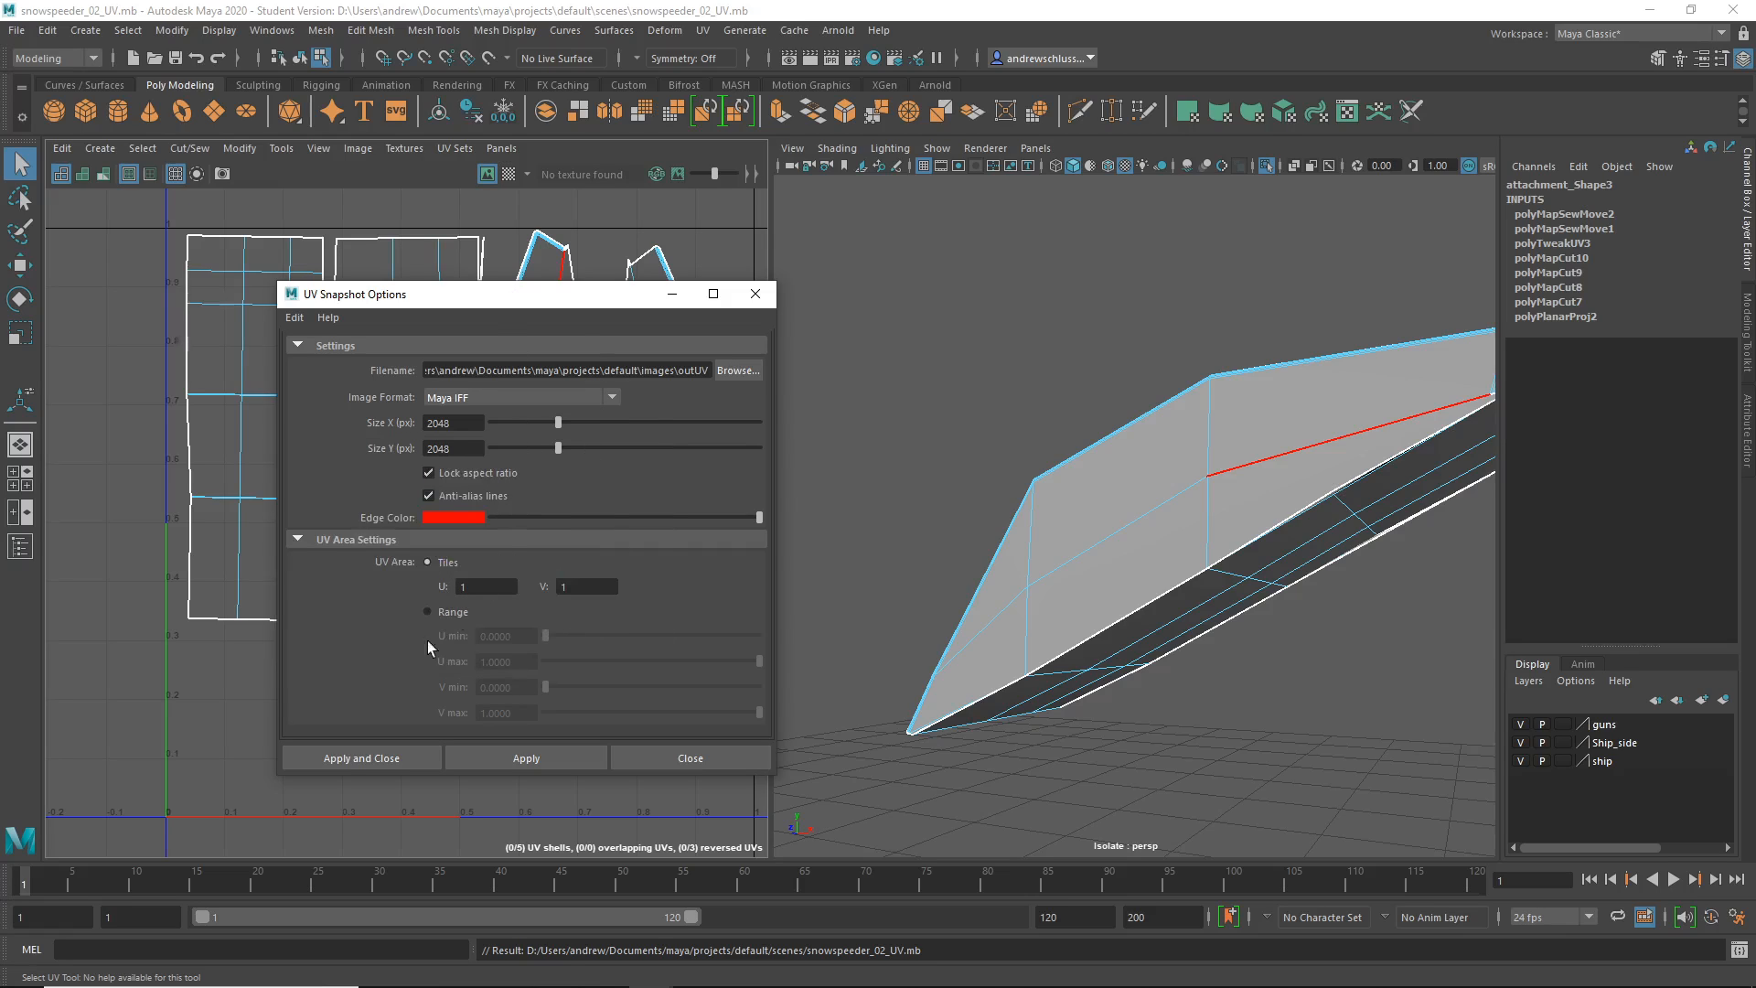
left_click(381, 759)
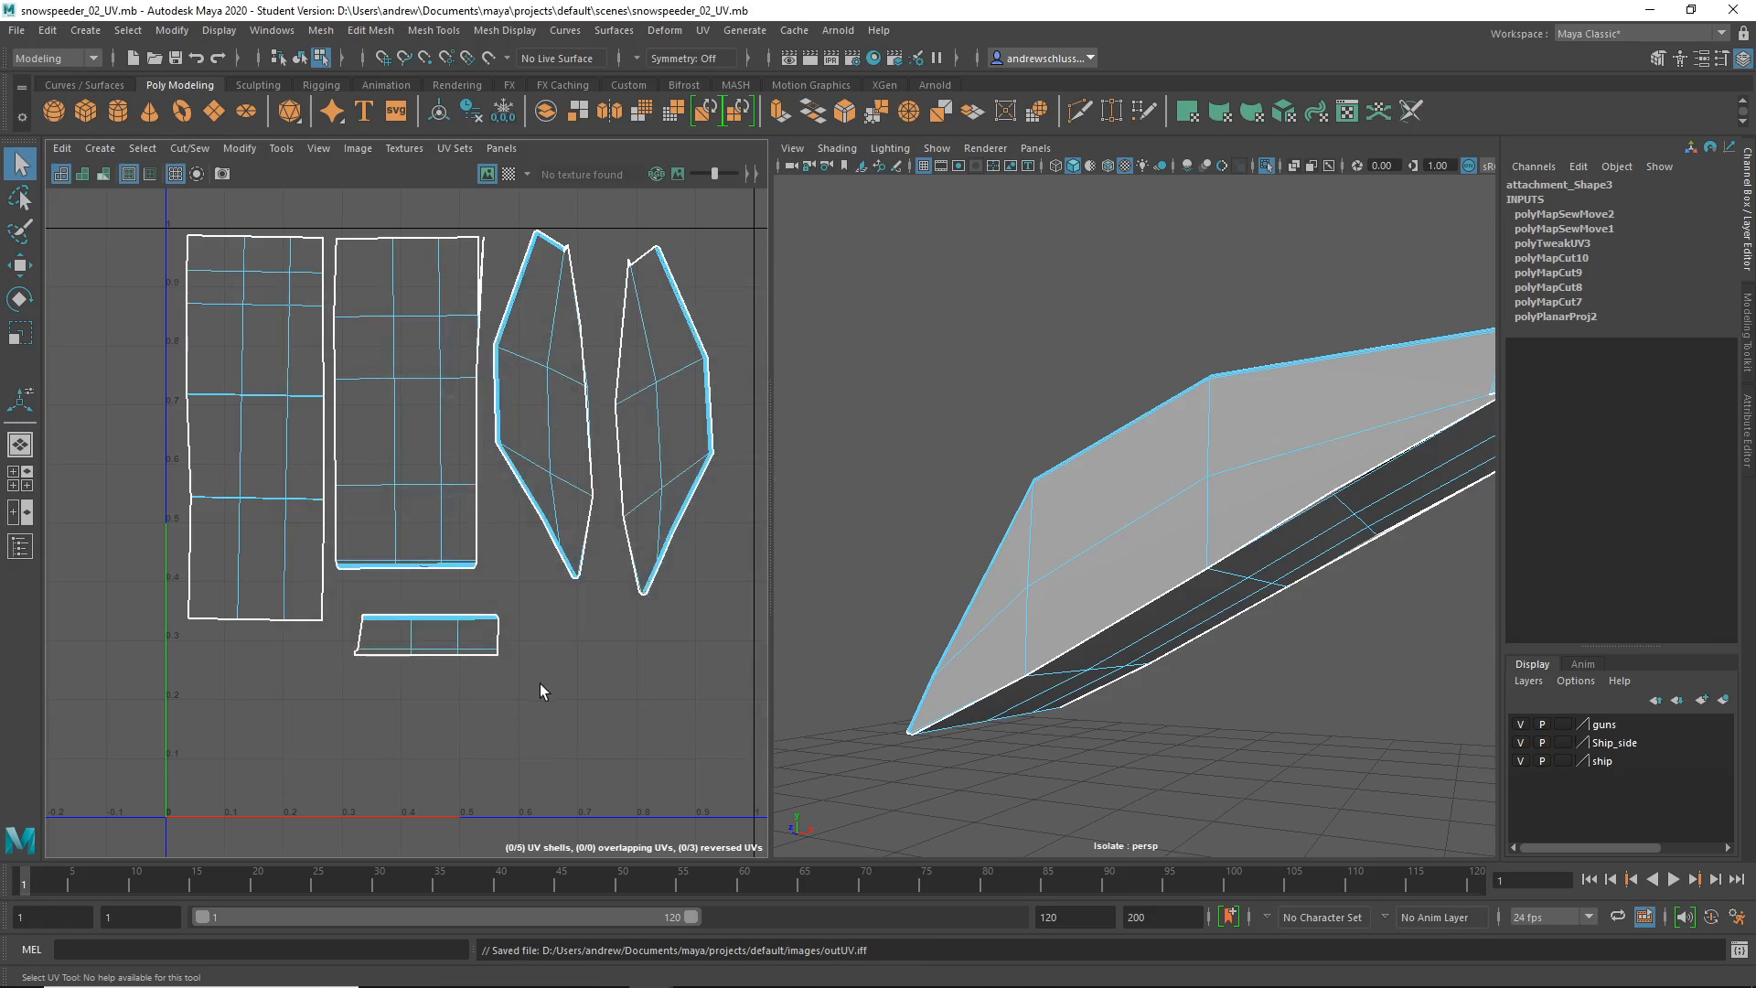
- Select the outUV.iff file path in Maya's status line and switch to Photoshop
left_click_drag(891, 951, 542, 951)
key("ctrl+c")
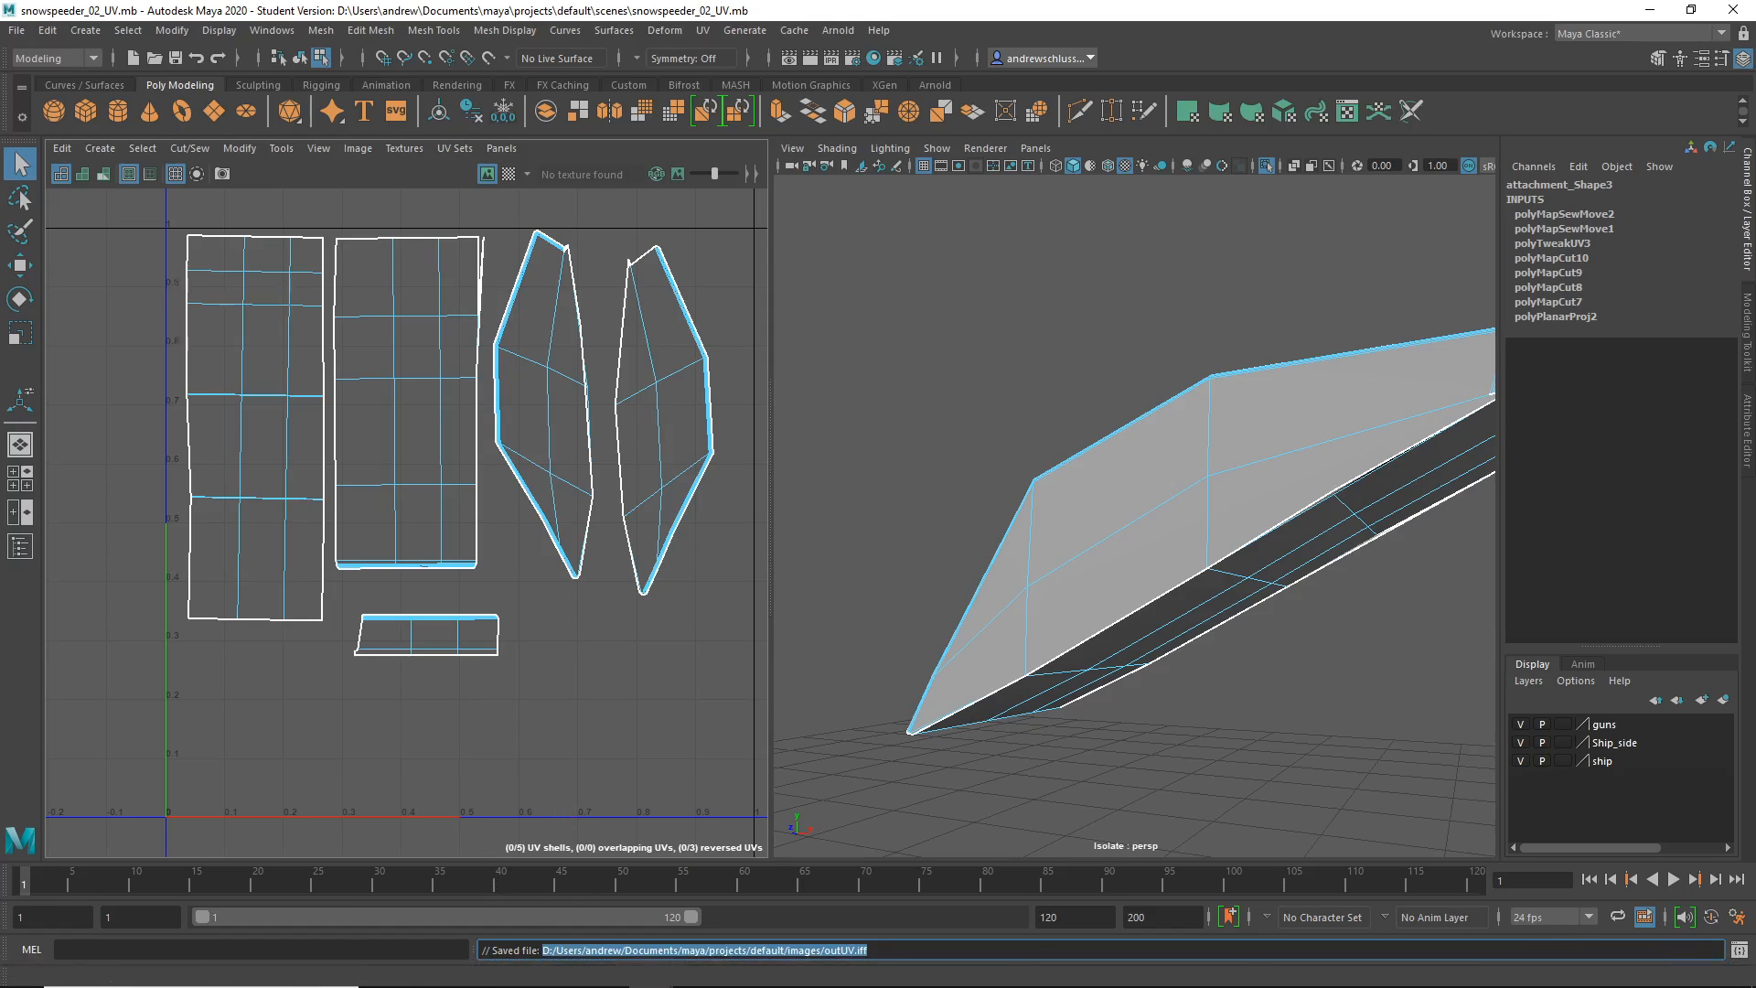
left_click(739, 975)
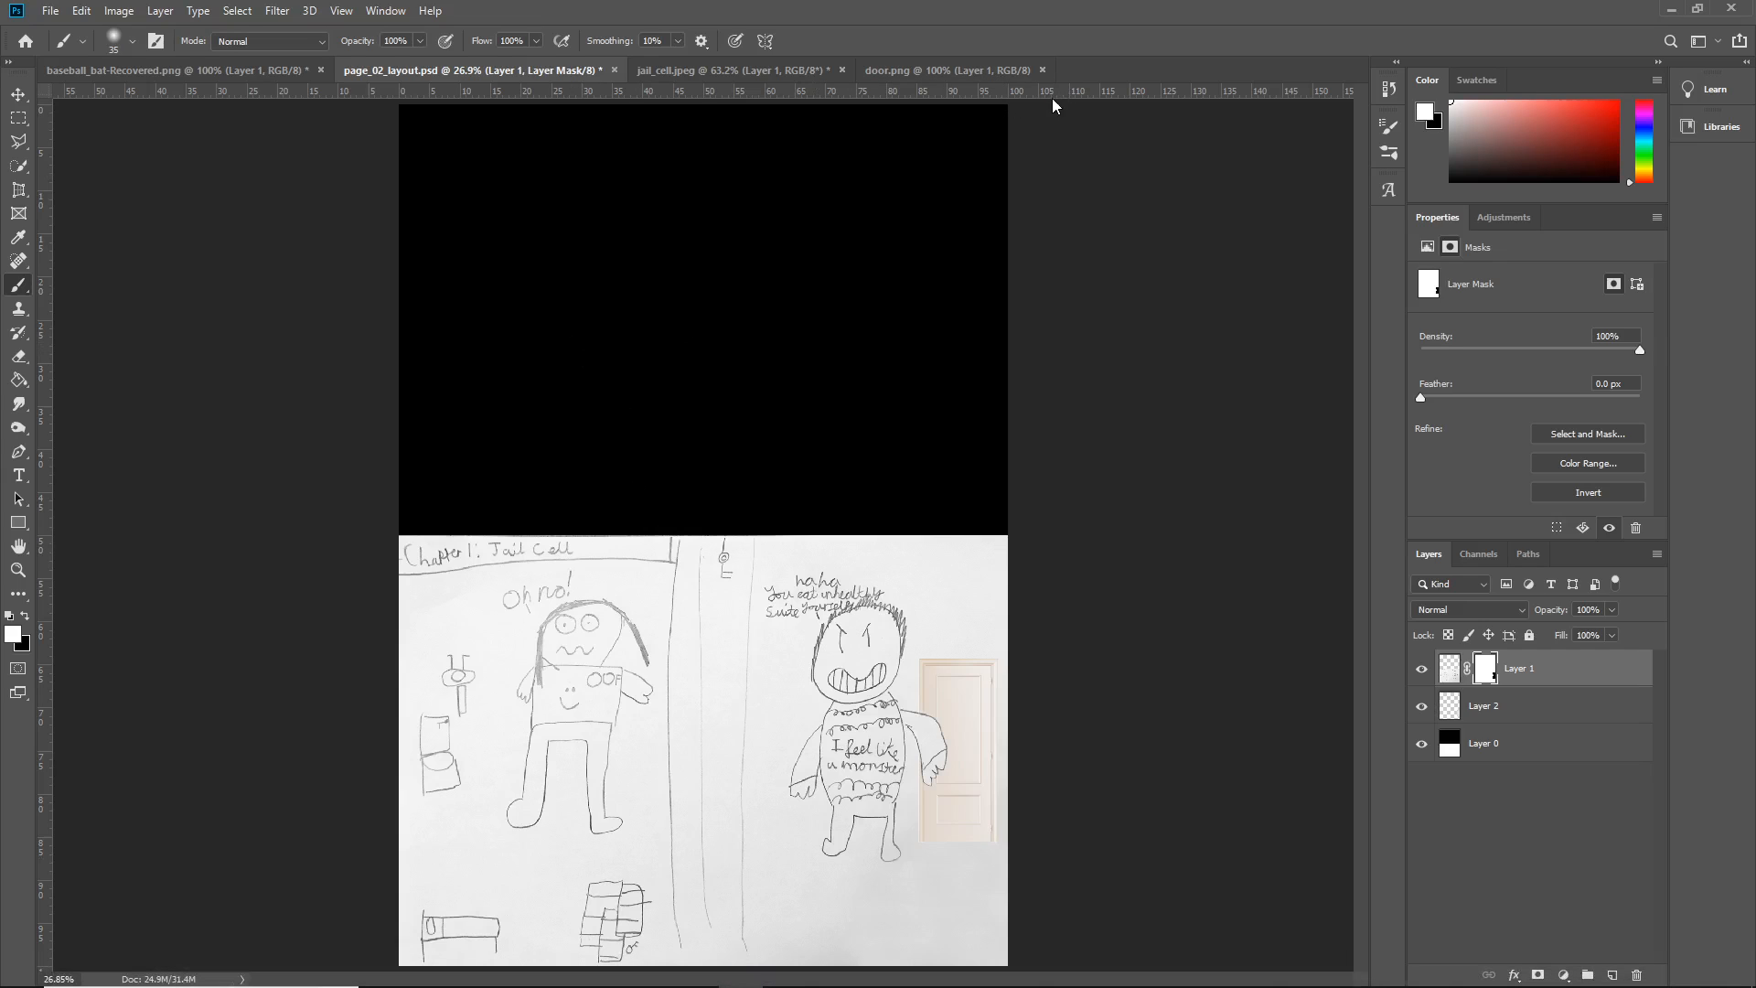
- Paste the copied snapshot path into Photoshop's Open dialog and dismiss the invalid file name error
left_click(51, 11)
left_click(73, 47)
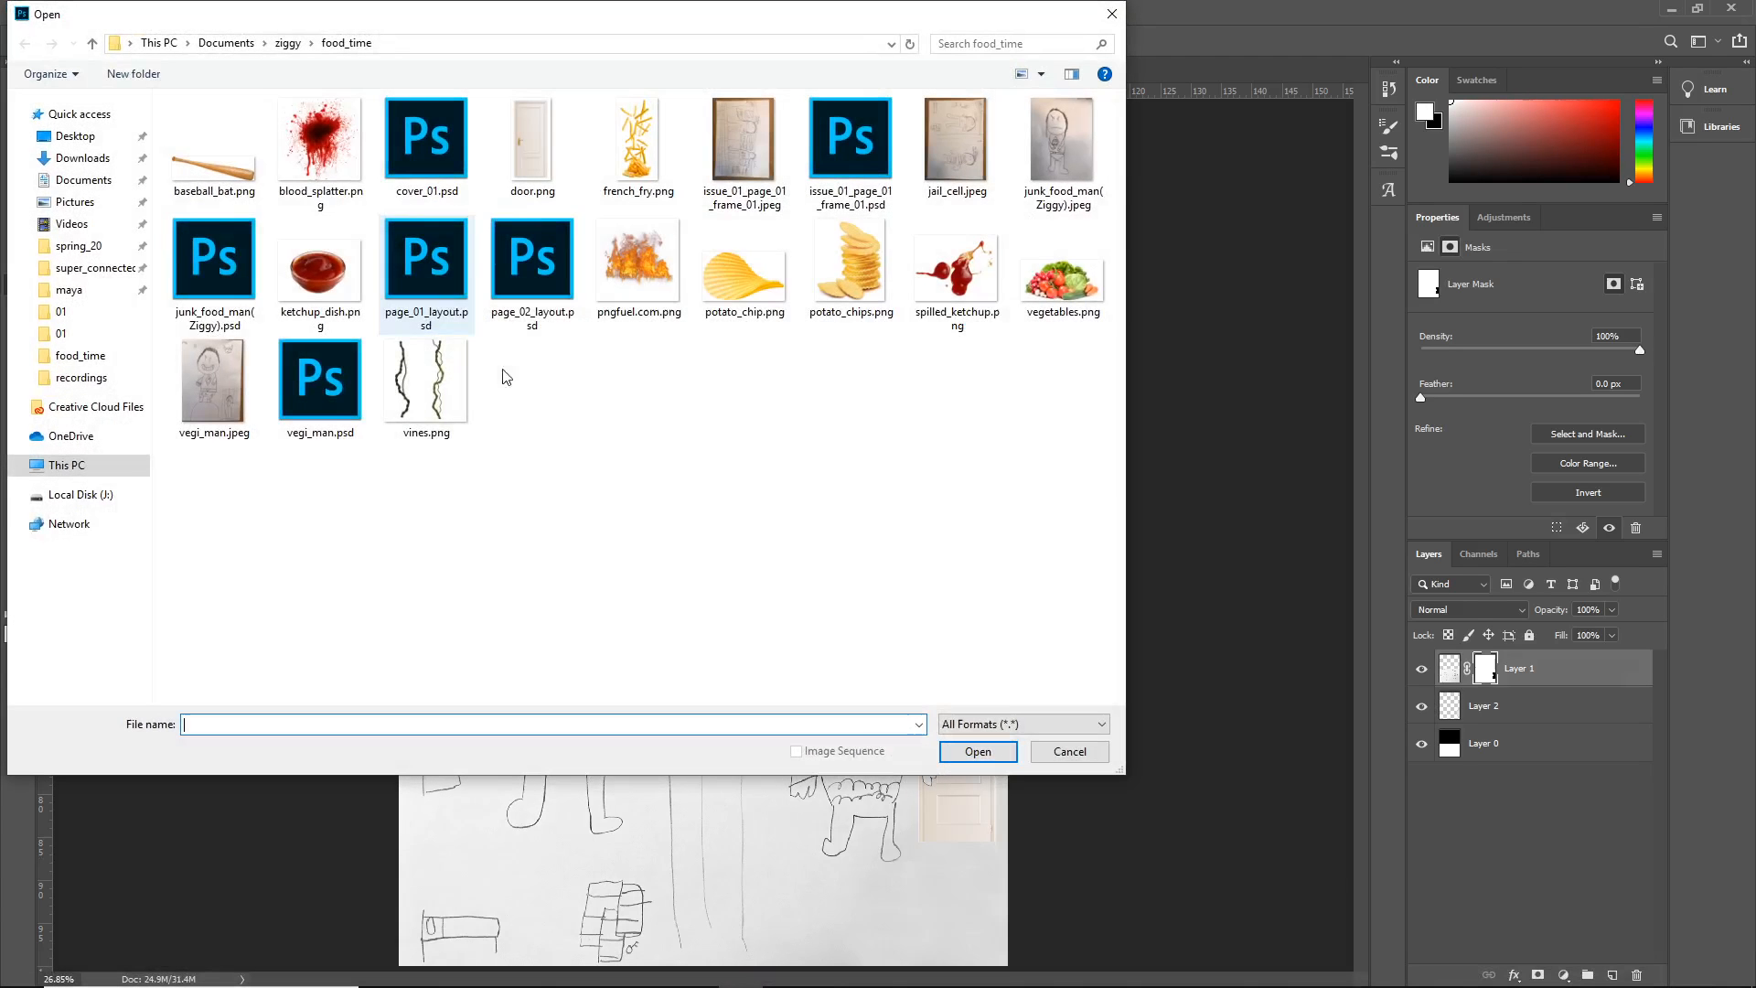
type("To join the video meeting, click this link: https://meet.google.com/iqn-hiag-tqg")
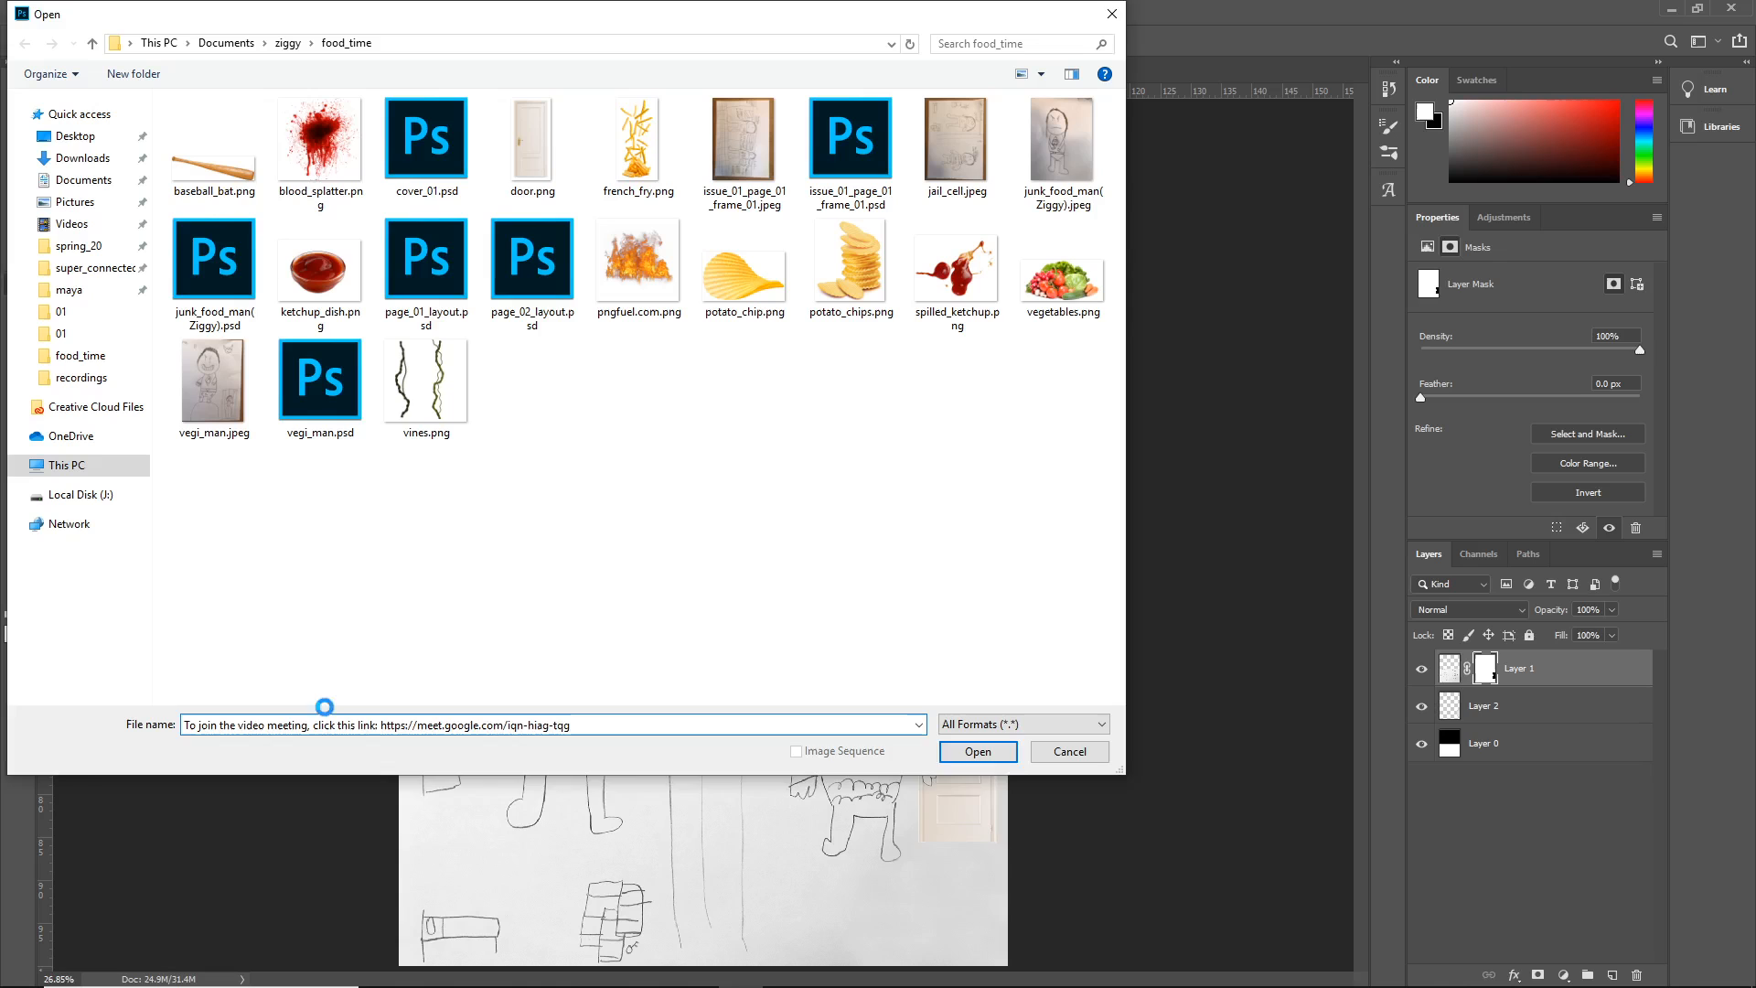
key("Return")
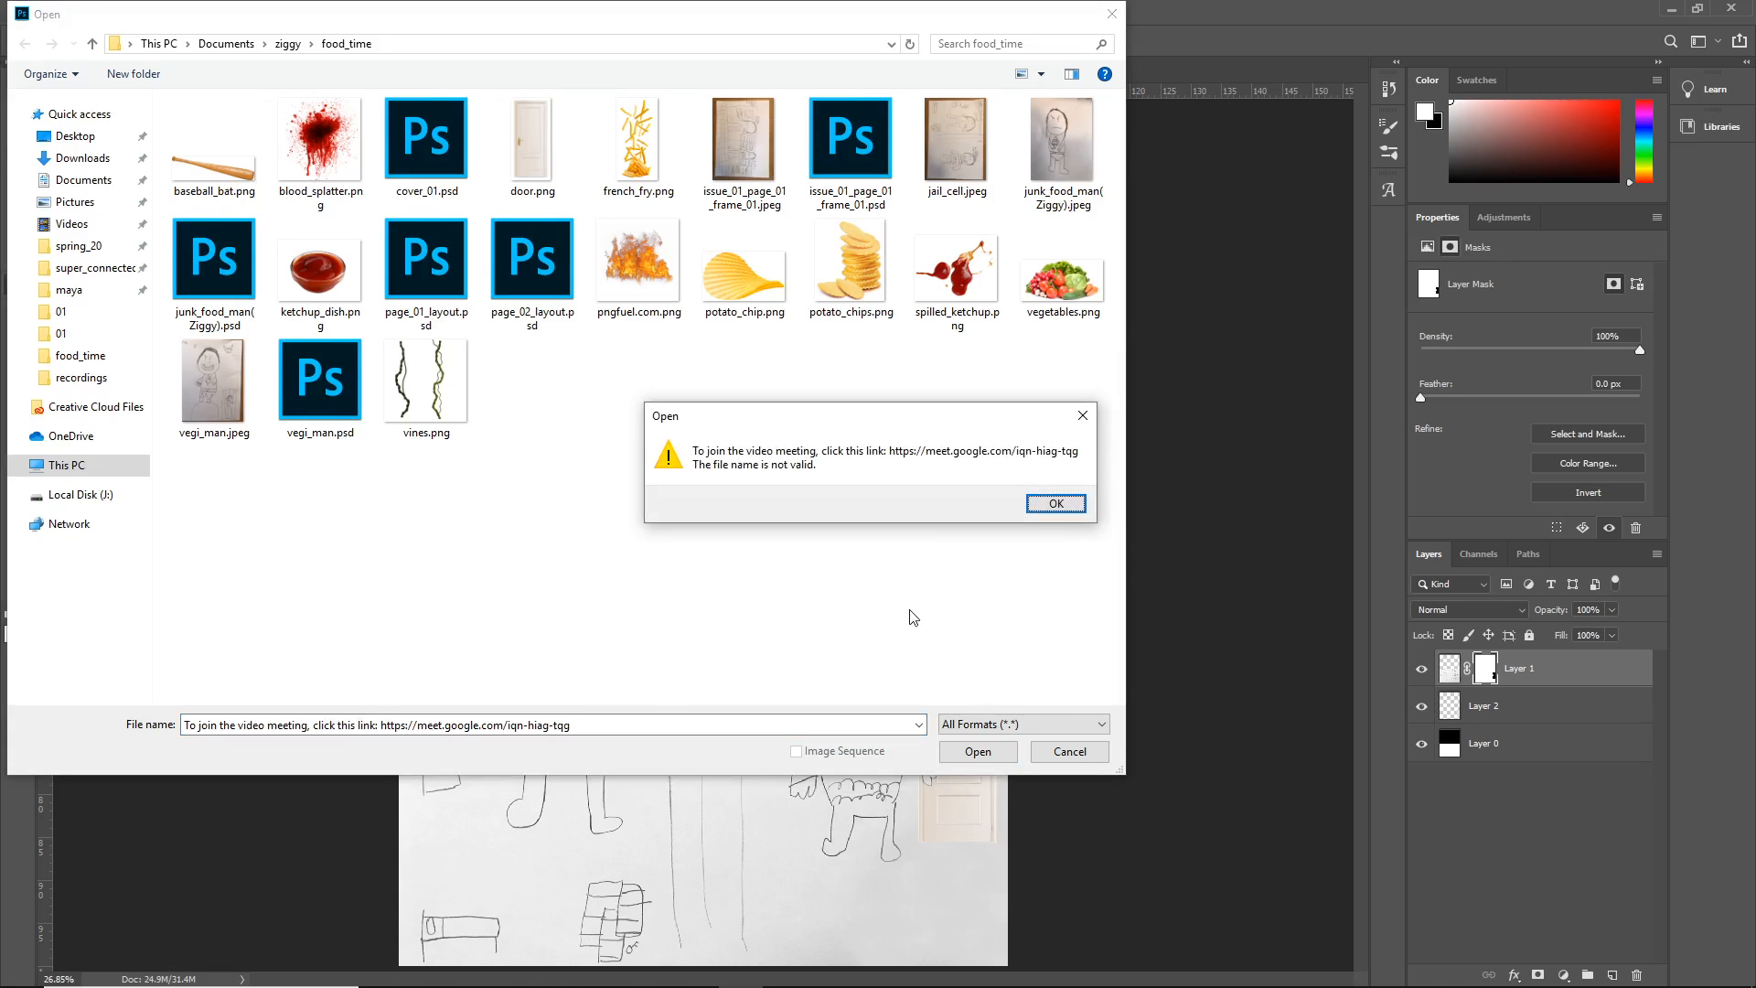
left_click(1055, 501)
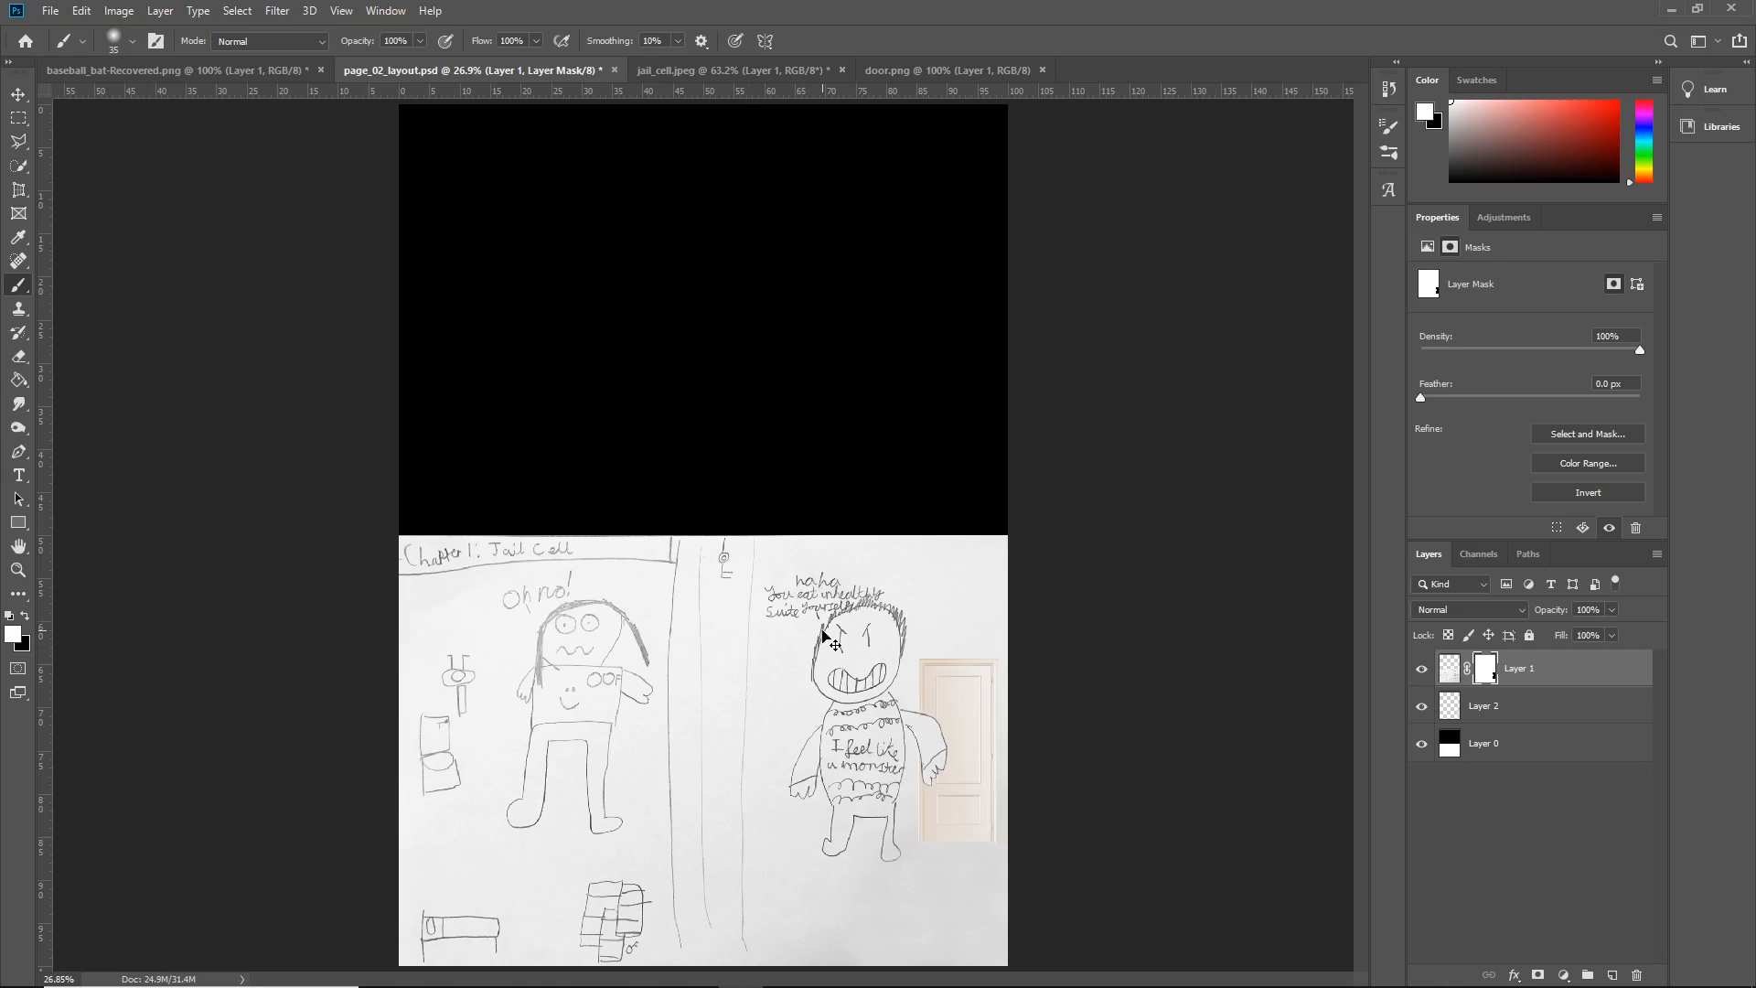
- Retry opening outUV.iff via Ctrl+O with the pasted path, dismissing the error again
key("ctrl+o")
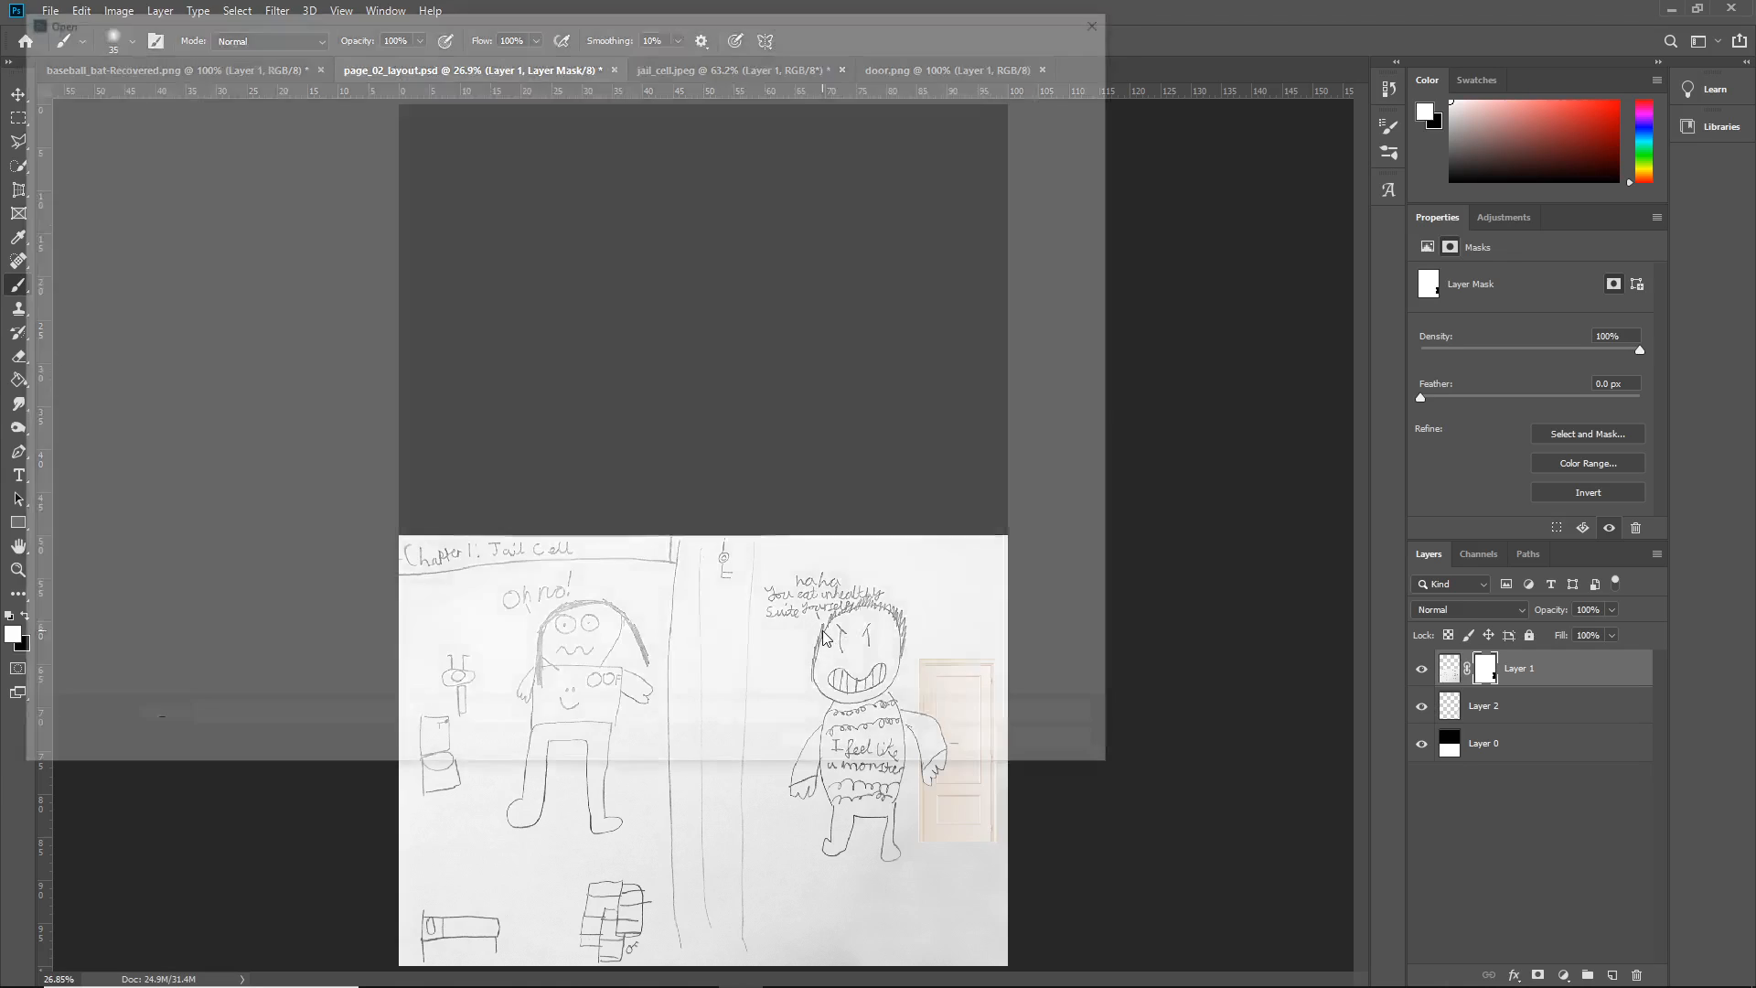
key("ctrl+v")
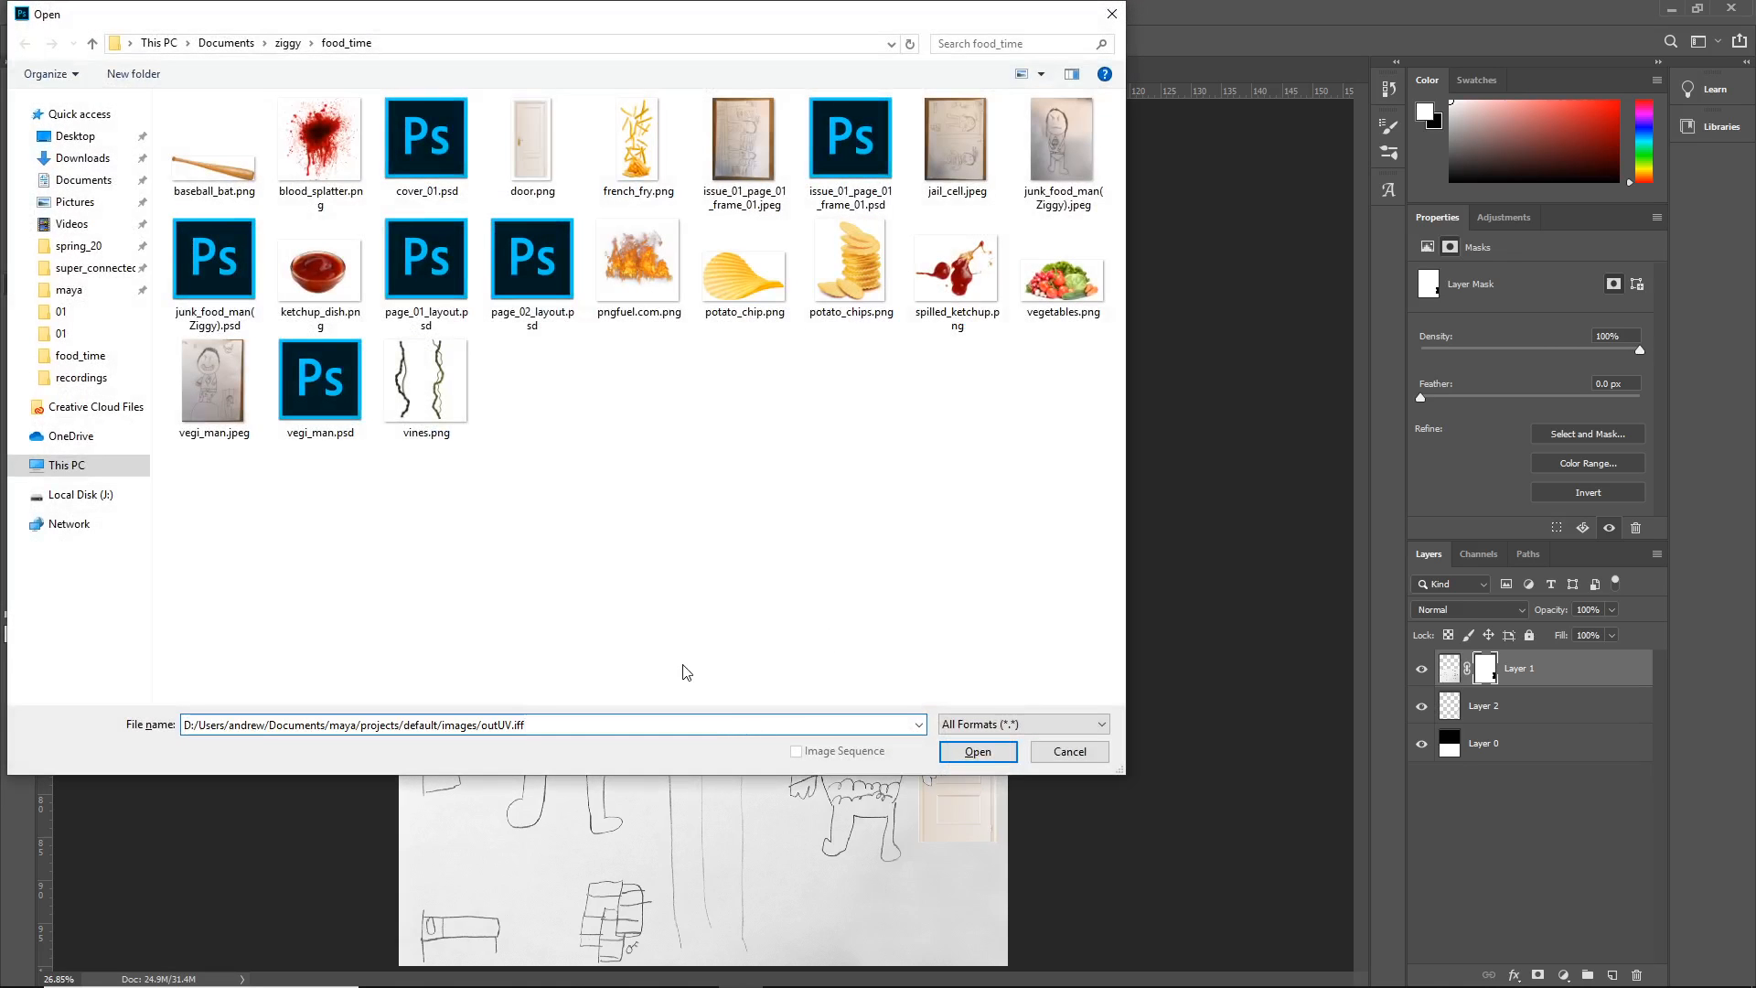
key("Return")
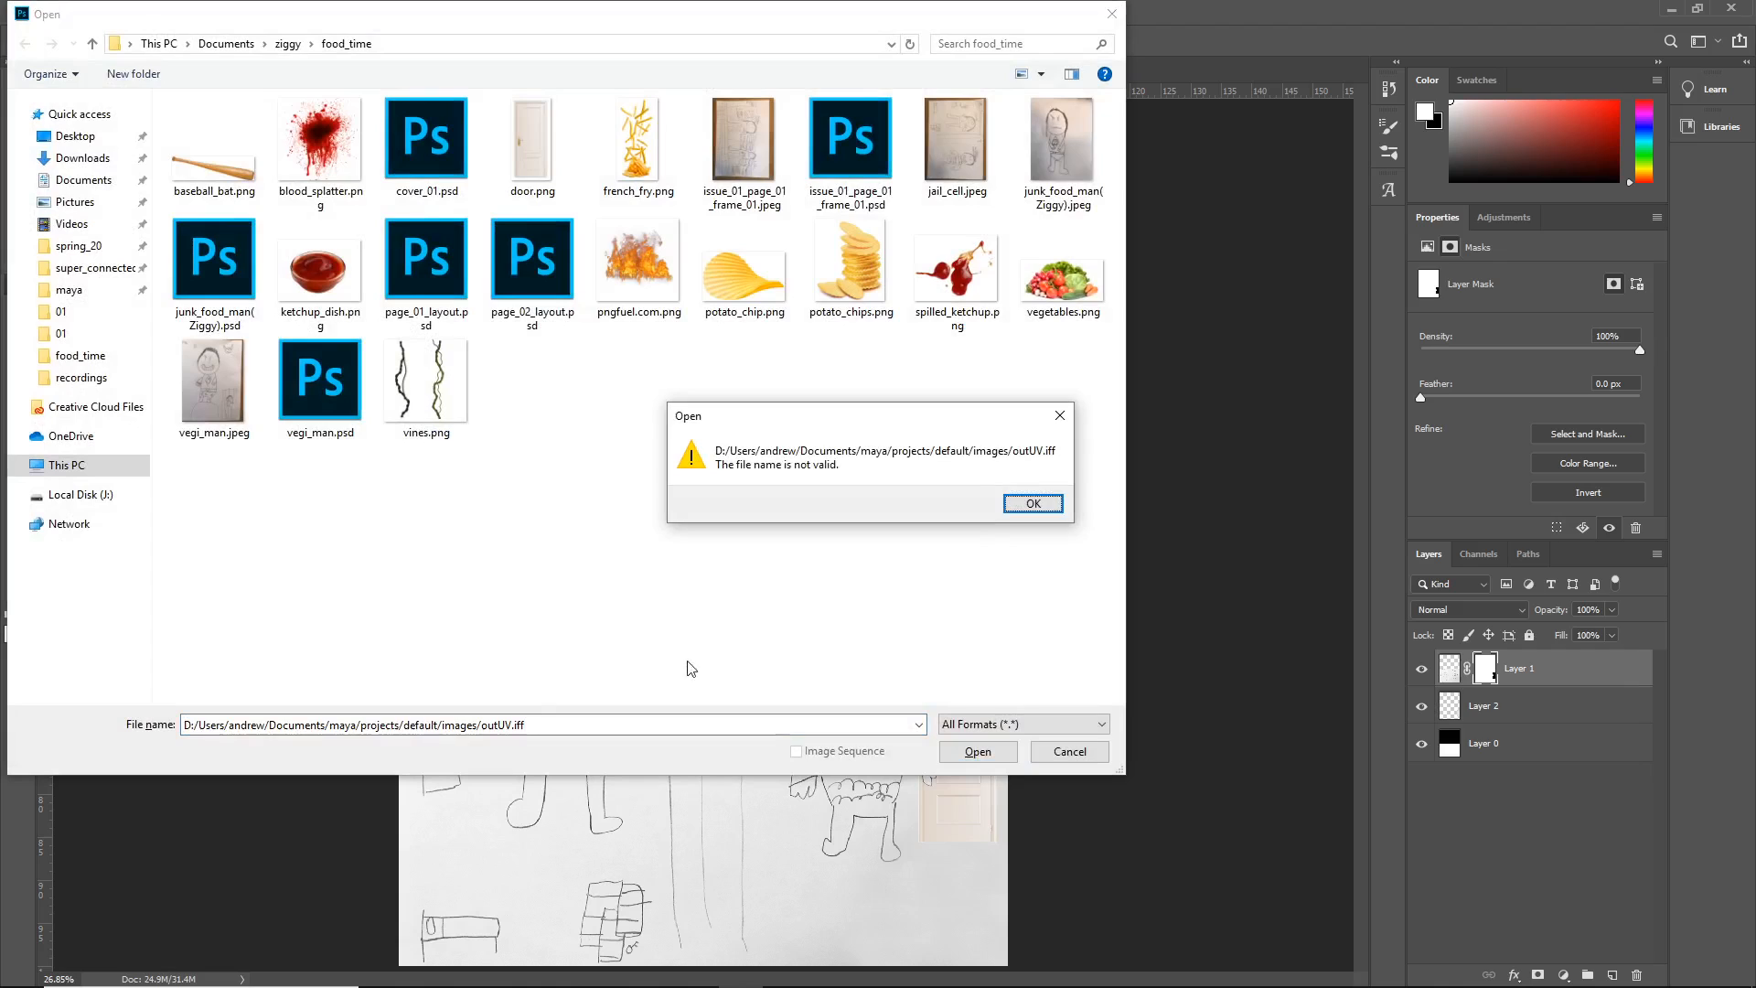
left_click(1031, 503)
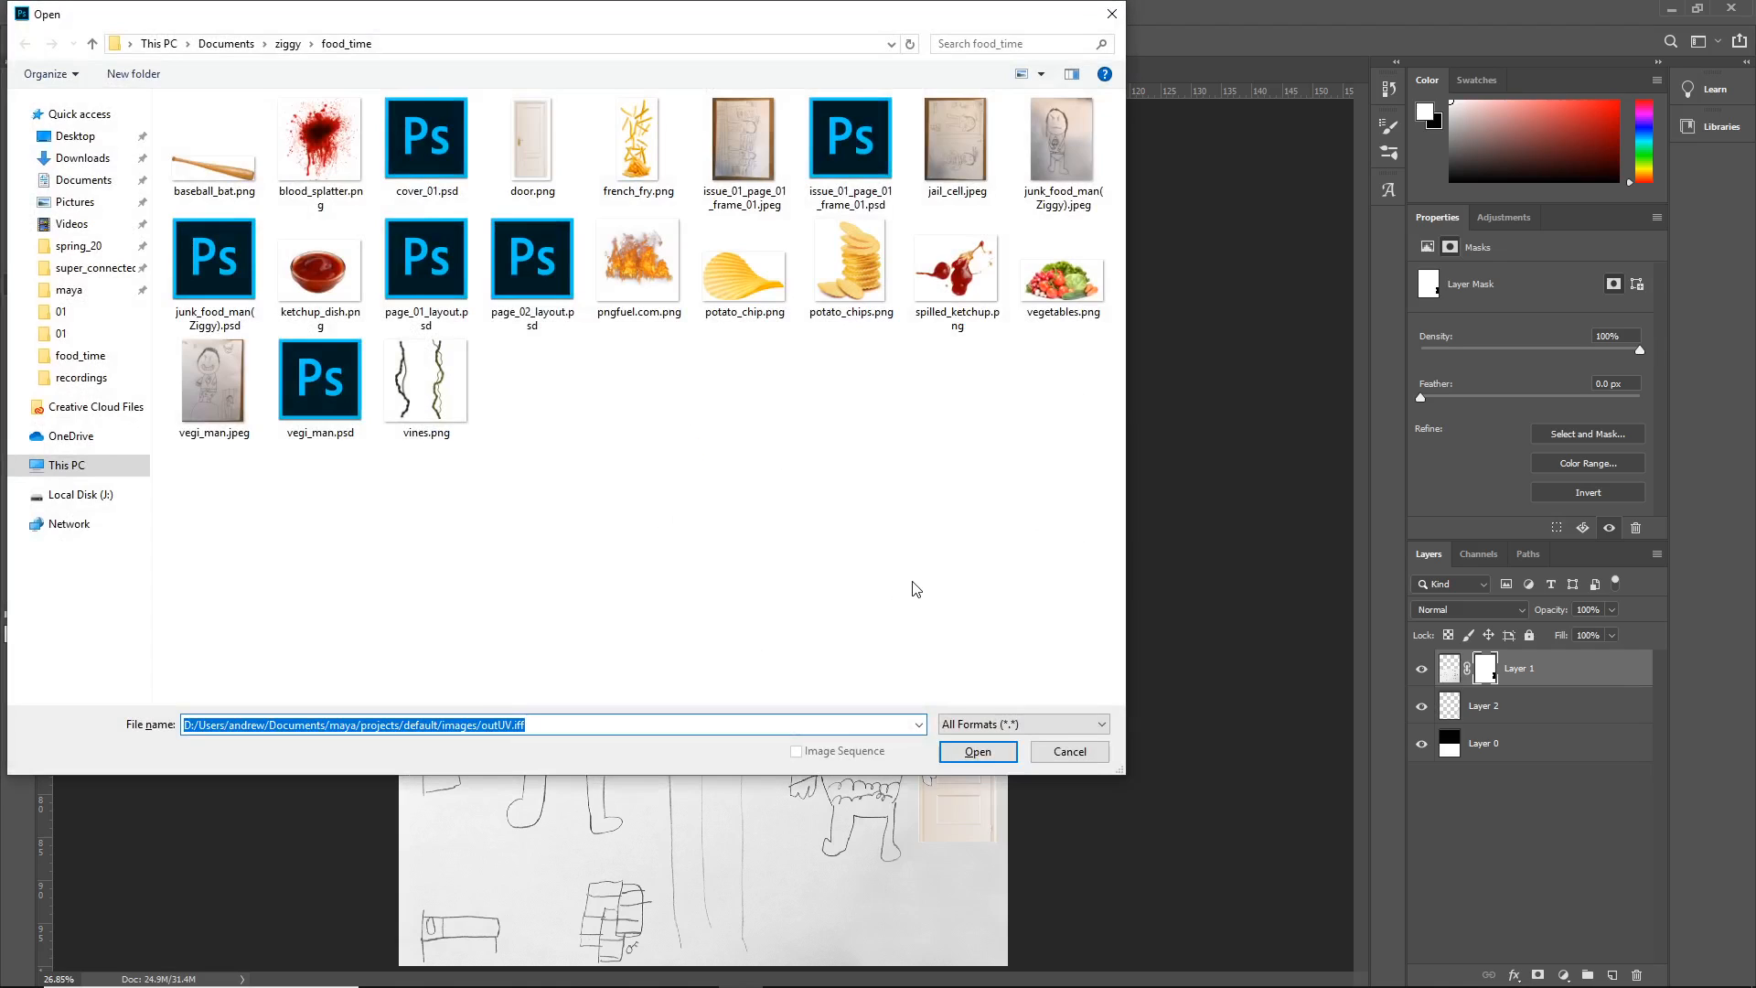